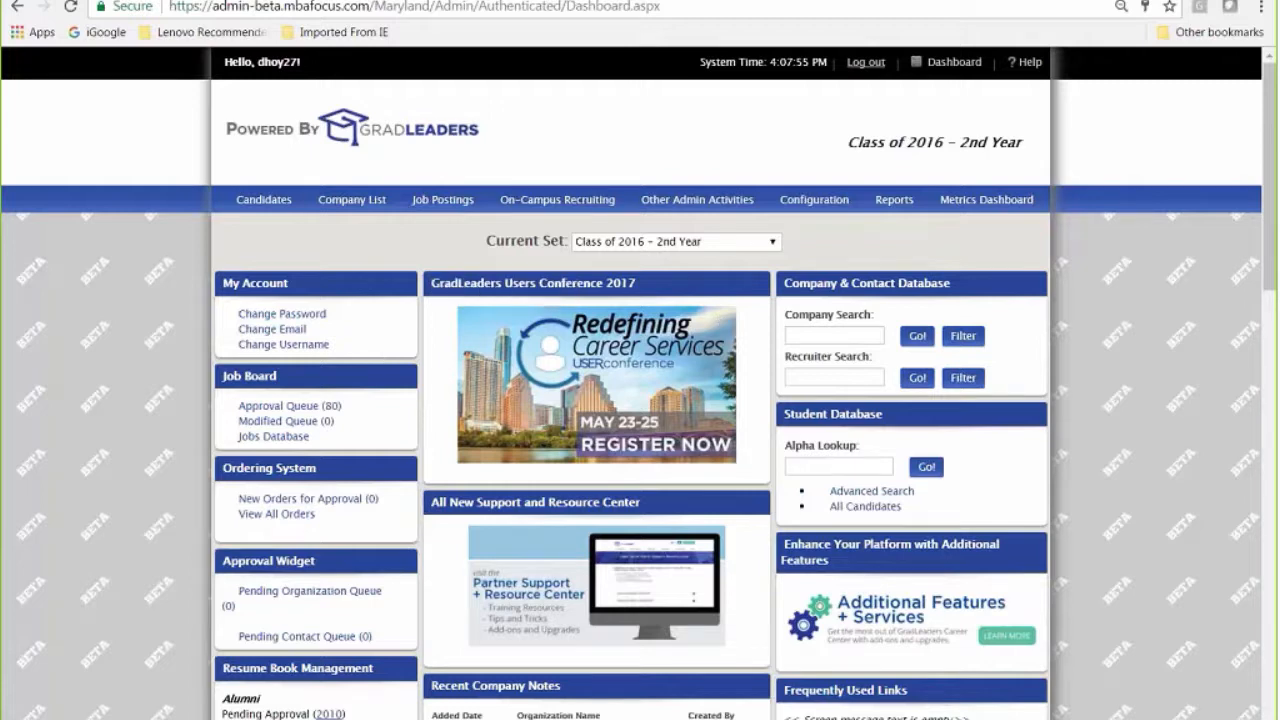
Open the Metrics Dashboard and examine the Advising Activity Year-over-Year, Student Preparation Scorecard and Advising Activity by Month charts.
{"action": "left_click", "coordinate": [997, 205]}
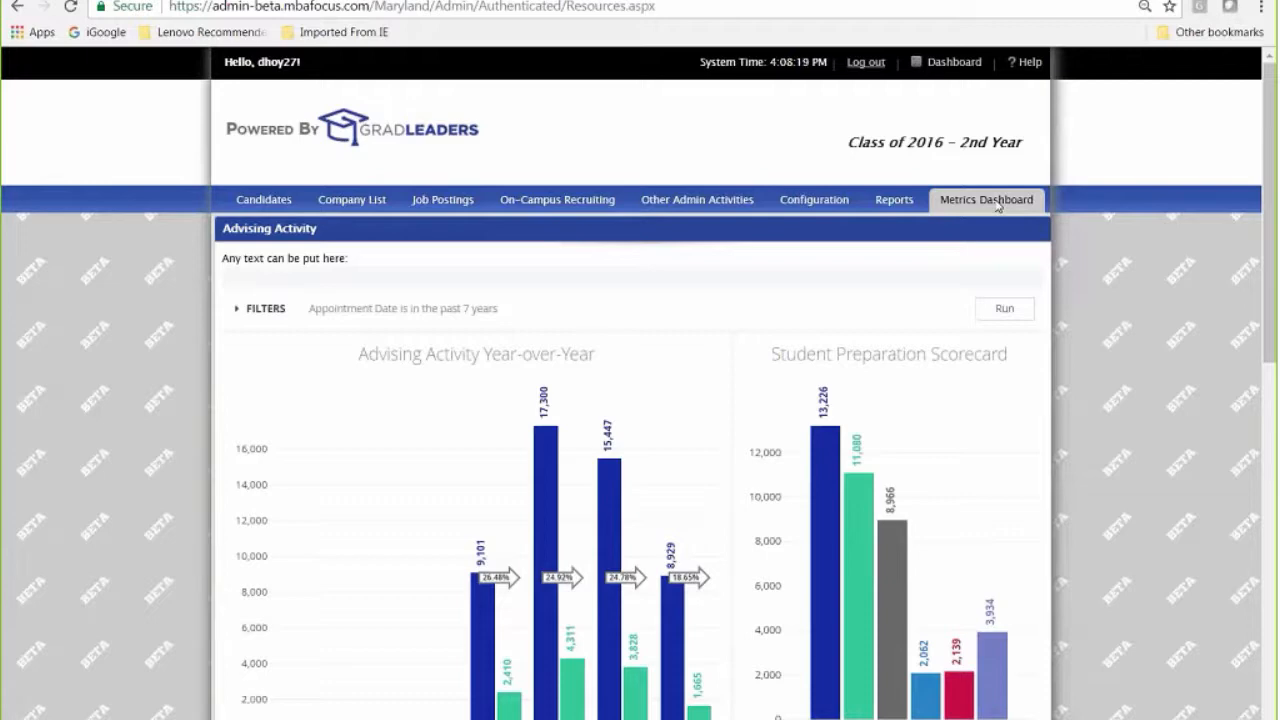
{"action": "scroll", "coordinate": [1160, 482], "scroll_direction": "down", "scroll_amount": 2}
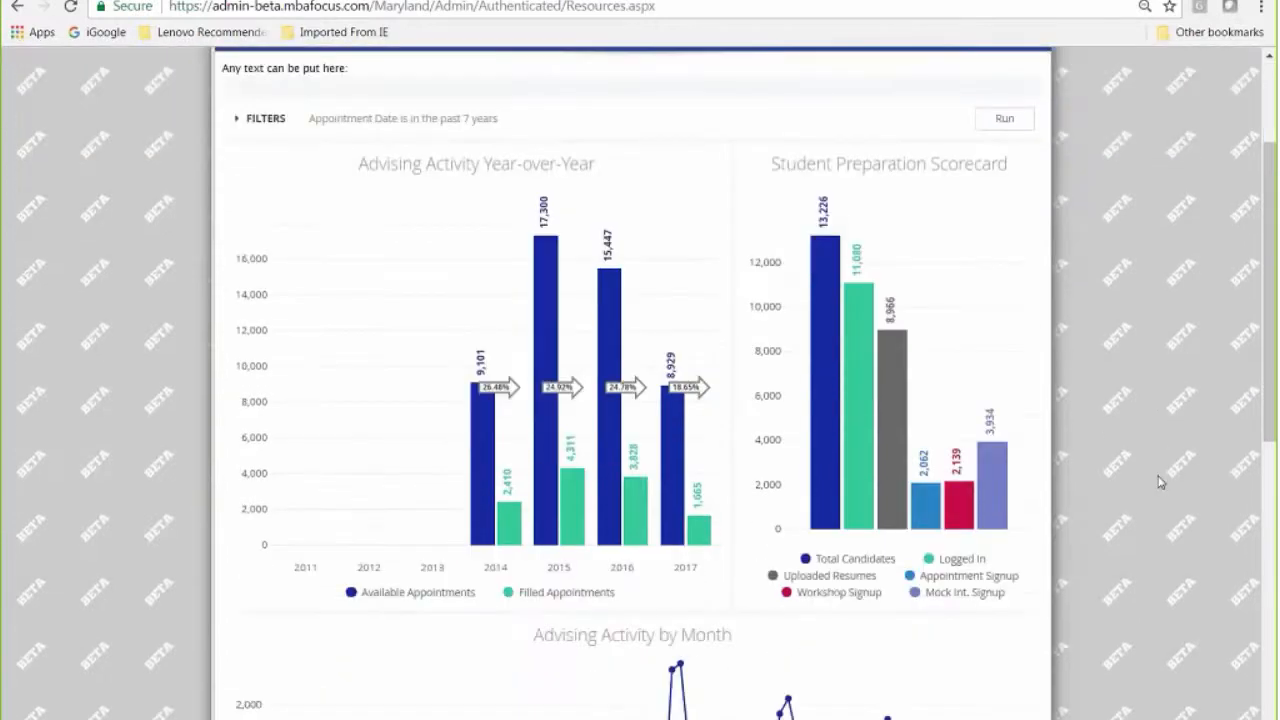
{"action": "scroll", "coordinate": [1161, 482], "scroll_direction": "down", "scroll_amount": 1}
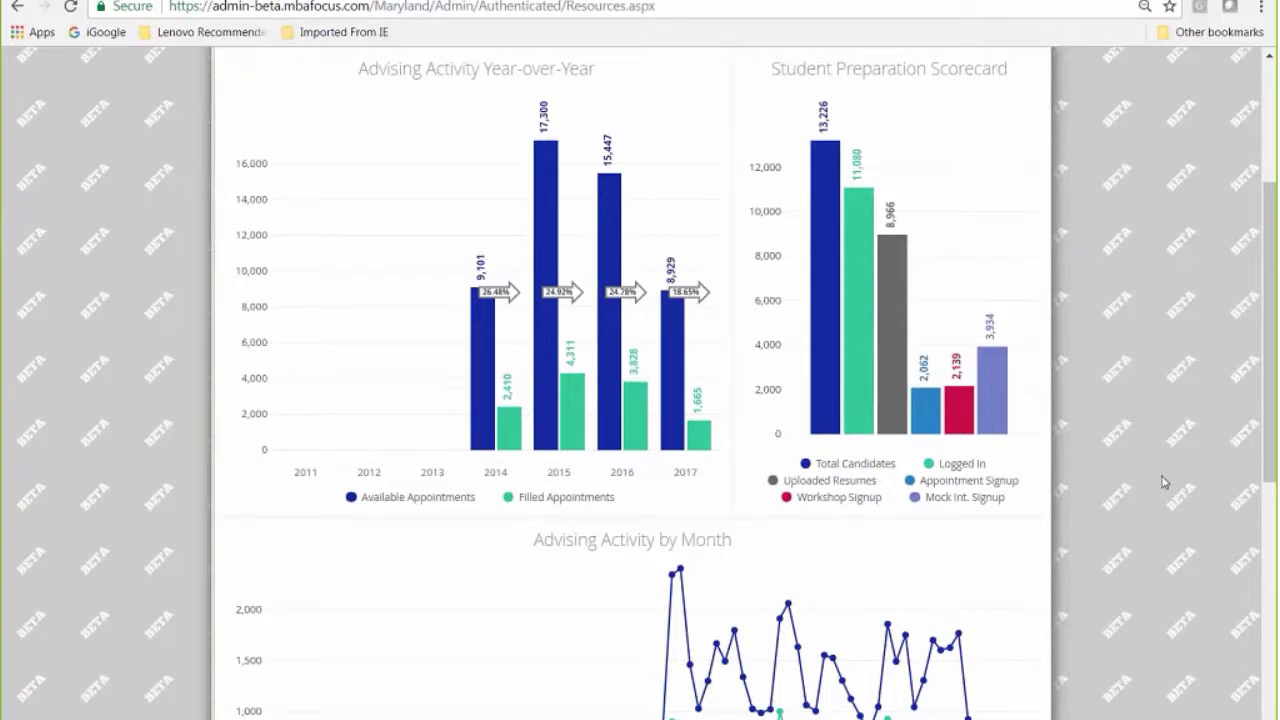
{"action": "scroll", "coordinate": [1165, 482], "scroll_direction": "up", "scroll_amount": 2}
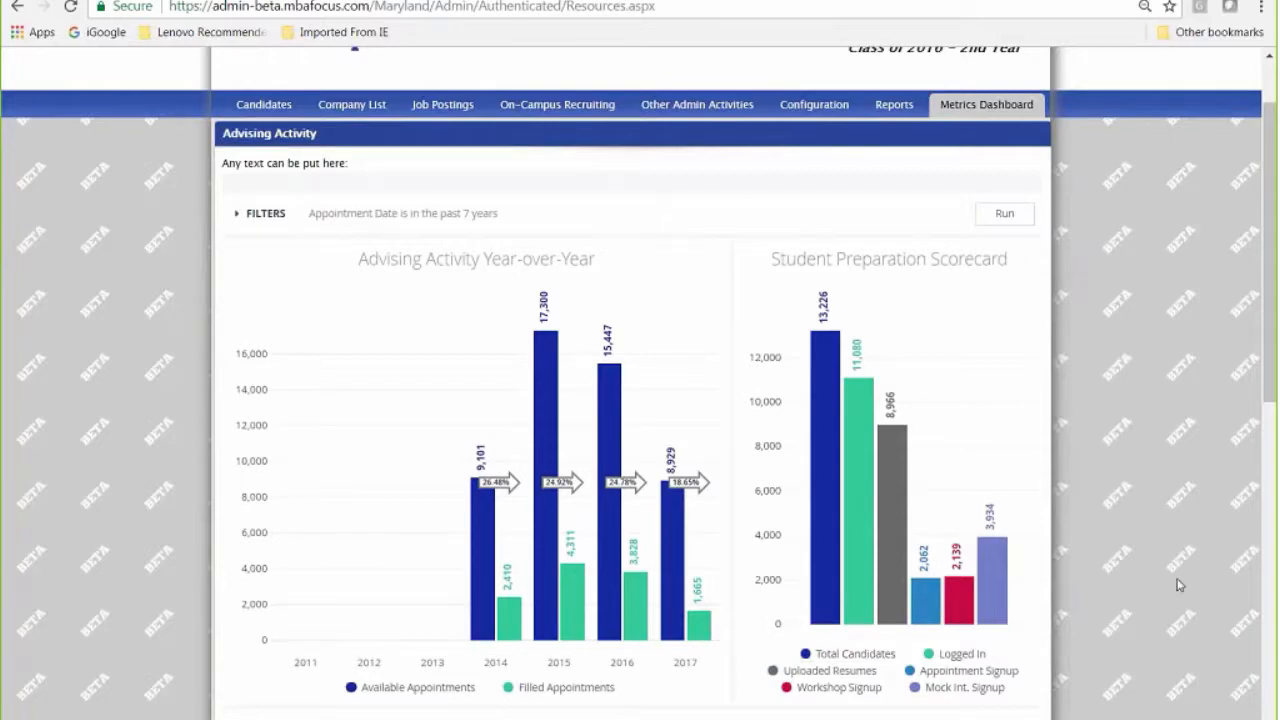
{"action": "scroll", "coordinate": [1173, 588], "scroll_direction": "down", "scroll_amount": 1}
{"action": "scroll", "coordinate": [1173, 588], "scroll_direction": "down", "scroll_amount": 1}
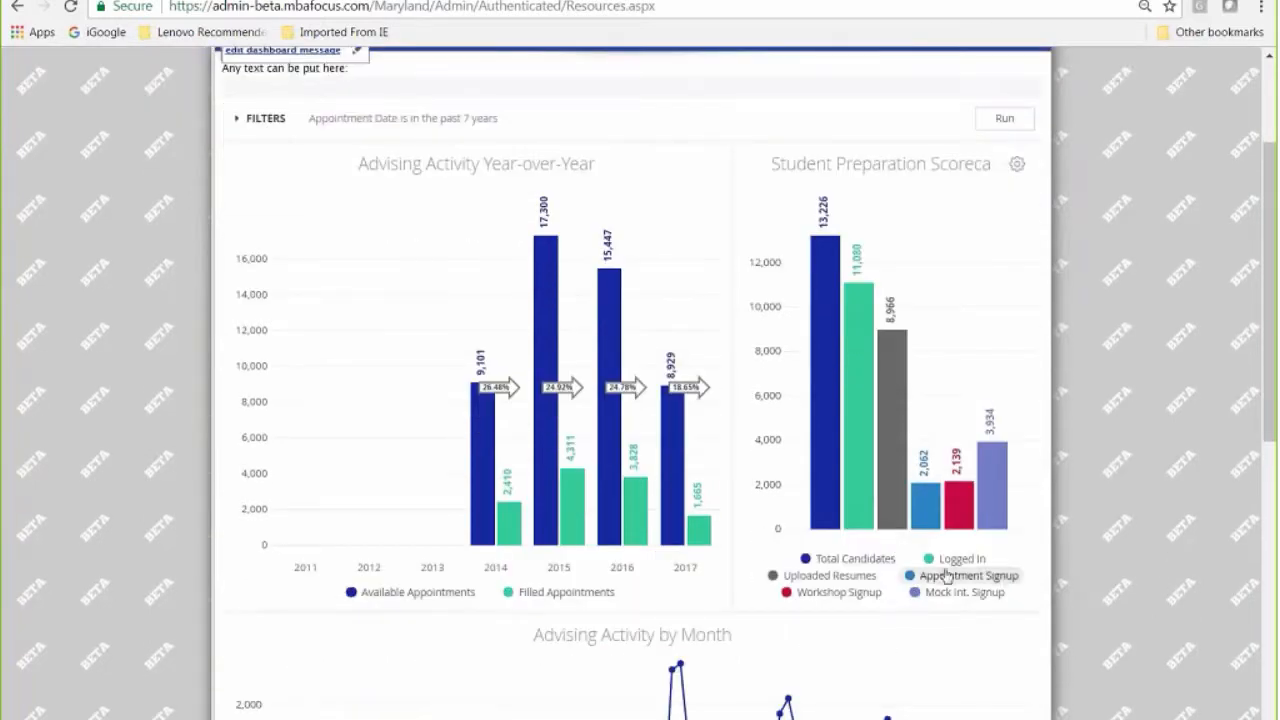
{"action": "scroll", "coordinate": [1127, 611], "scroll_direction": "down", "scroll_amount": 3}
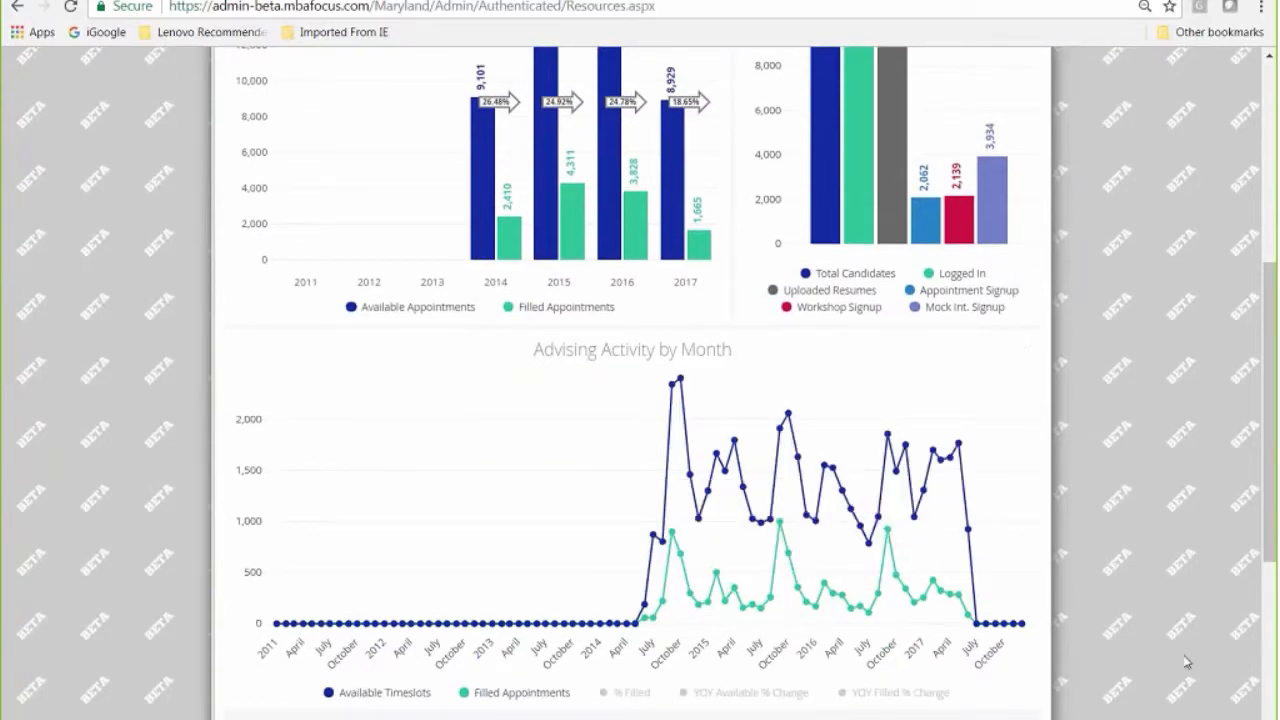
{"action": "scroll", "coordinate": [1109, 620], "scroll_direction": "up", "scroll_amount": 1}
{"action": "scroll", "coordinate": [1109, 624], "scroll_direction": "up", "scroll_amount": 2}
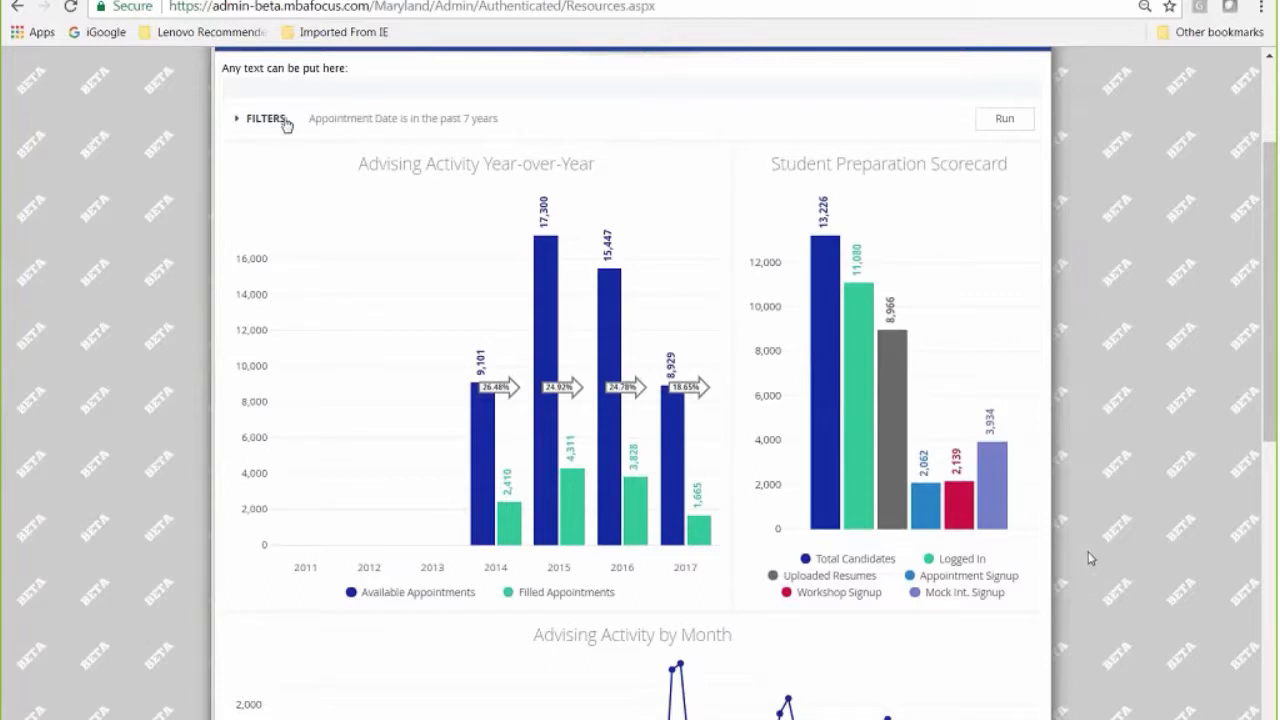
Filter the Advising Activity dashboard to appointment dates in the past 3 years and run it.
{"action": "left_click", "coordinate": [285, 121]}
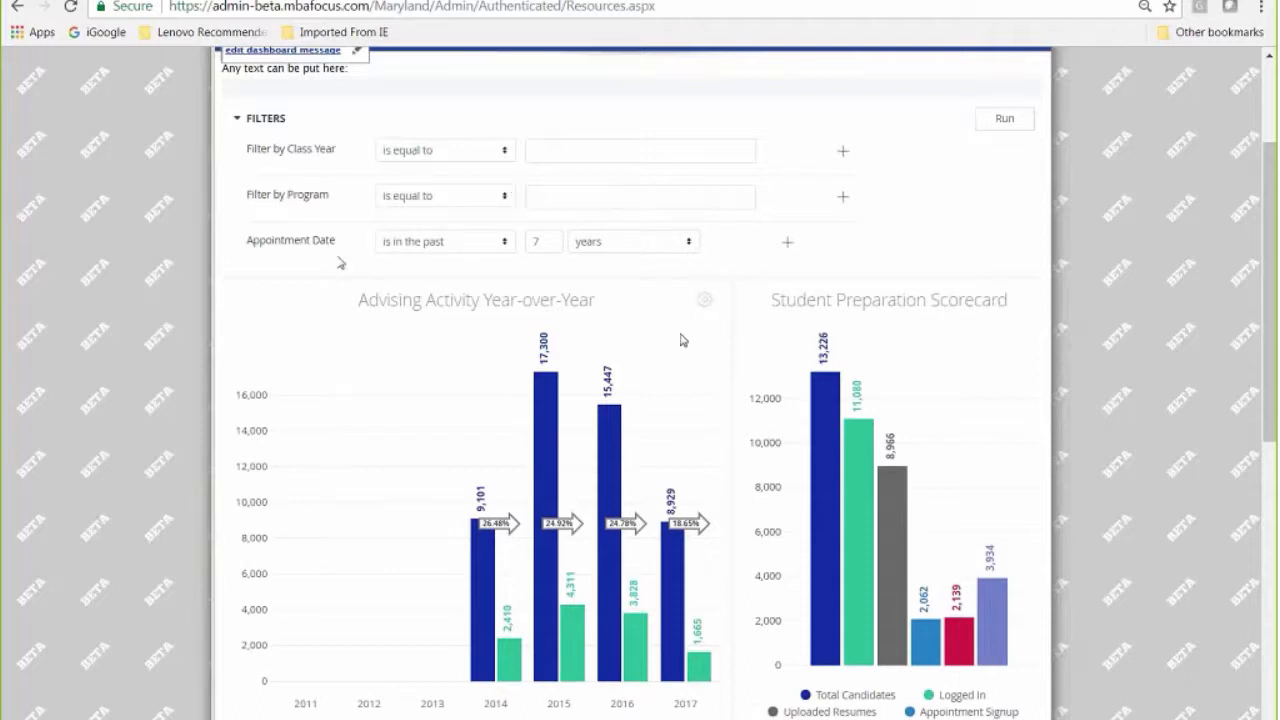
{"action": "left_click", "coordinate": [437, 253]}
{"action": "left_click", "coordinate": [437, 253]}
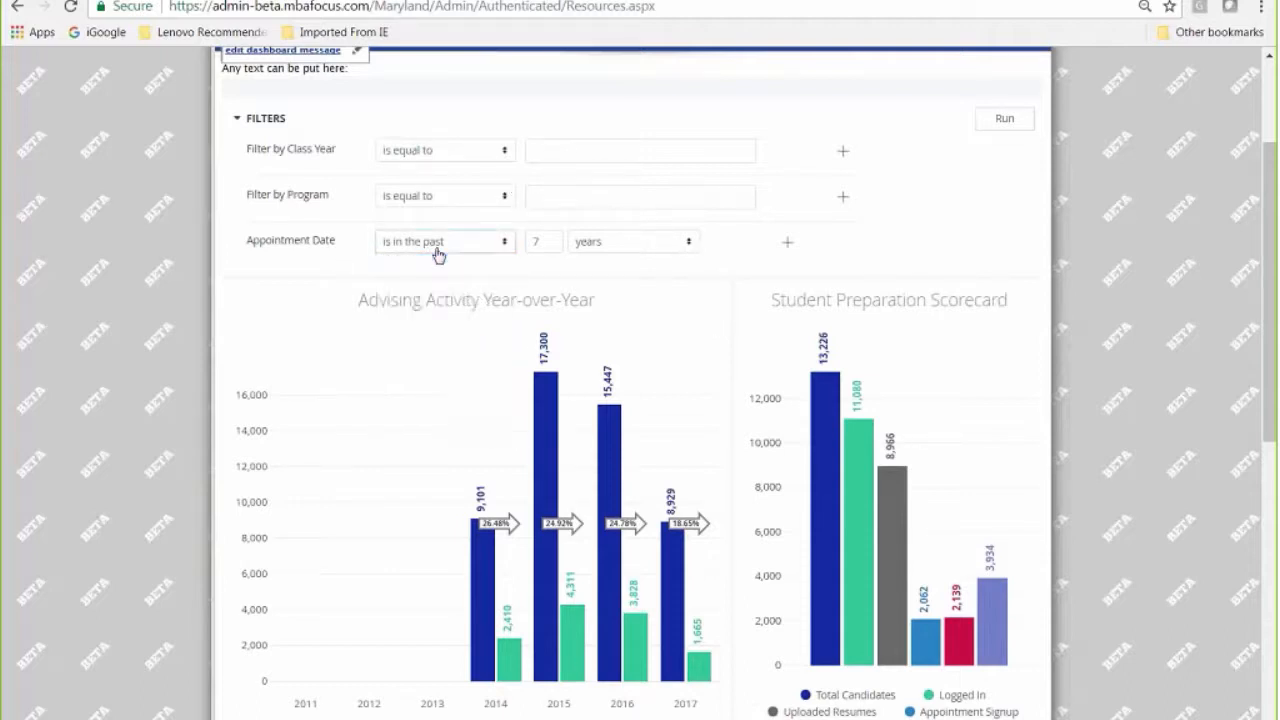
{"action": "key", "text": "Tab"}
{"action": "type", "text": "3"}
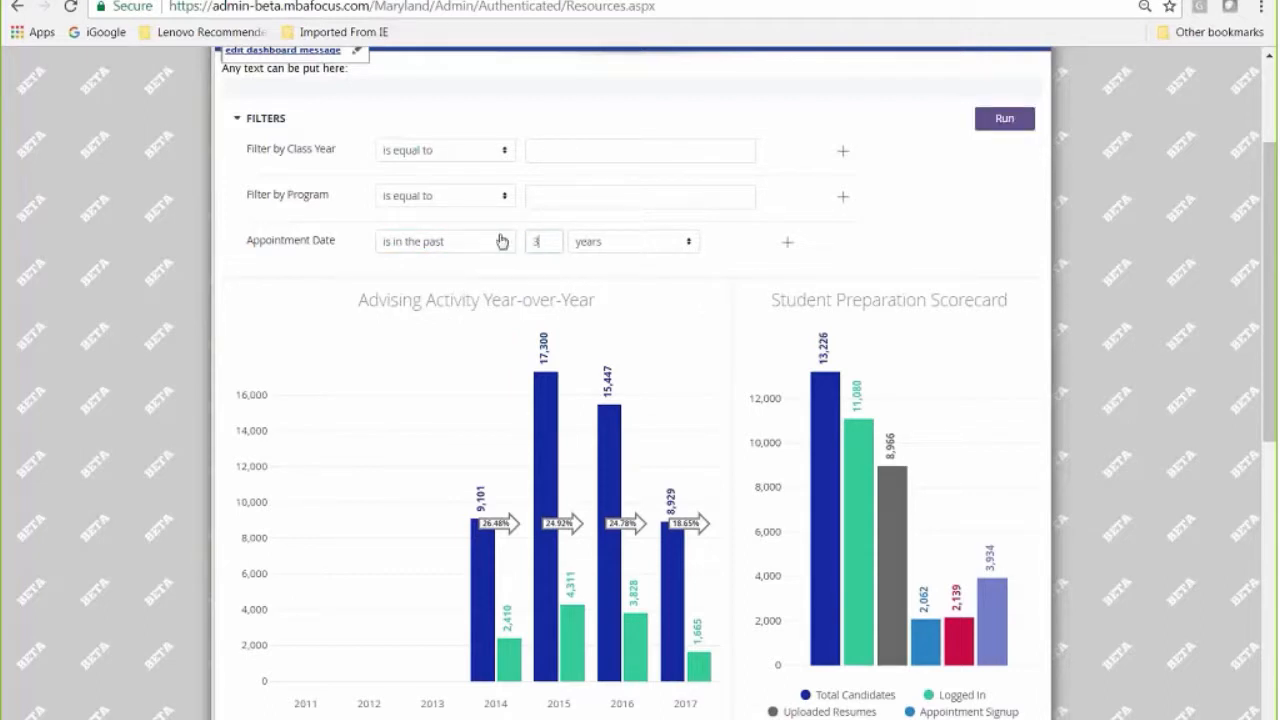
{"action": "left_click", "coordinate": [1003, 128]}
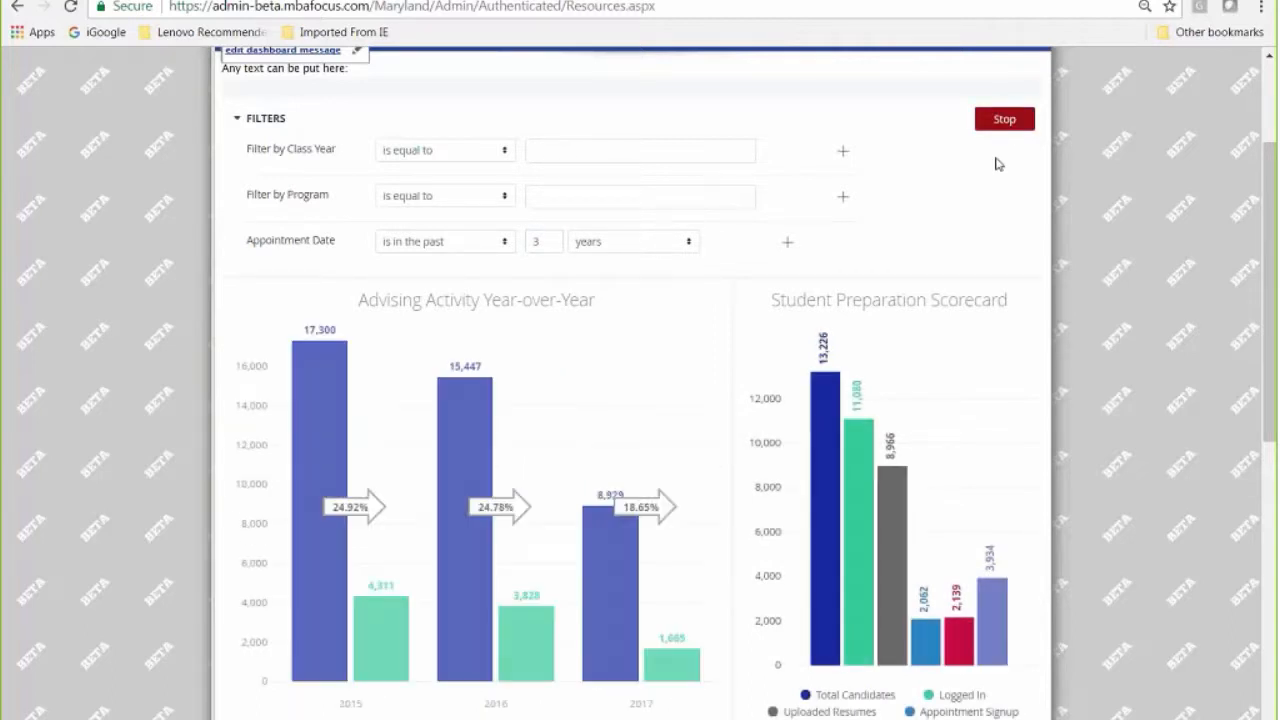
Show the candidate details behind the Workshop Signup bar of the Student Preparation Scorecard and look through them.
{"action": "scroll", "coordinate": [1100, 328], "scroll_direction": "down", "scroll_amount": 2}
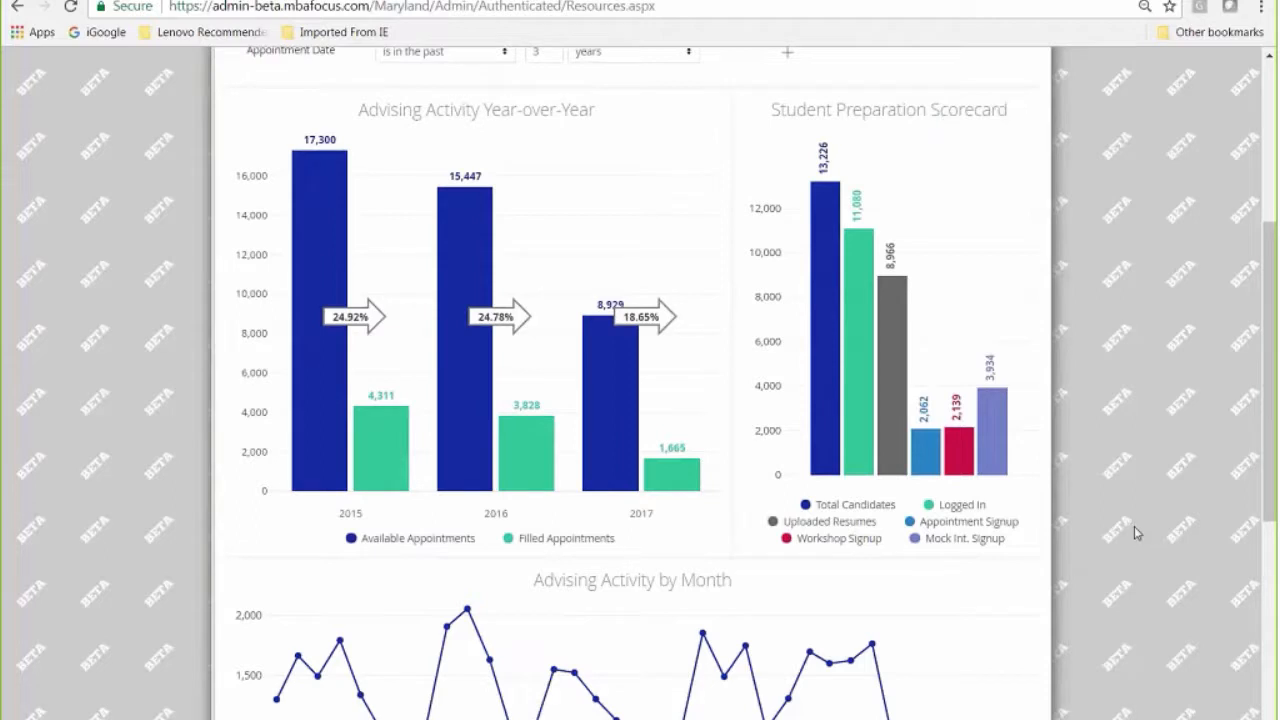
{"action": "mouse_move", "coordinate": [1000, 456]}
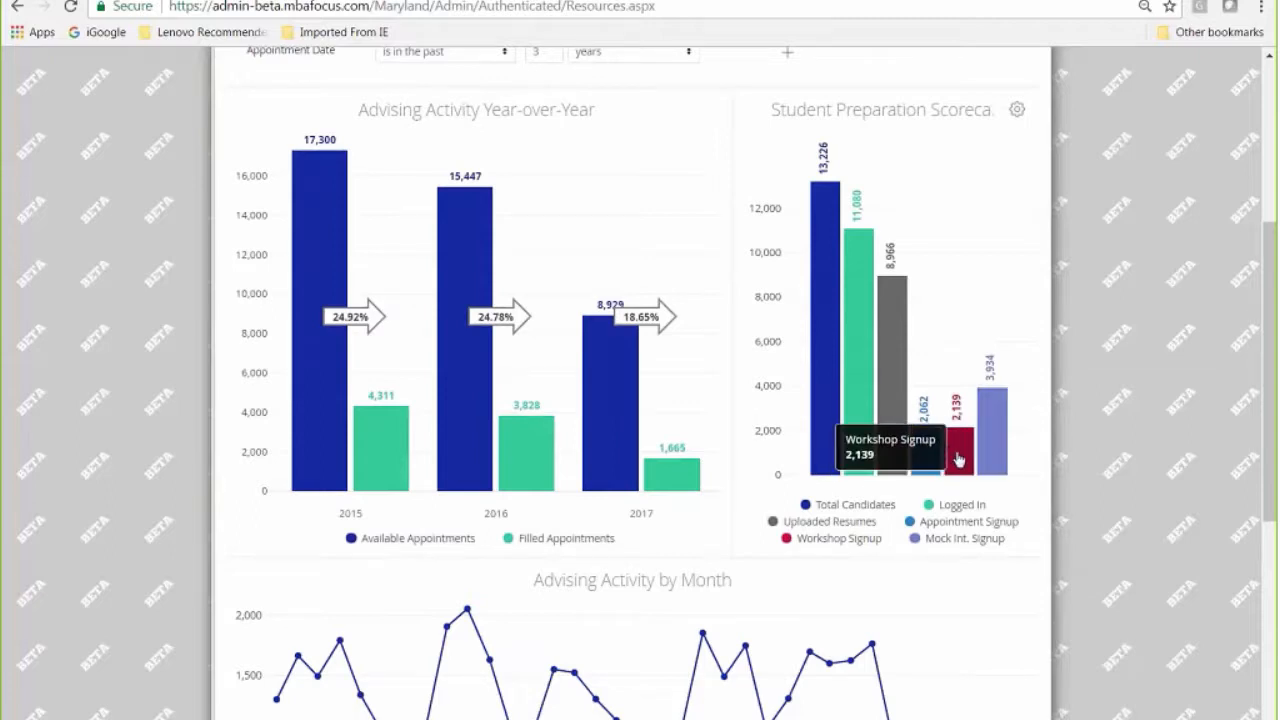
{"action": "left_click", "coordinate": [958, 458]}
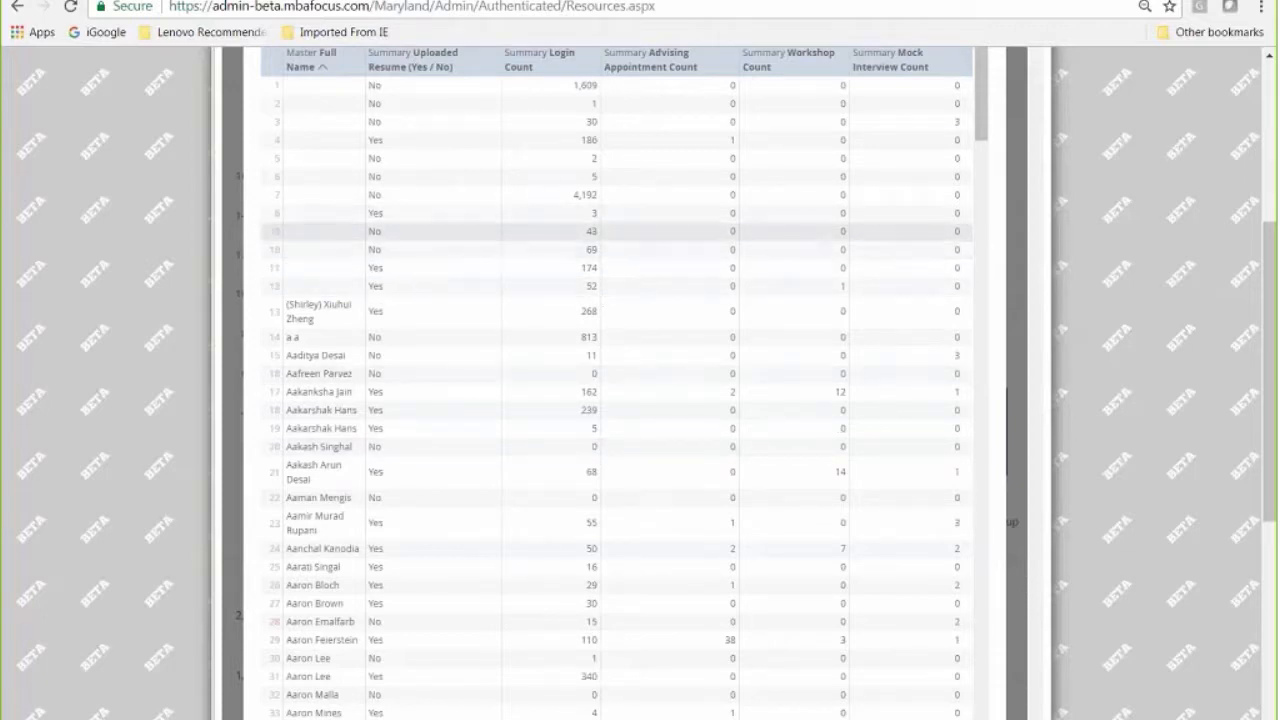
{"action": "scroll", "coordinate": [800, 300], "scroll_direction": "down", "scroll_amount": 2}
{"action": "scroll", "coordinate": [787, 413], "scroll_direction": "up", "scroll_amount": 6}
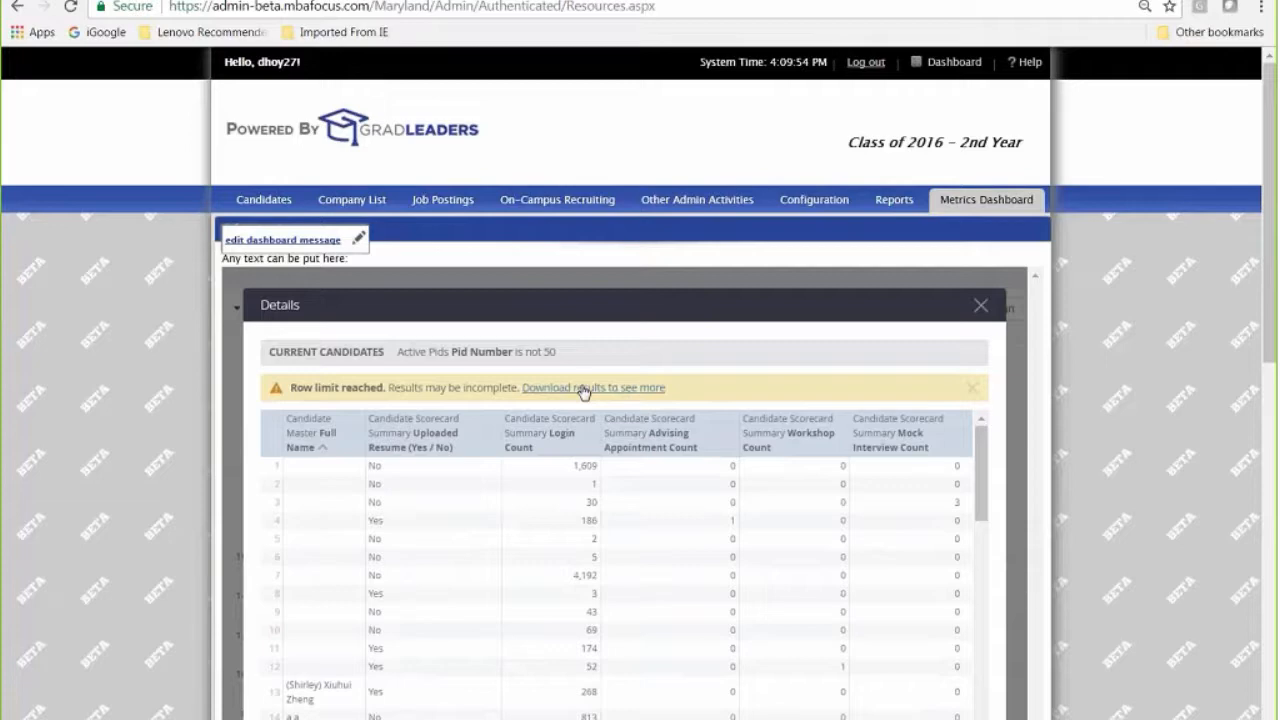
View the file formats available for downloading the candidate details, and close the details without downloading.
{"action": "left_click", "coordinate": [584, 388]}
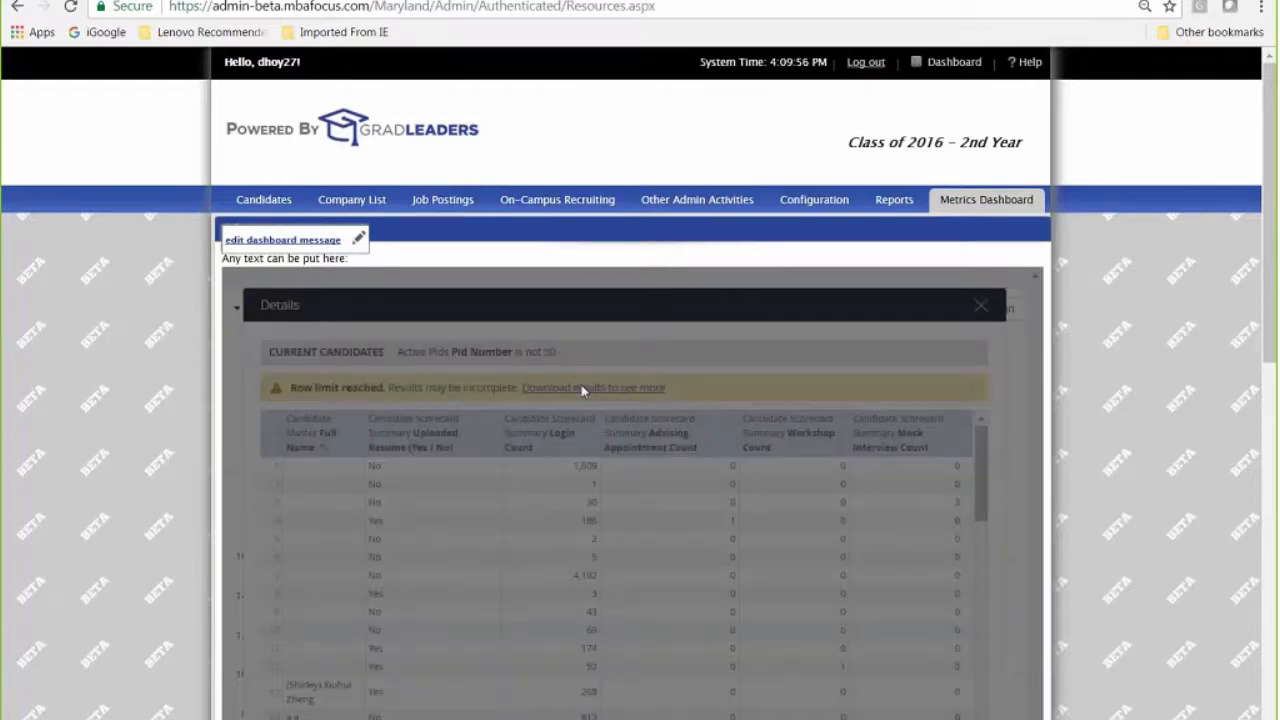
{"action": "left_click", "coordinate": [616, 349]}
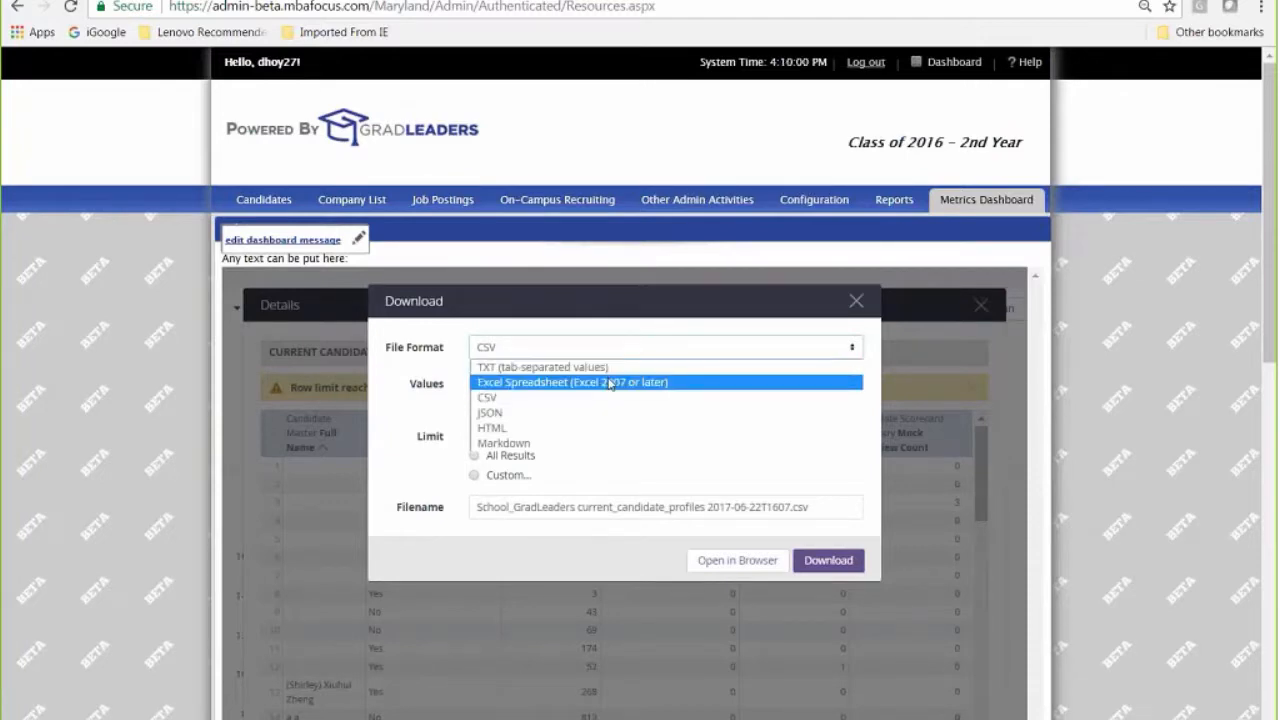
{"action": "left_click", "coordinate": [856, 301]}
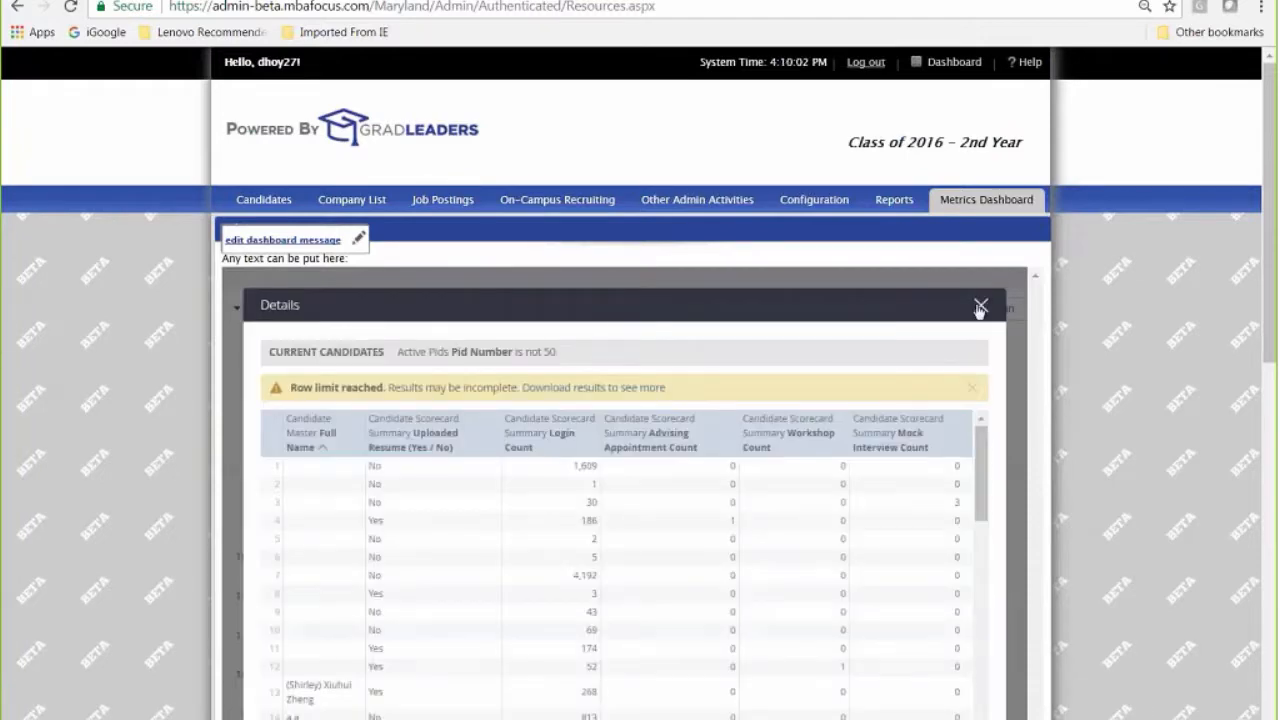
{"action": "left_click", "coordinate": [980, 306]}
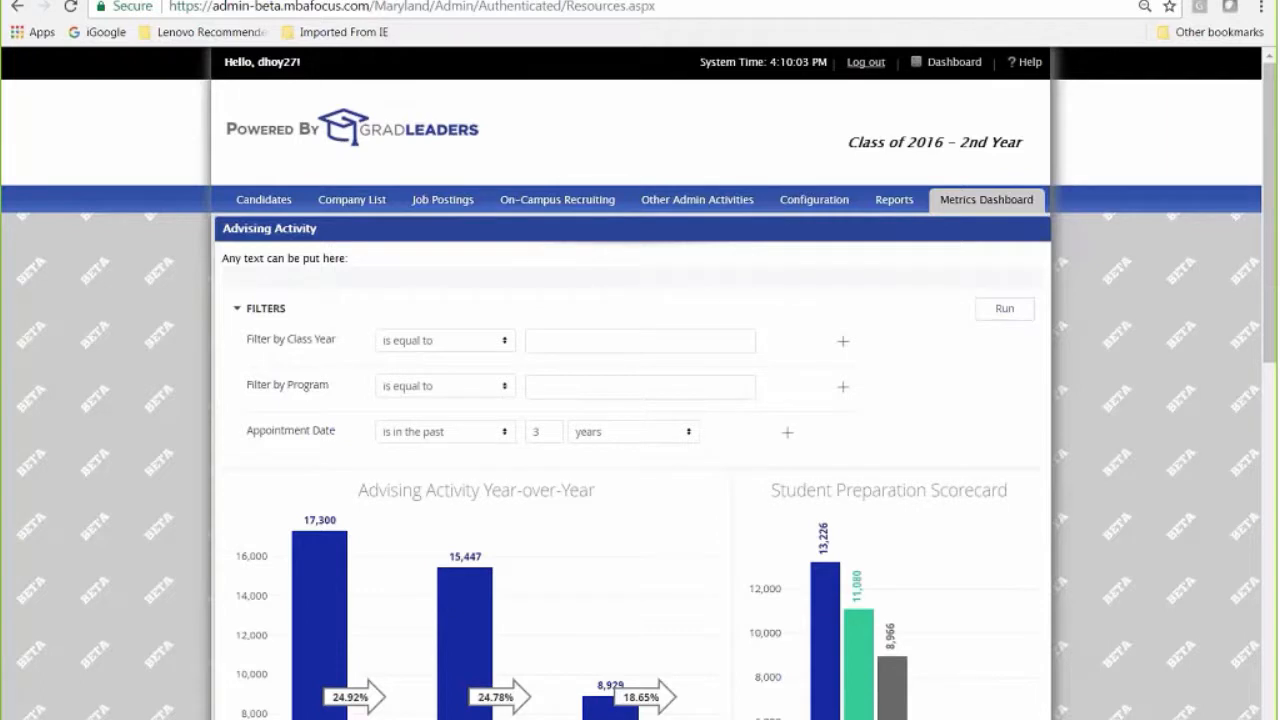
Drill into the 2017 filled appointments by Appointment Month in the year-over-year chart and look over the monthly breakdown.
{"action": "scroll", "coordinate": [1152, 443], "scroll_direction": "down", "scroll_amount": 5}
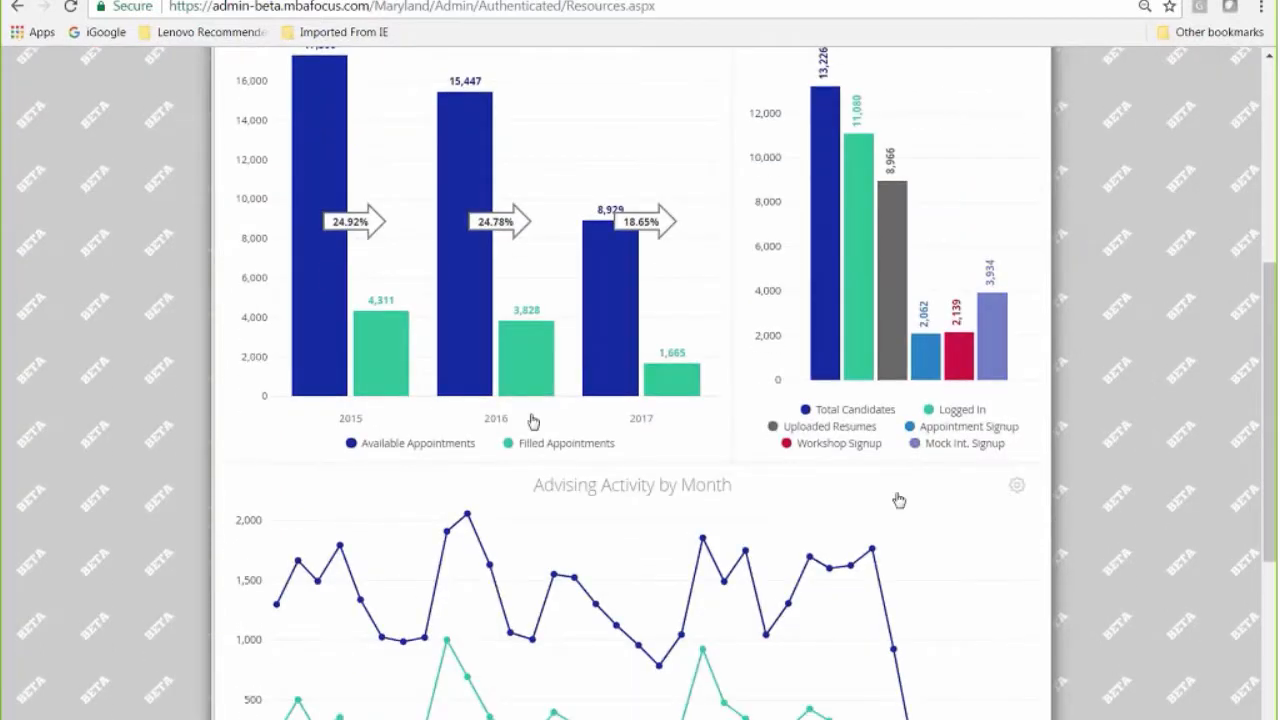
{"action": "mouse_move", "coordinate": [535, 385]}
{"action": "mouse_move", "coordinate": [688, 383]}
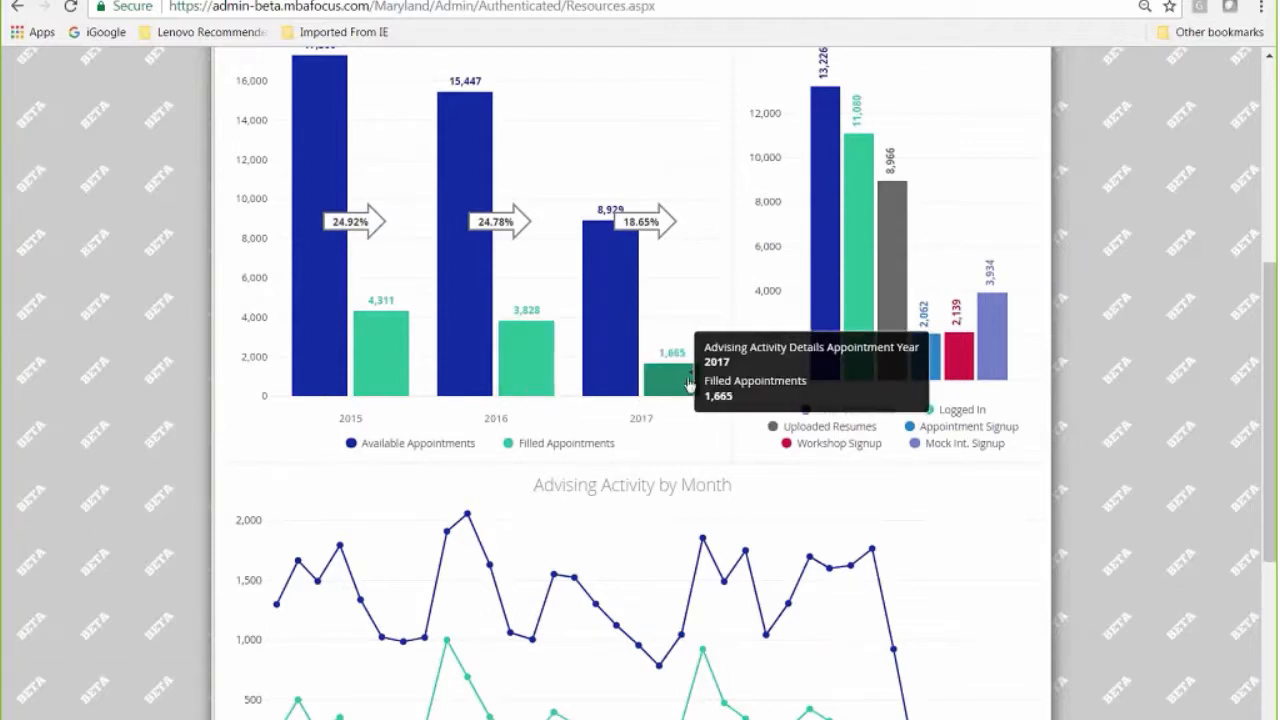
{"action": "left_click", "coordinate": [688, 383]}
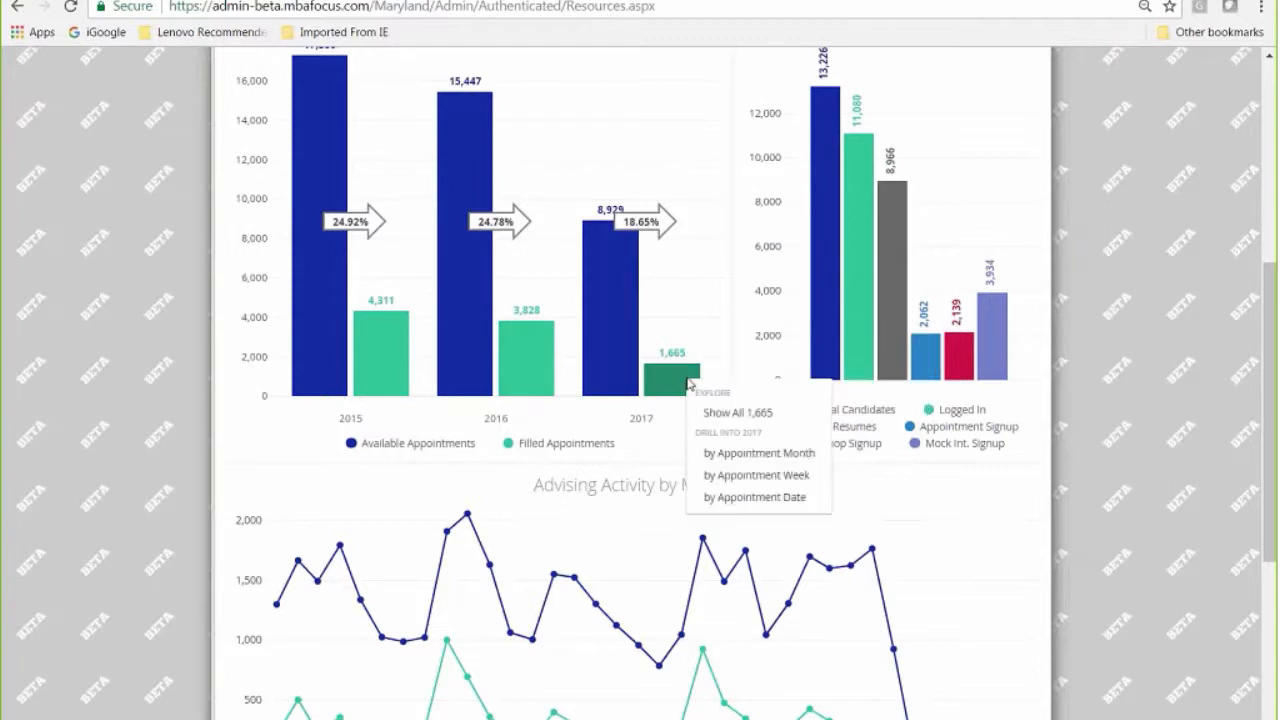
{"action": "left_click", "coordinate": [752, 457]}
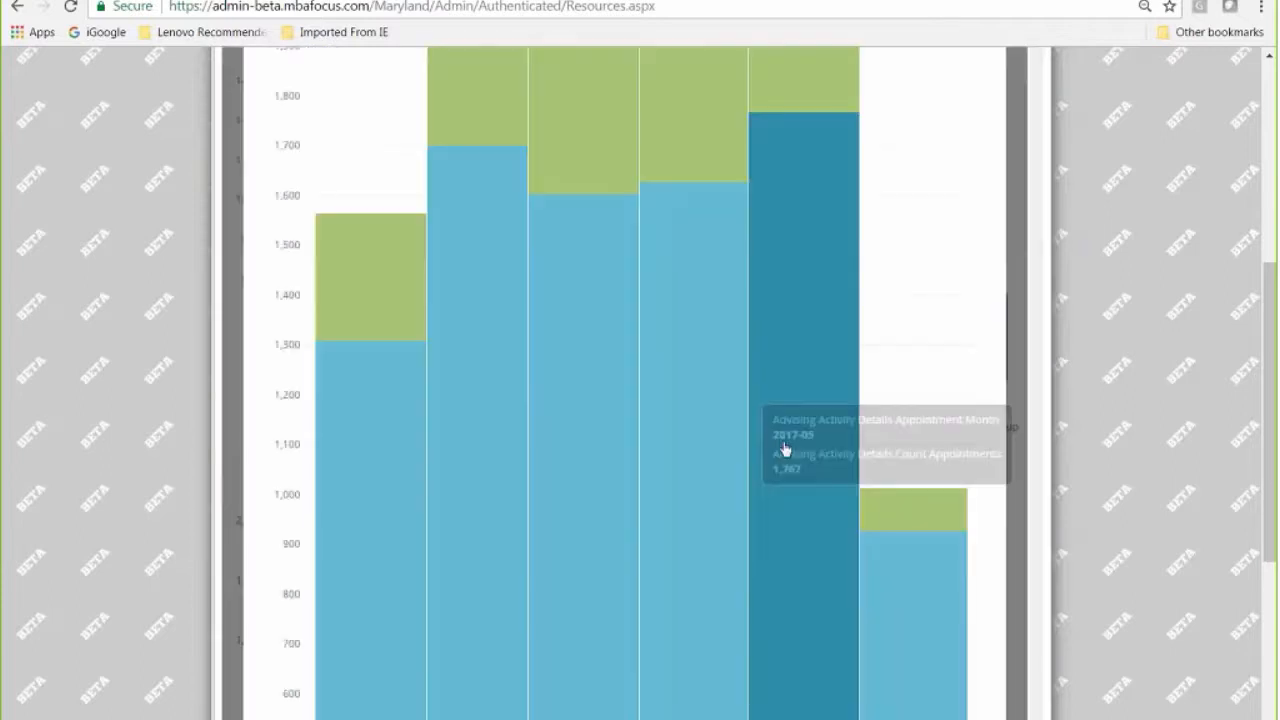
{"action": "scroll", "coordinate": [969, 459], "scroll_direction": "down", "scroll_amount": 10}
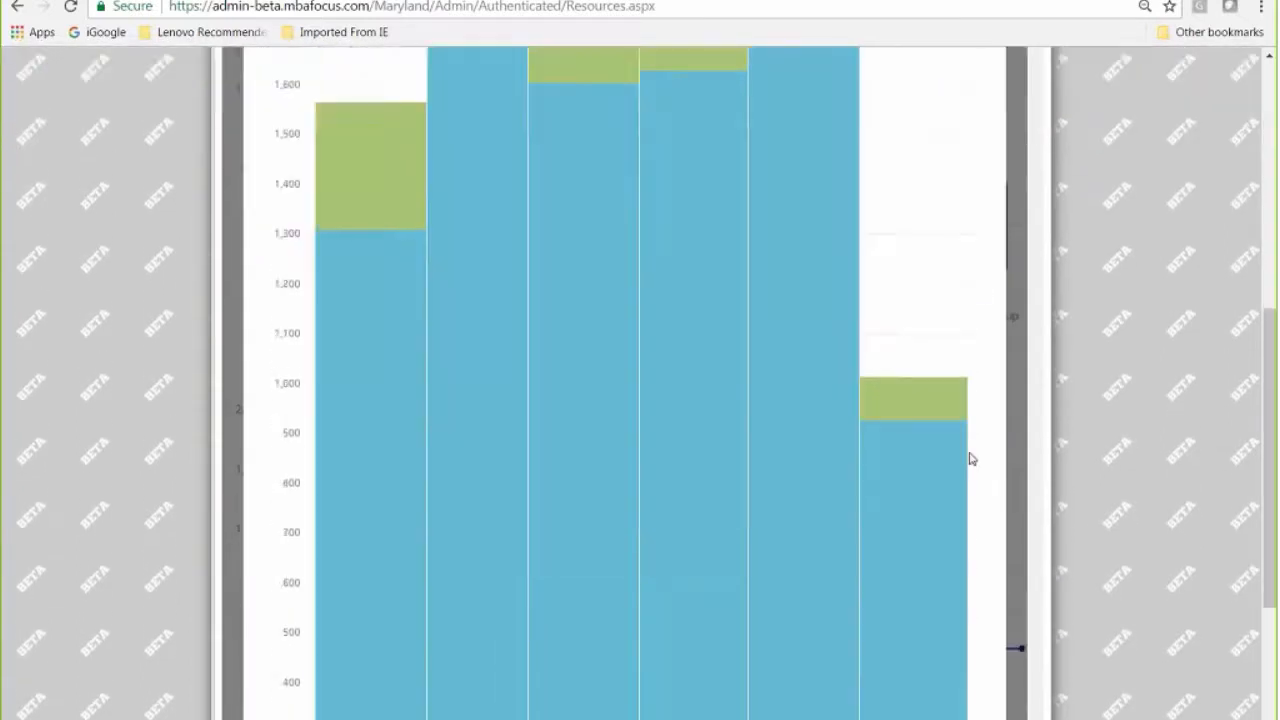
{"action": "scroll", "coordinate": [969, 459], "scroll_direction": "up", "scroll_amount": 3}
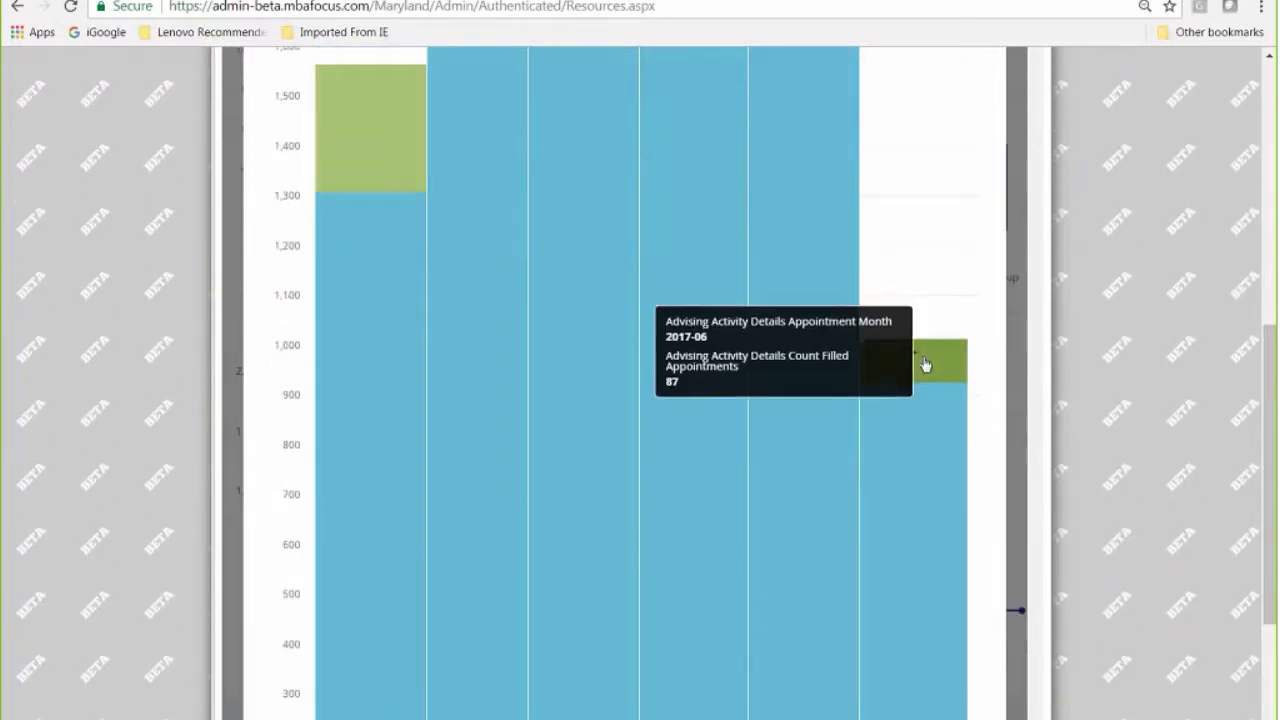
Show the appointment details behind the filled appointments for 2017-06, and close them to return to the dashboard.
{"action": "left_click", "coordinate": [925, 361]}
{"action": "left_click", "coordinate": [928, 394]}
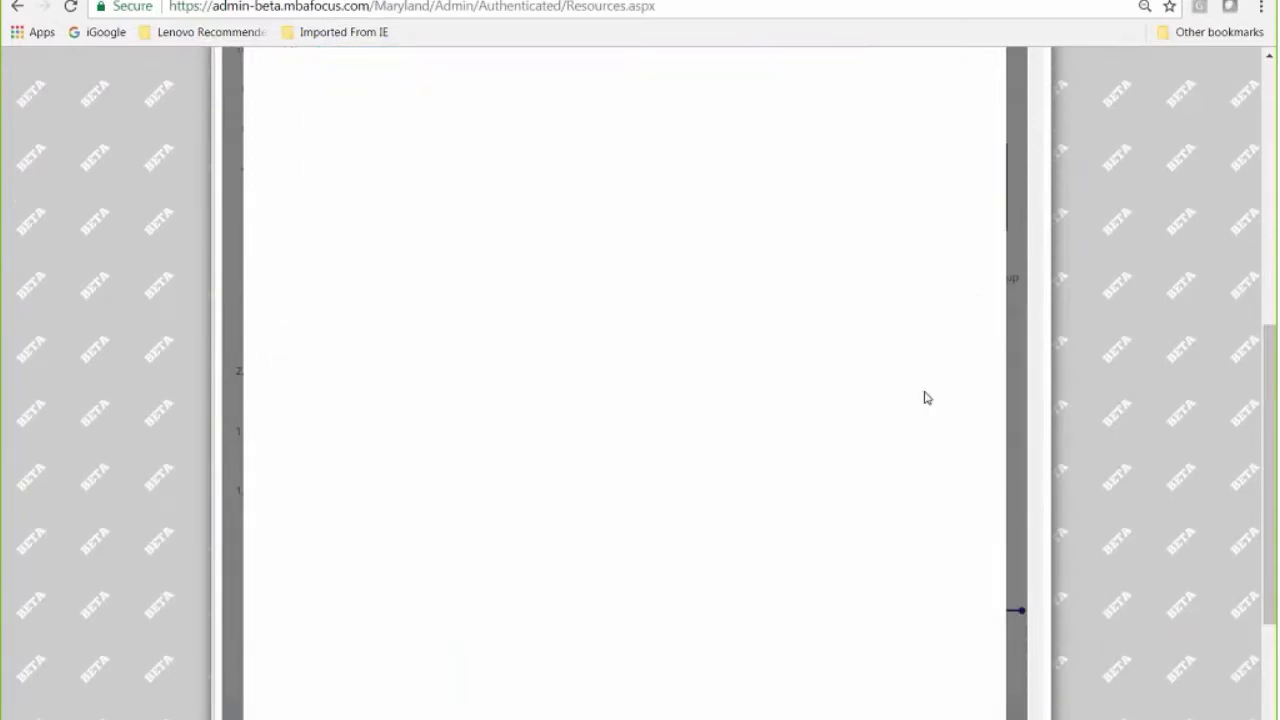
{"action": "scroll", "coordinate": [758, 370], "scroll_direction": "up", "scroll_amount": 6}
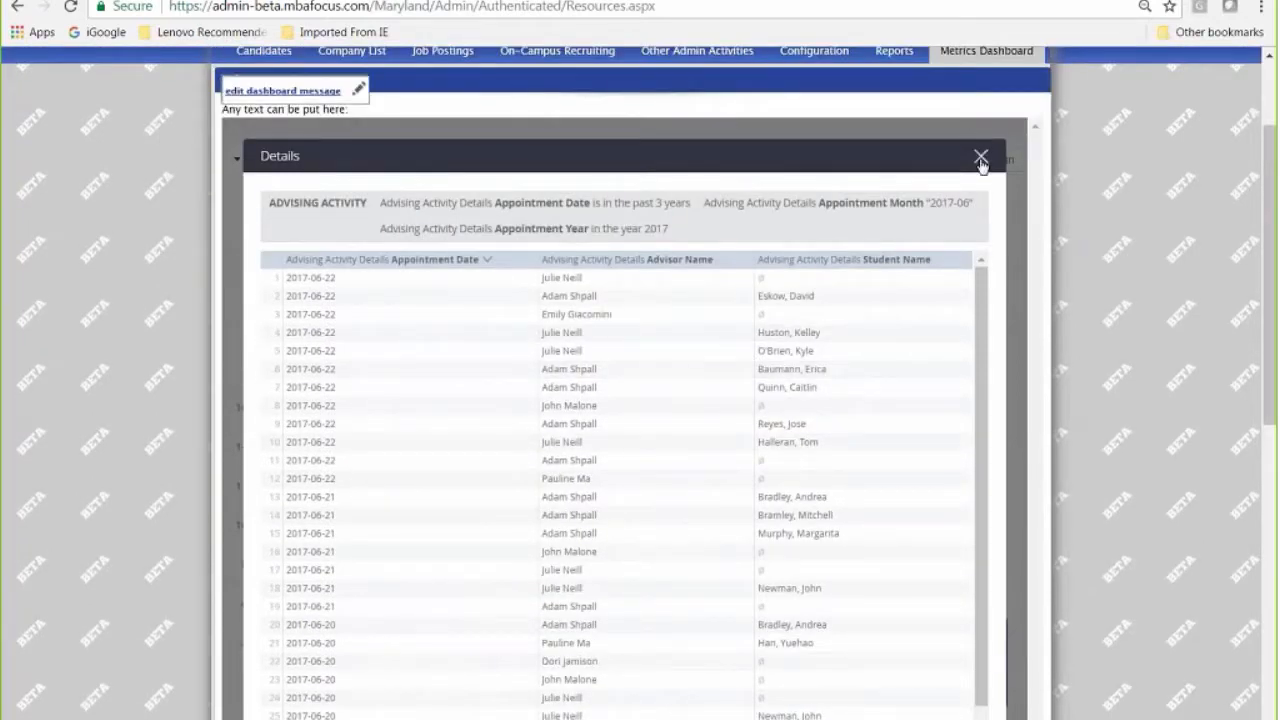
{"action": "left_click", "coordinate": [981, 158]}
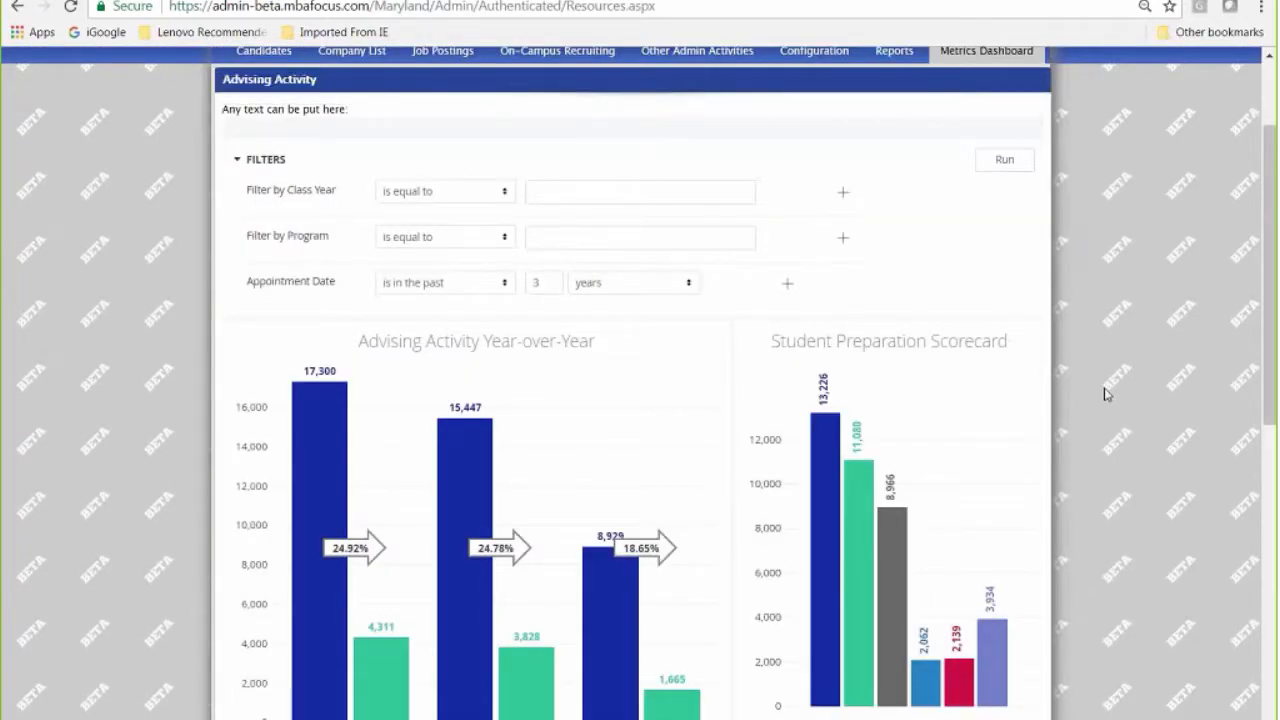
{"action": "scroll", "coordinate": [1100, 408], "scroll_direction": "down", "scroll_amount": 4}
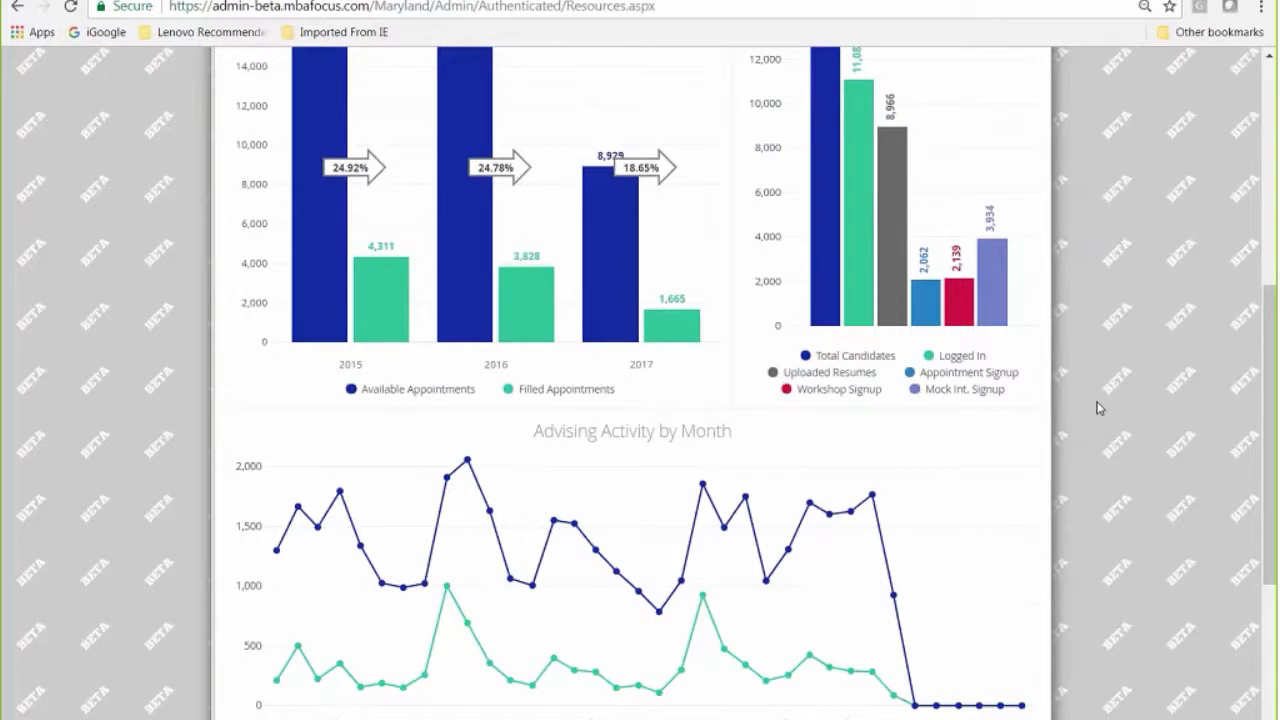
{"action": "scroll", "coordinate": [1100, 408], "scroll_direction": "up", "scroll_amount": 5}
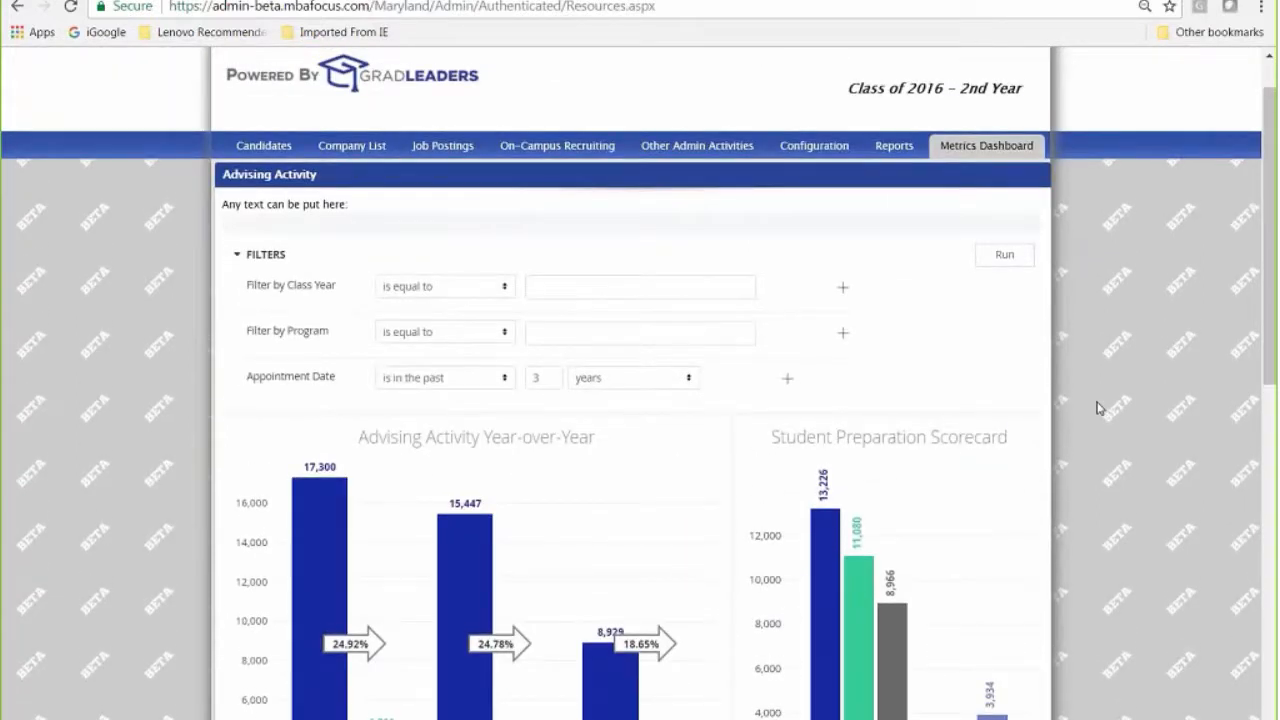
{"action": "scroll", "coordinate": [1100, 408], "scroll_direction": "up", "scroll_amount": 1}
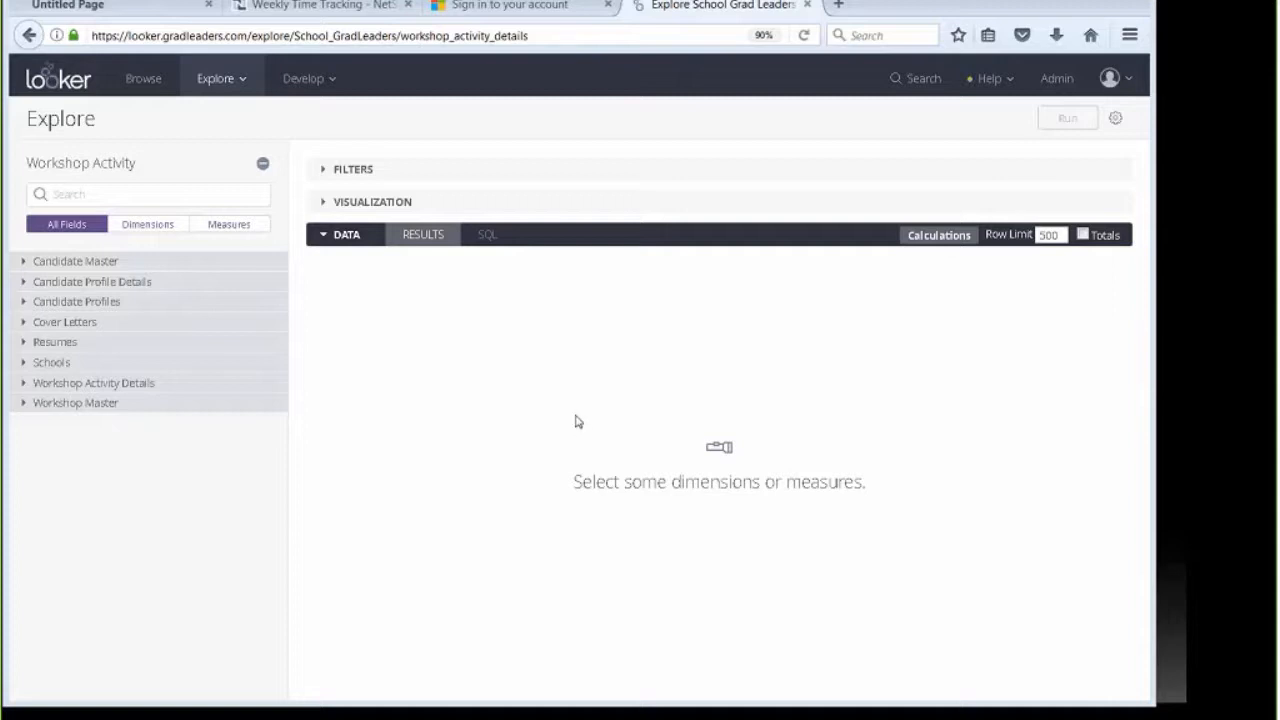
In Looker, open the Workshop Activity explore, expand the Workshop Master fields and look through its dimensions and measures.
{"action": "left_click", "coordinate": [231, 82]}
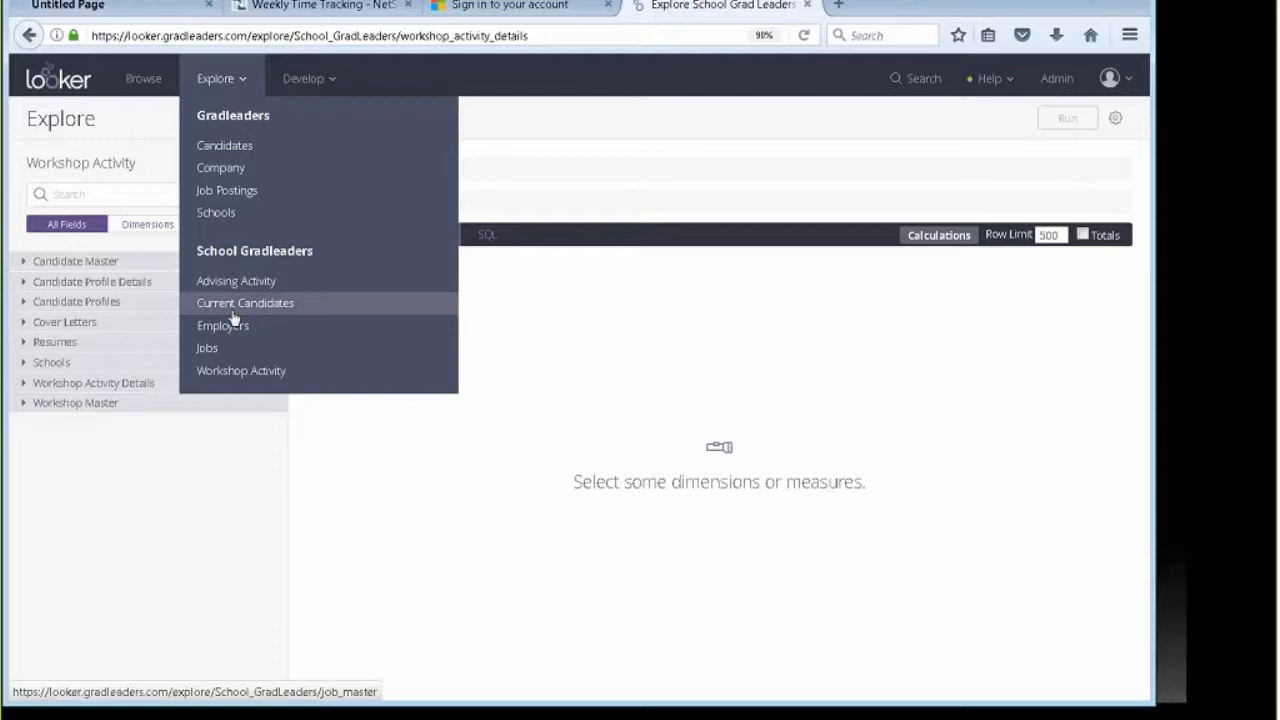
{"action": "left_click", "coordinate": [228, 374]}
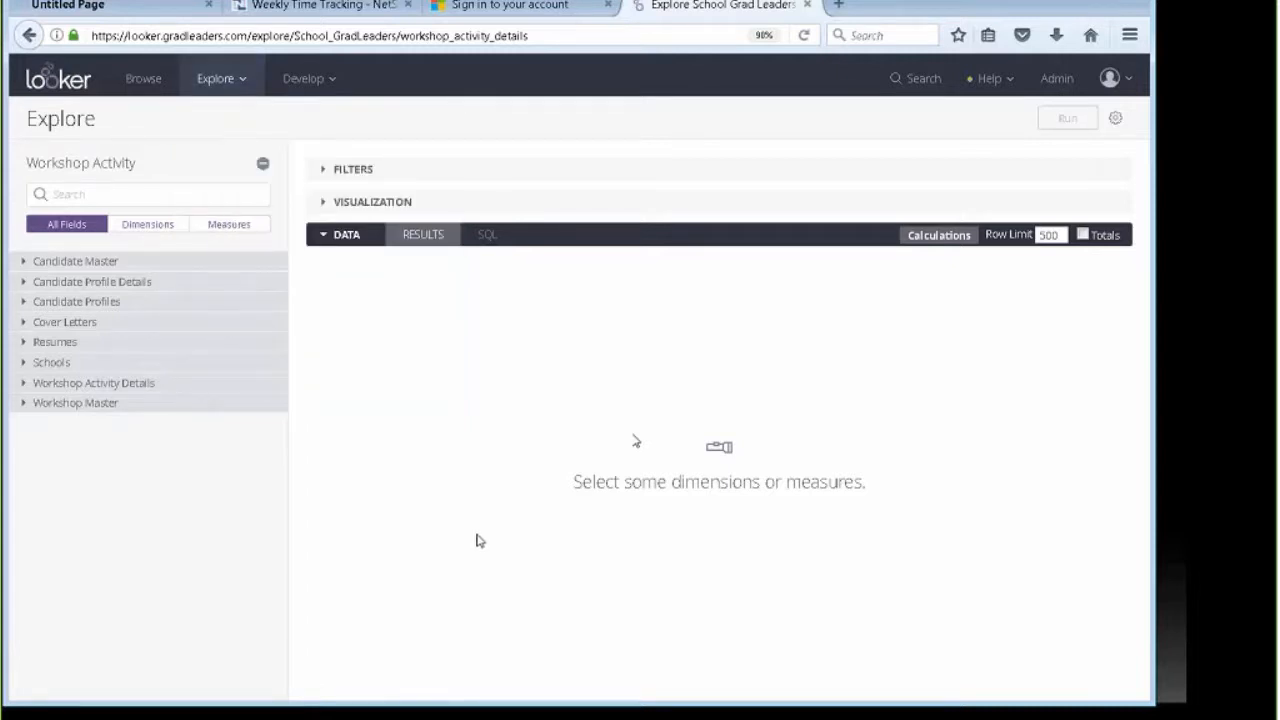
{"action": "left_click", "coordinate": [85, 410]}
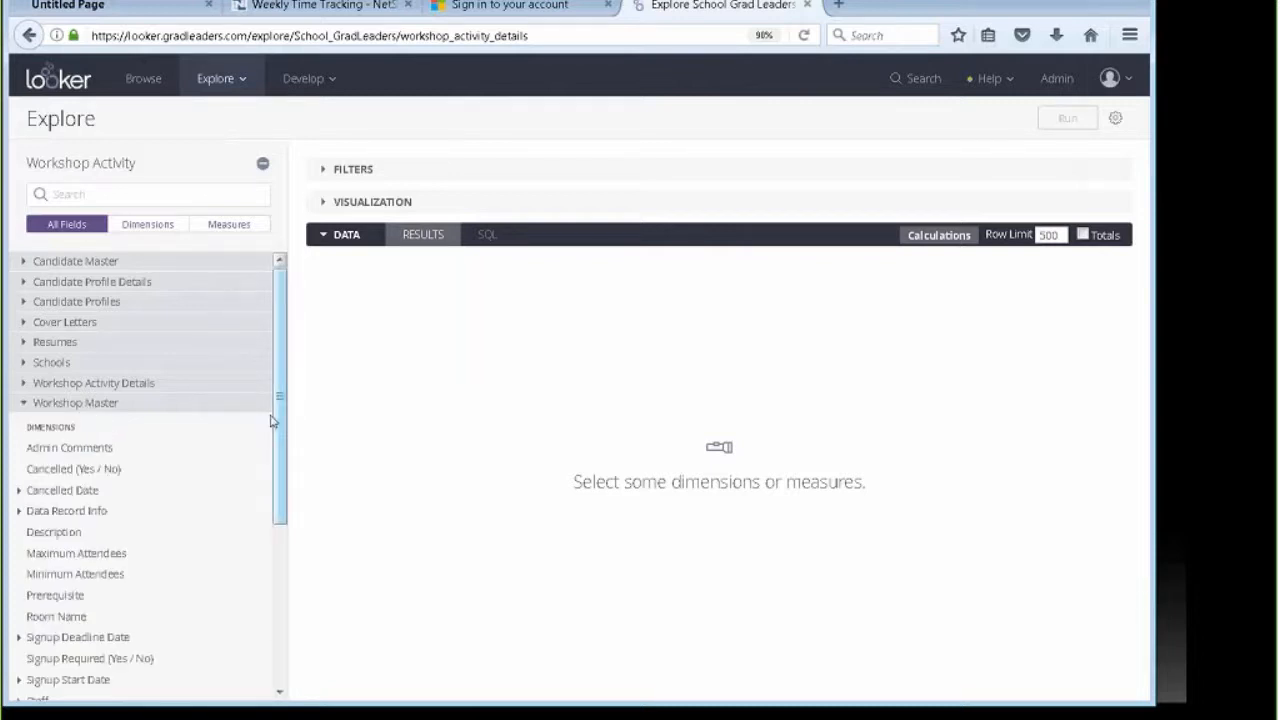
{"action": "scroll", "coordinate": [284, 423], "scroll_direction": "down", "scroll_amount": 1}
{"action": "left_click_drag", "start_coordinate": [288, 423], "coordinate": [288, 600]}
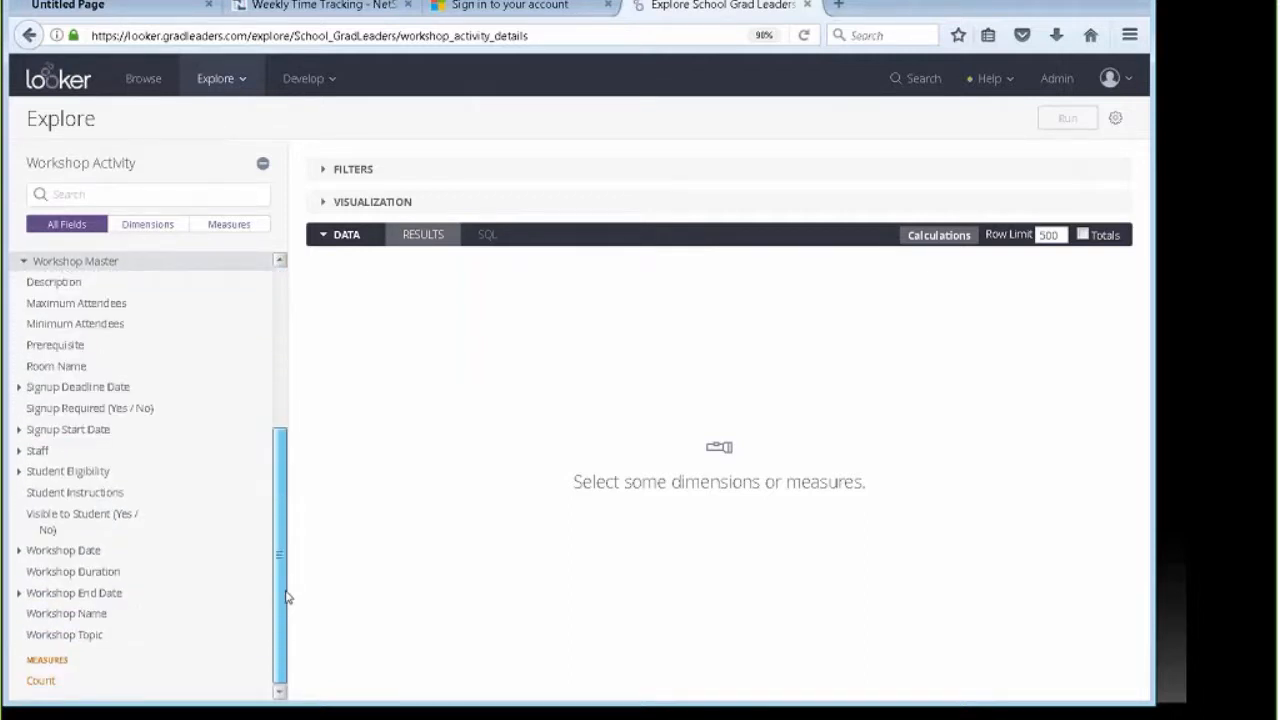
Filter the Workshop Master workshop year to is in the year 2016, and try out an additional OR condition before removing it.
{"action": "left_click_drag", "start_coordinate": [286, 597], "coordinate": [289, 566]}
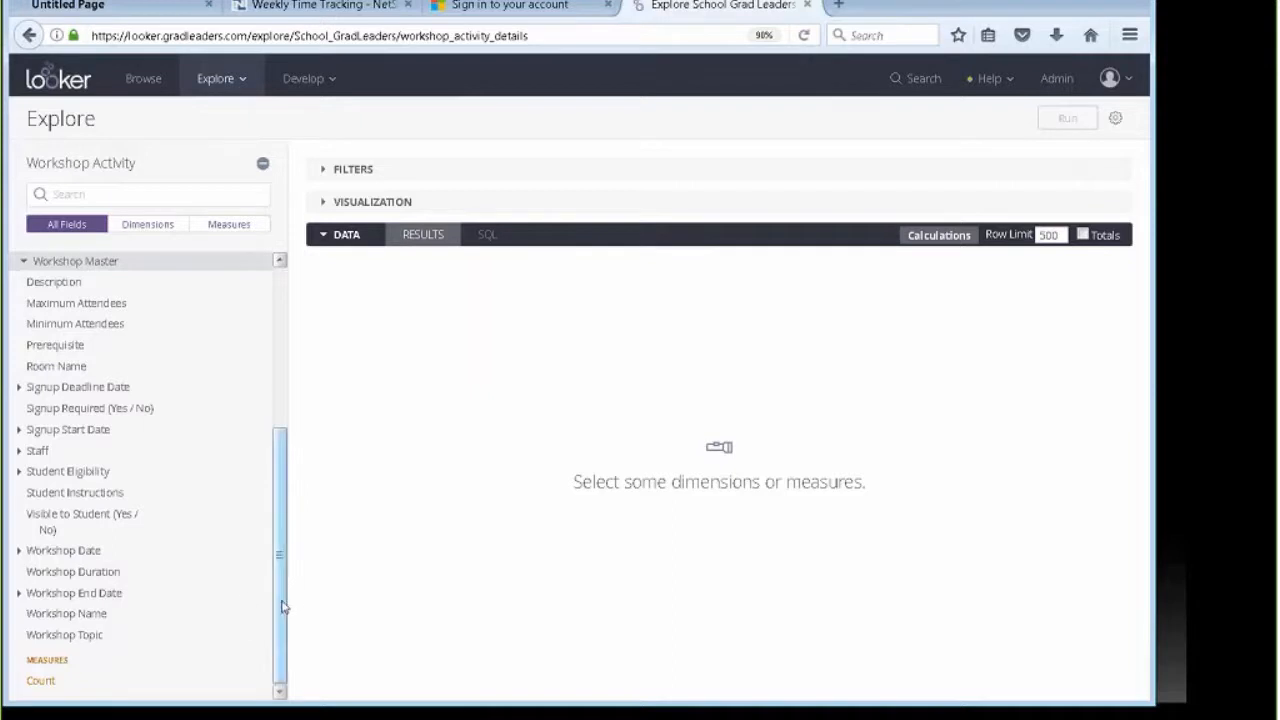
{"action": "left_click", "coordinate": [87, 560]}
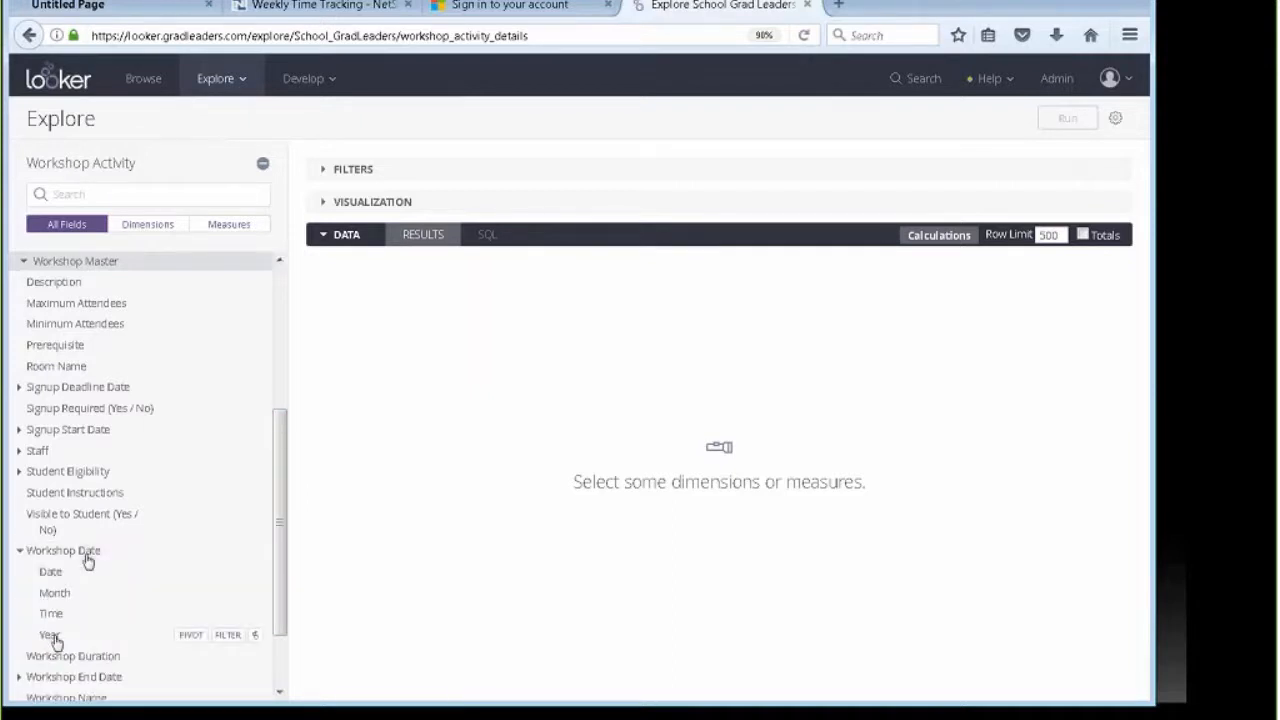
{"action": "left_click", "coordinate": [228, 636]}
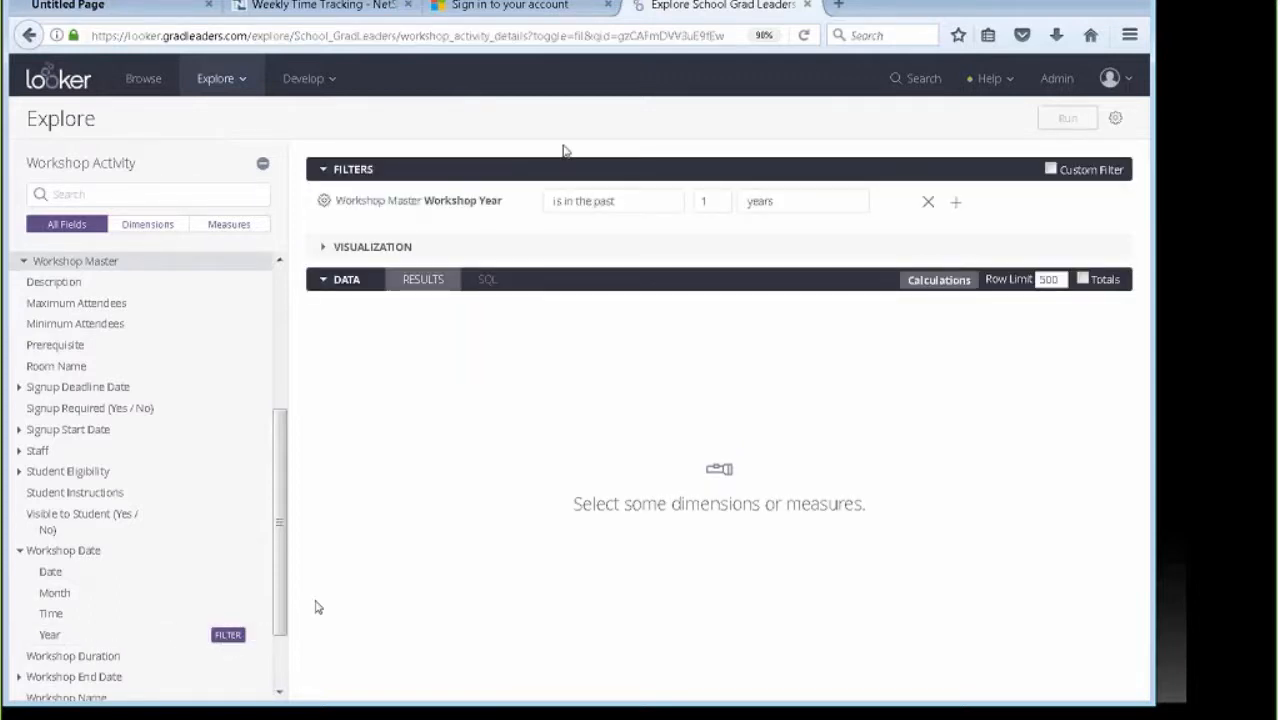
{"action": "left_click", "coordinate": [673, 201]}
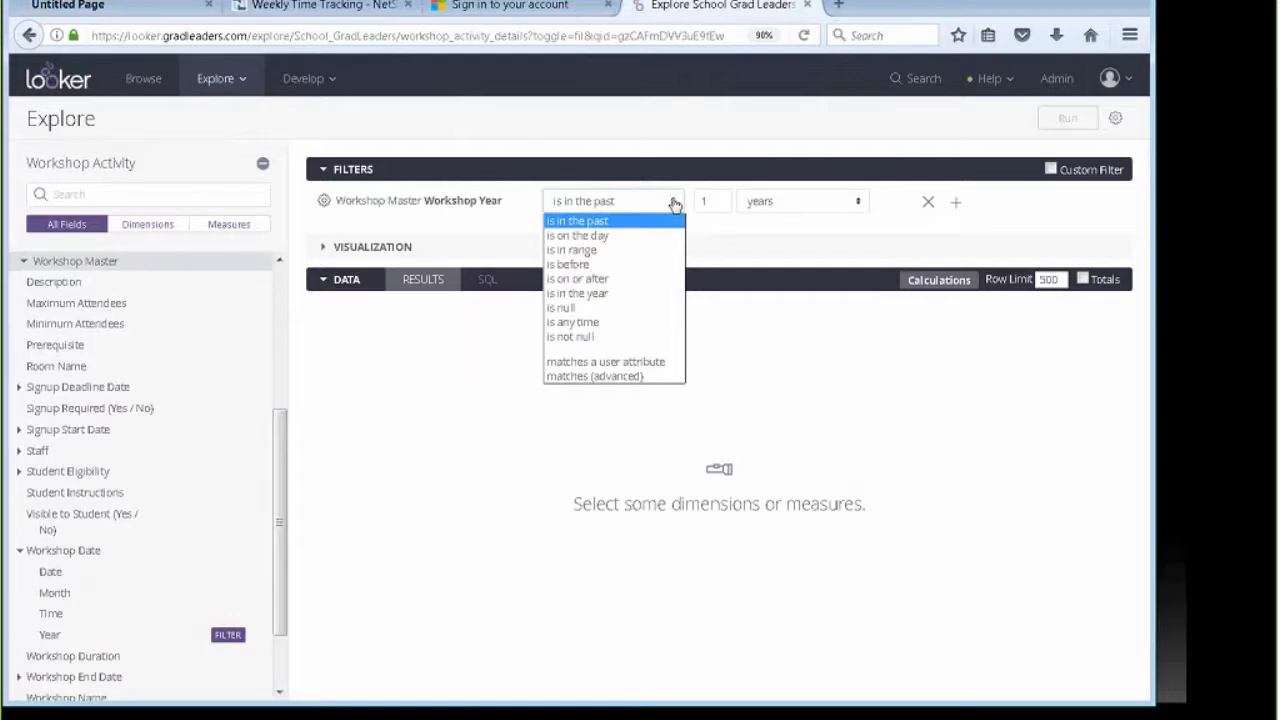
{"action": "left_click", "coordinate": [632, 294]}
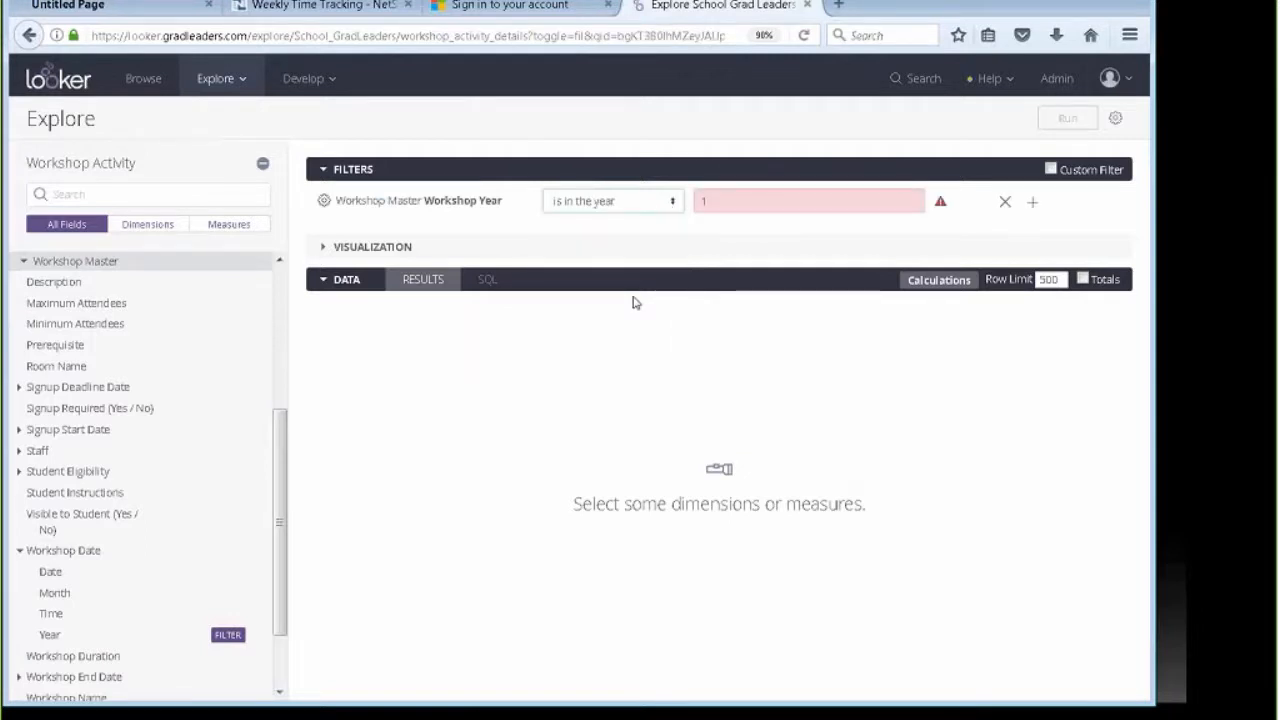
{"action": "left_click", "coordinate": [702, 204]}
{"action": "type", "text": "2016"}
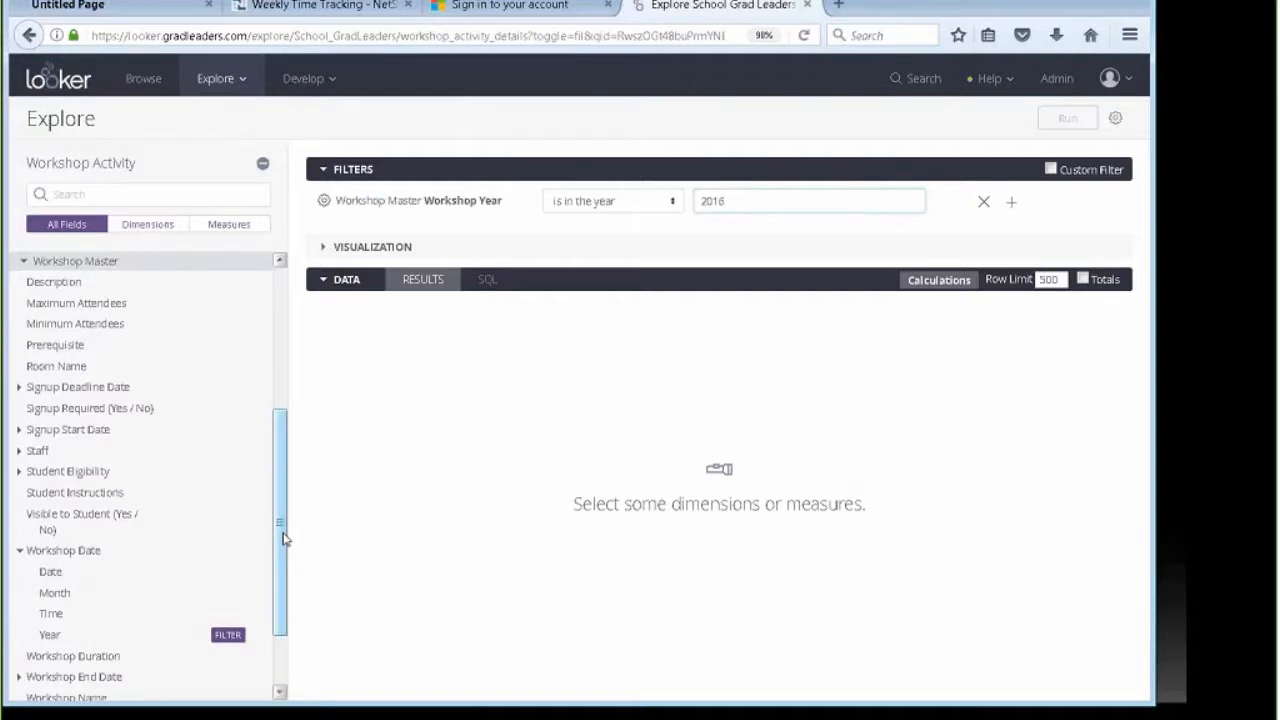
{"action": "left_click", "coordinate": [1010, 202]}
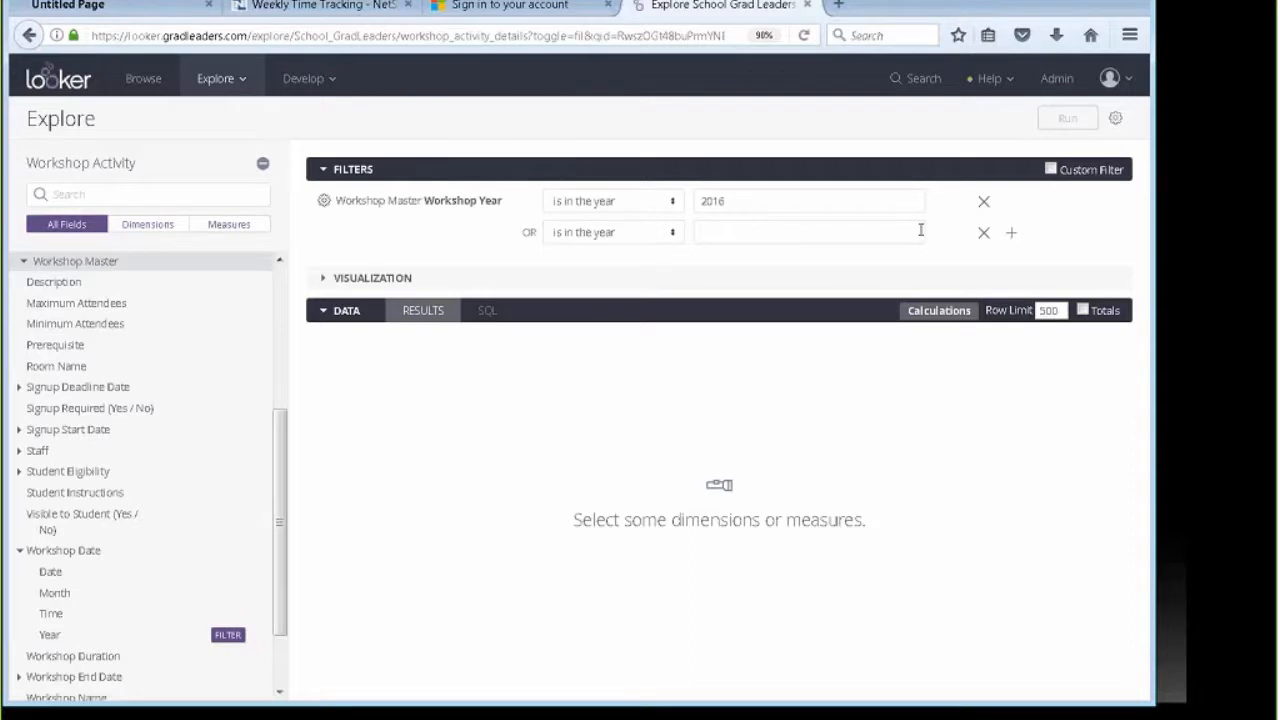
{"action": "left_click", "coordinate": [984, 232]}
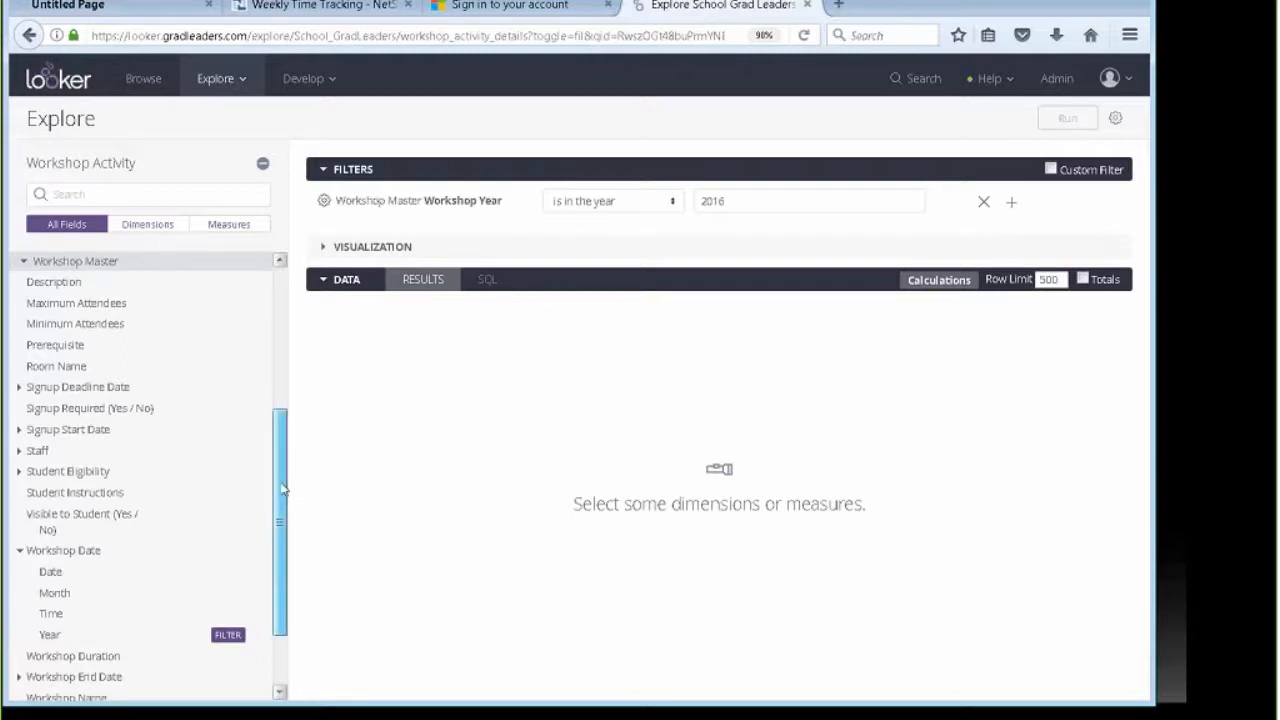
Add the Workshop Name, the Workshop Date by date, and the staff Point Person from Workshop Master to the query.
{"action": "left_click_drag", "start_coordinate": [282, 488], "coordinate": [283, 536]}
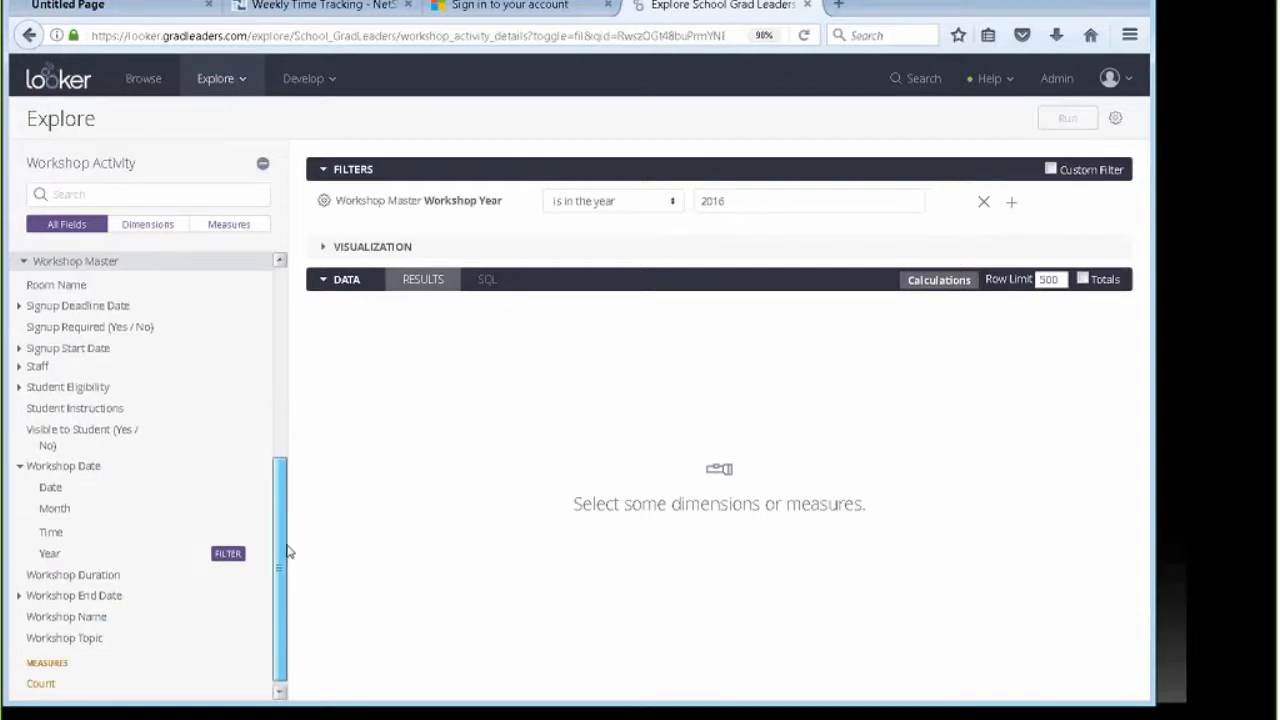
{"action": "left_click", "coordinate": [80, 620]}
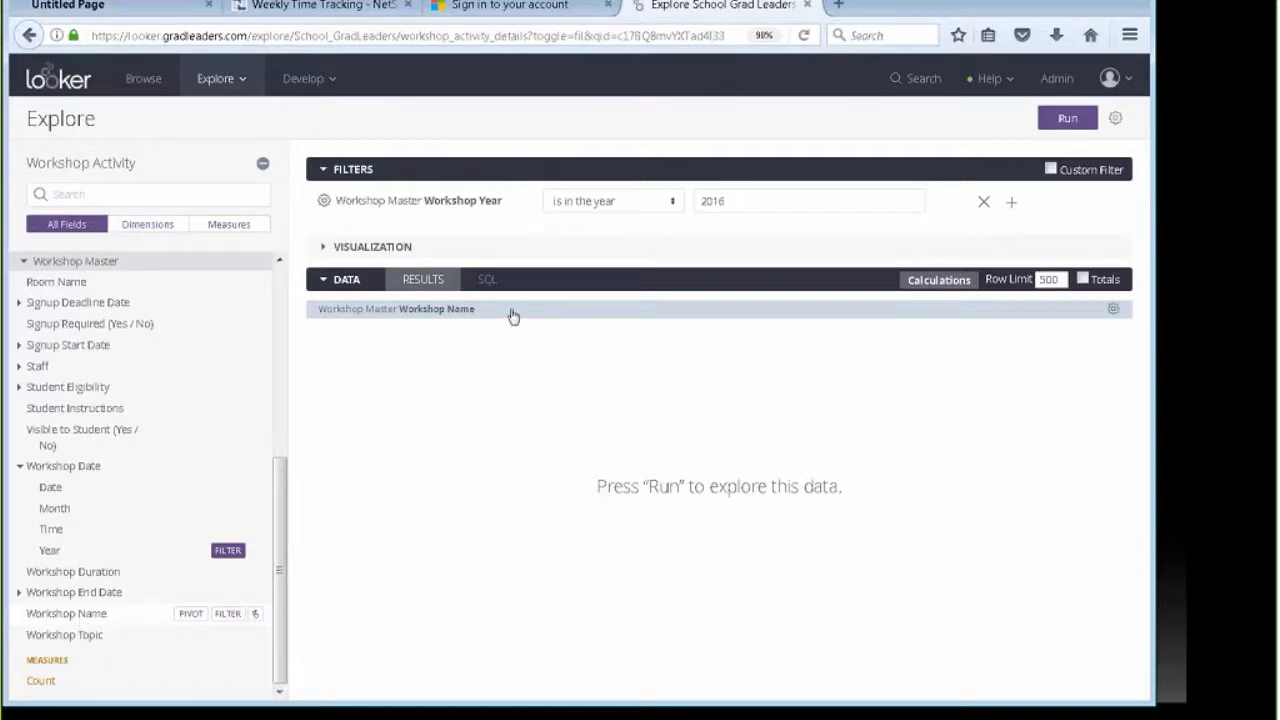
{"action": "left_click", "coordinate": [50, 487]}
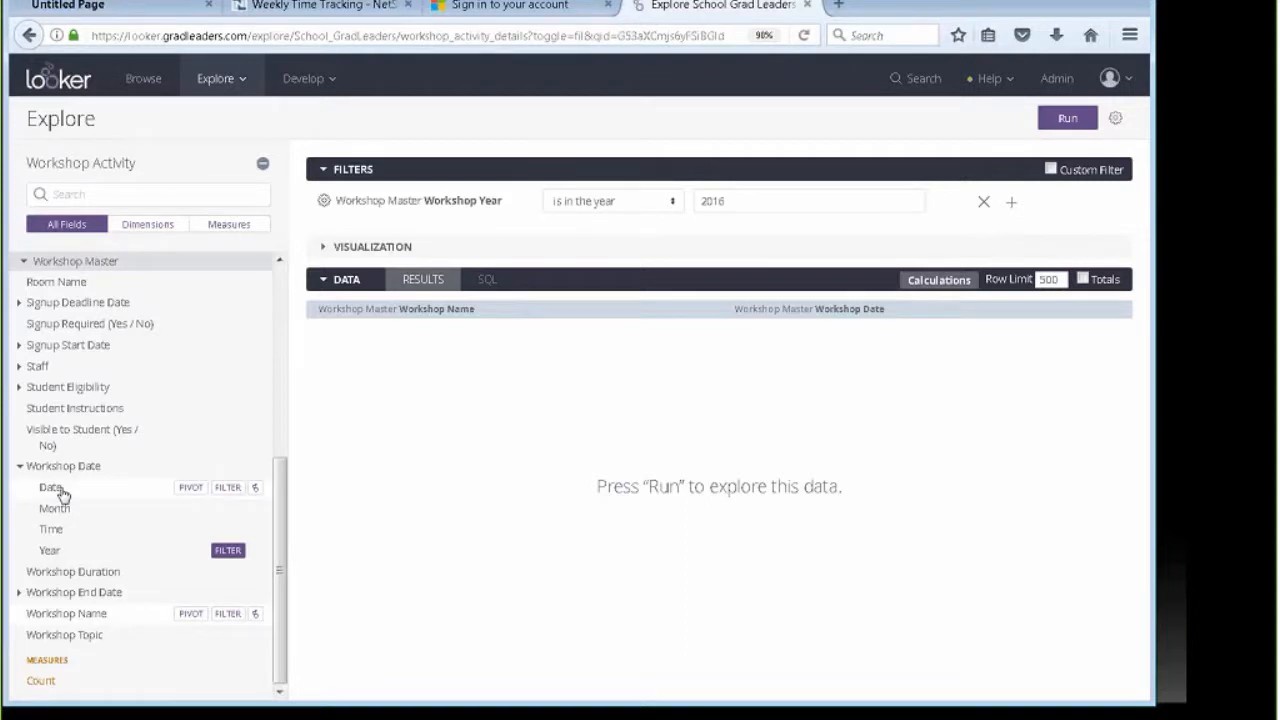
{"action": "scroll", "coordinate": [62, 493], "scroll_direction": "up", "scroll_amount": 3}
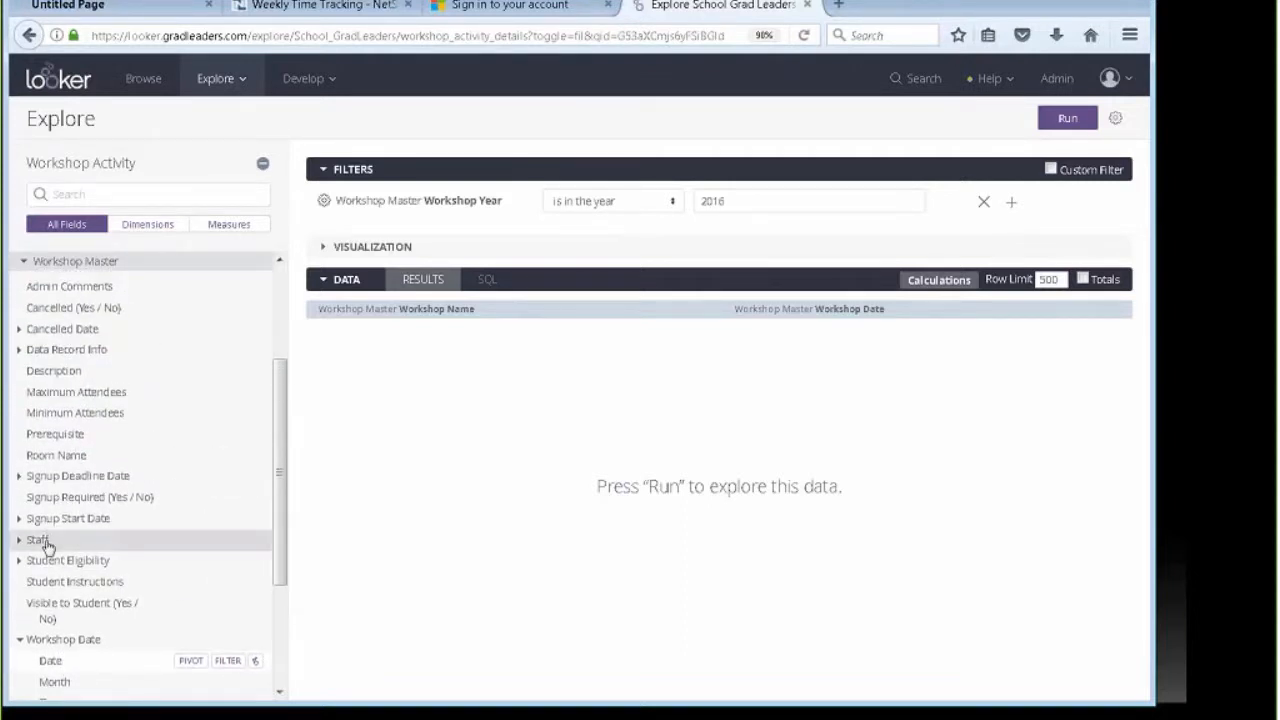
{"action": "left_click", "coordinate": [40, 540]}
{"action": "left_click", "coordinate": [74, 584]}
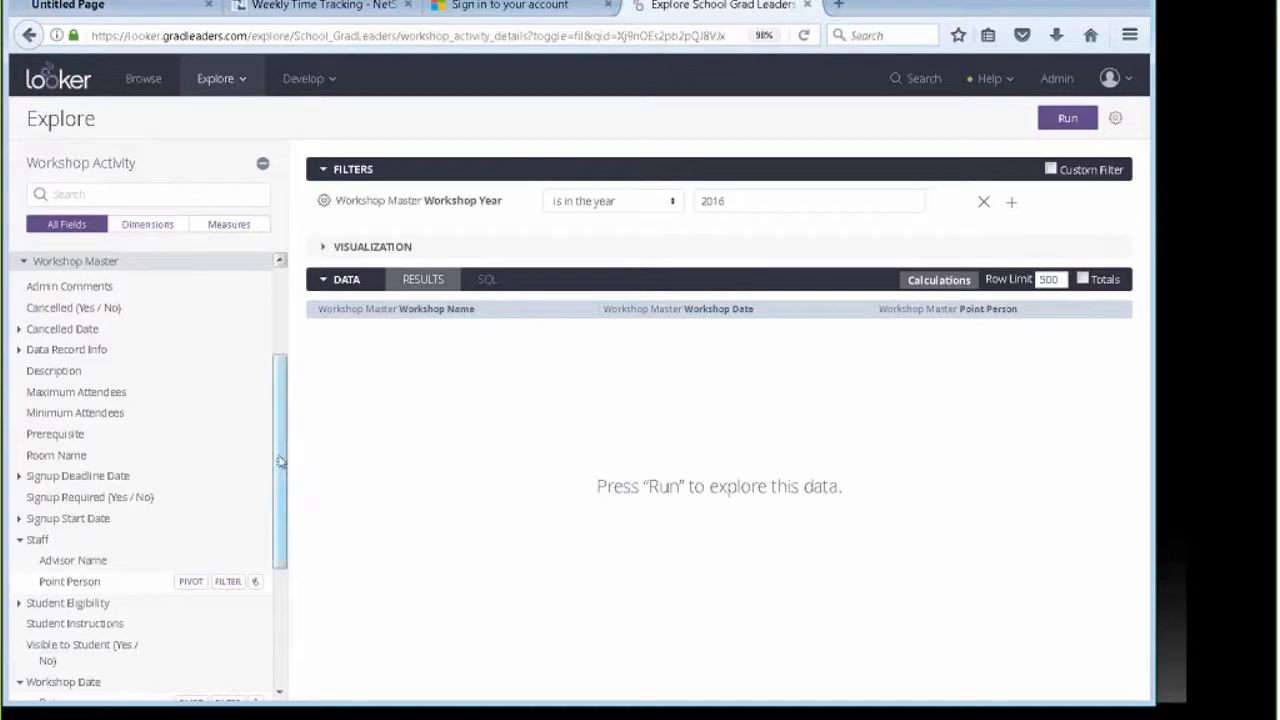
Add the Count Attended and Count No Shows measures from Workshop Activity Details to the query.
{"action": "scroll", "coordinate": [279, 437], "scroll_direction": "up", "scroll_amount": 1}
{"action": "scroll", "coordinate": [283, 430], "scroll_direction": "up", "scroll_amount": 2}
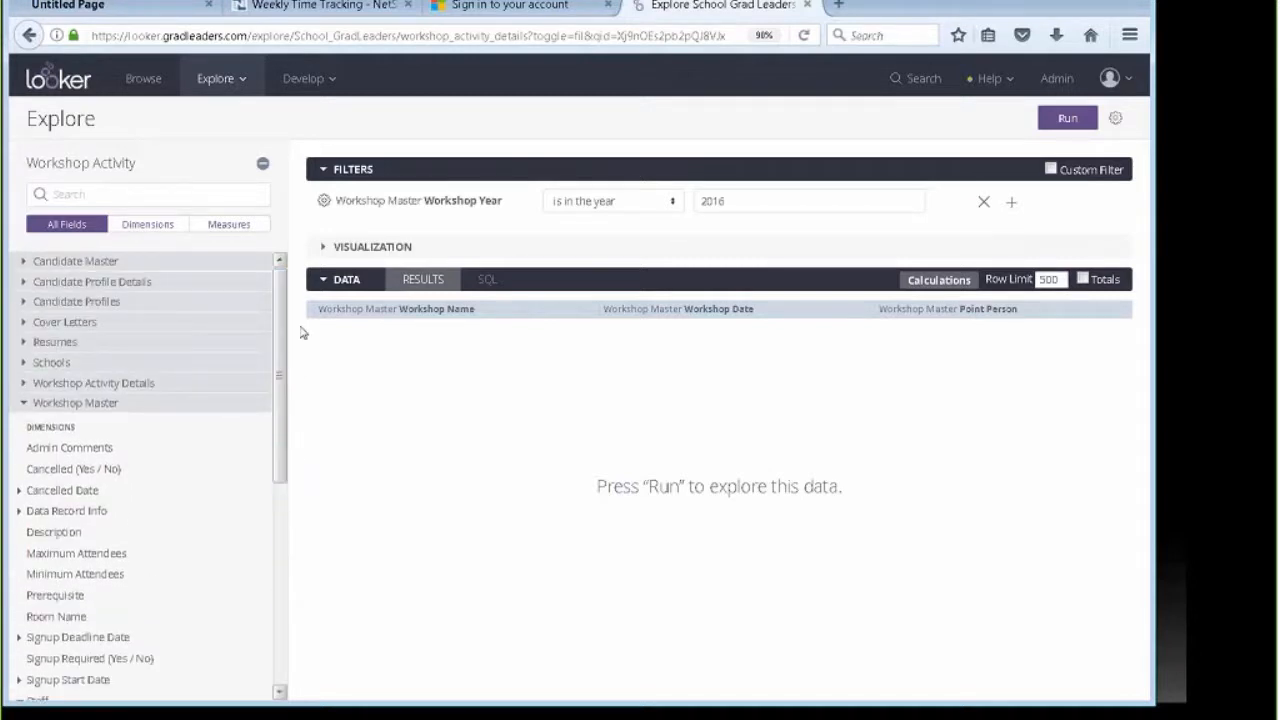
{"action": "left_click", "coordinate": [115, 386]}
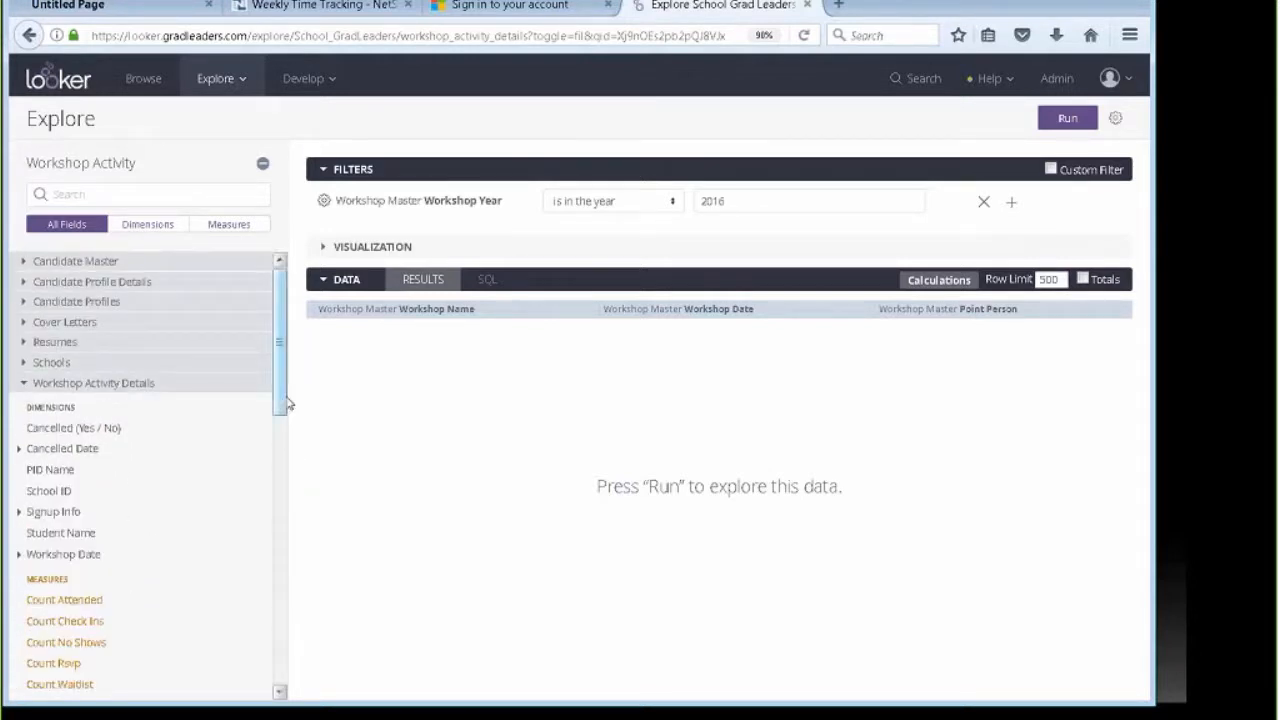
{"action": "scroll", "coordinate": [283, 418], "scroll_direction": "down", "scroll_amount": 1}
{"action": "scroll", "coordinate": [283, 418], "scroll_direction": "down", "scroll_amount": 5}
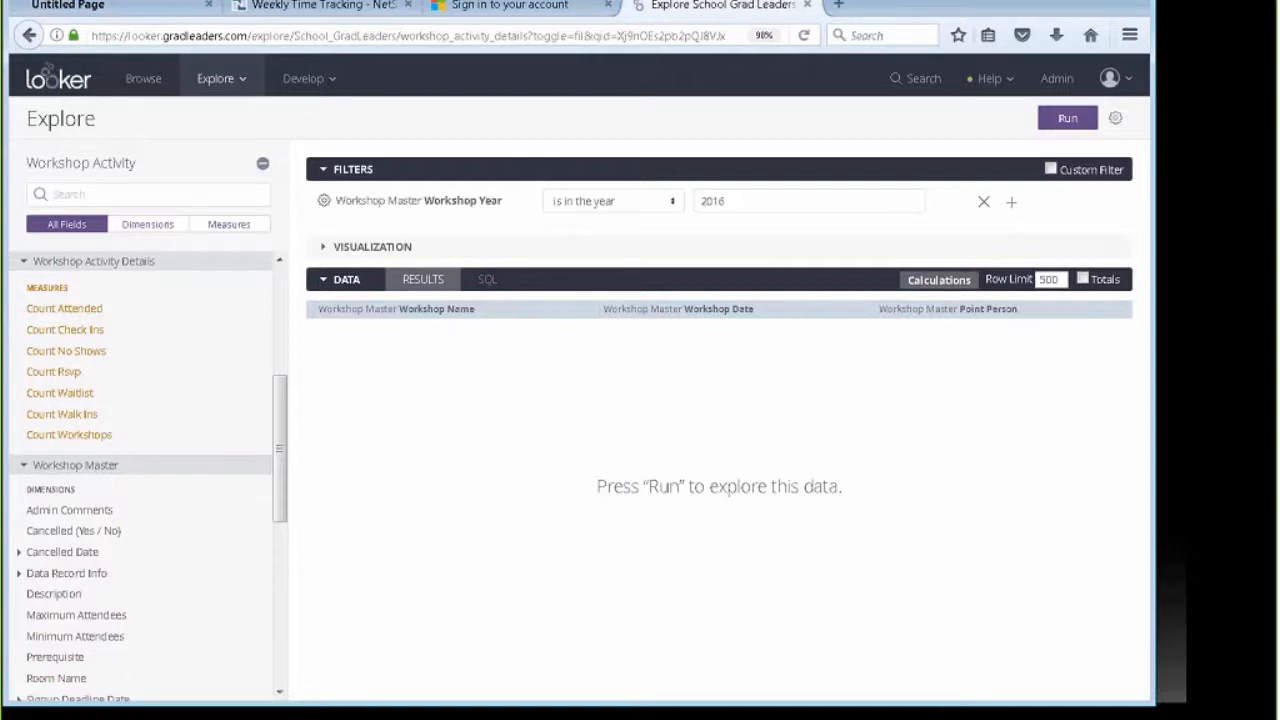
{"action": "left_click_drag", "start_coordinate": [282, 466], "coordinate": [286, 406]}
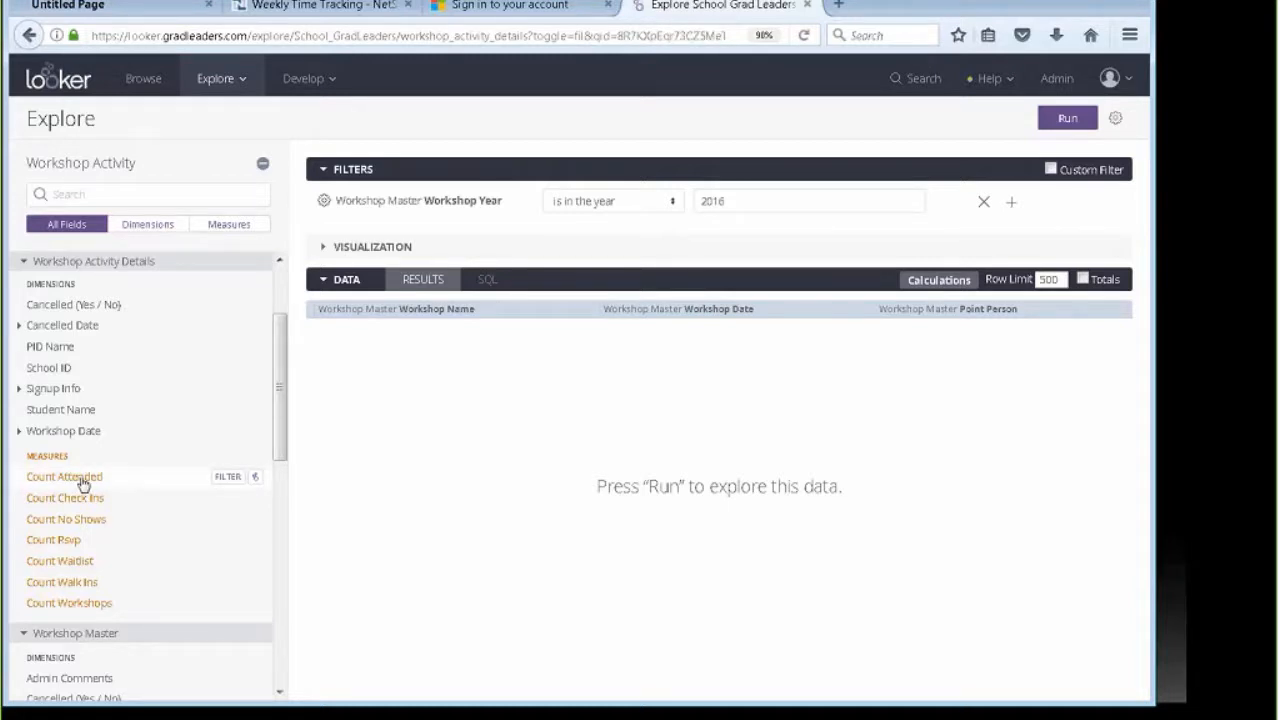
{"action": "left_click", "coordinate": [83, 485]}
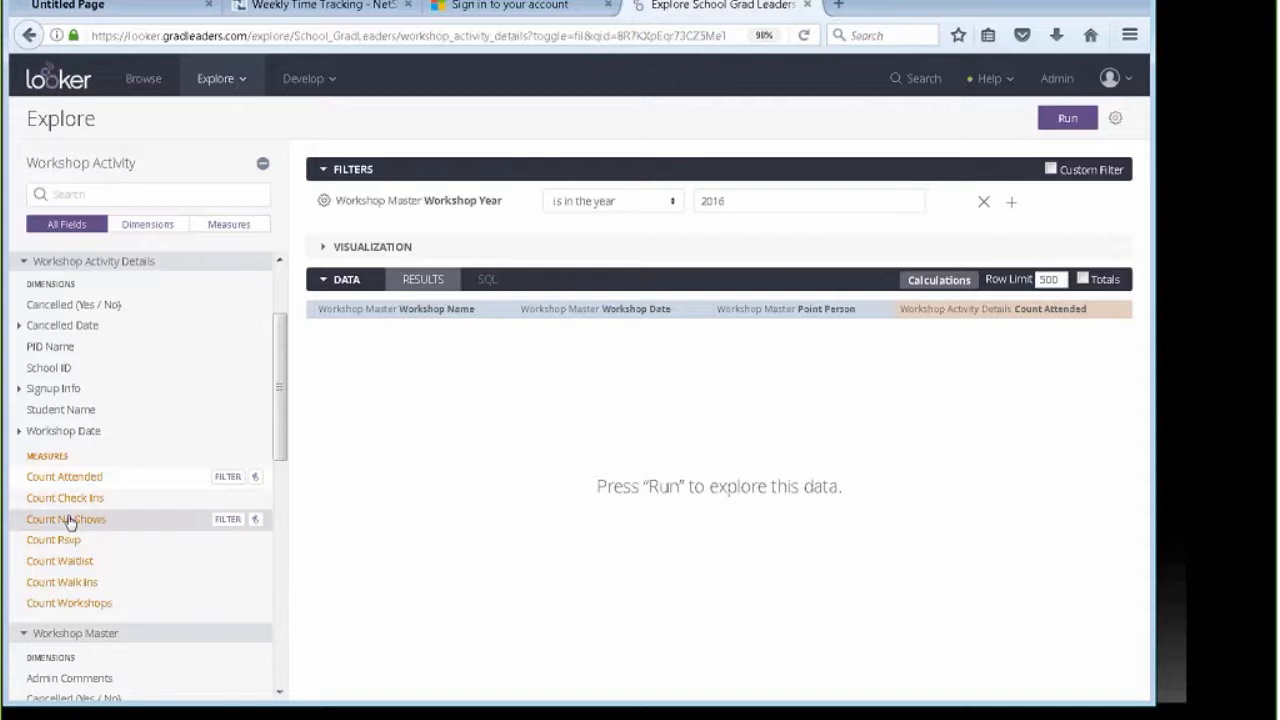
{"action": "left_click", "coordinate": [68, 522]}
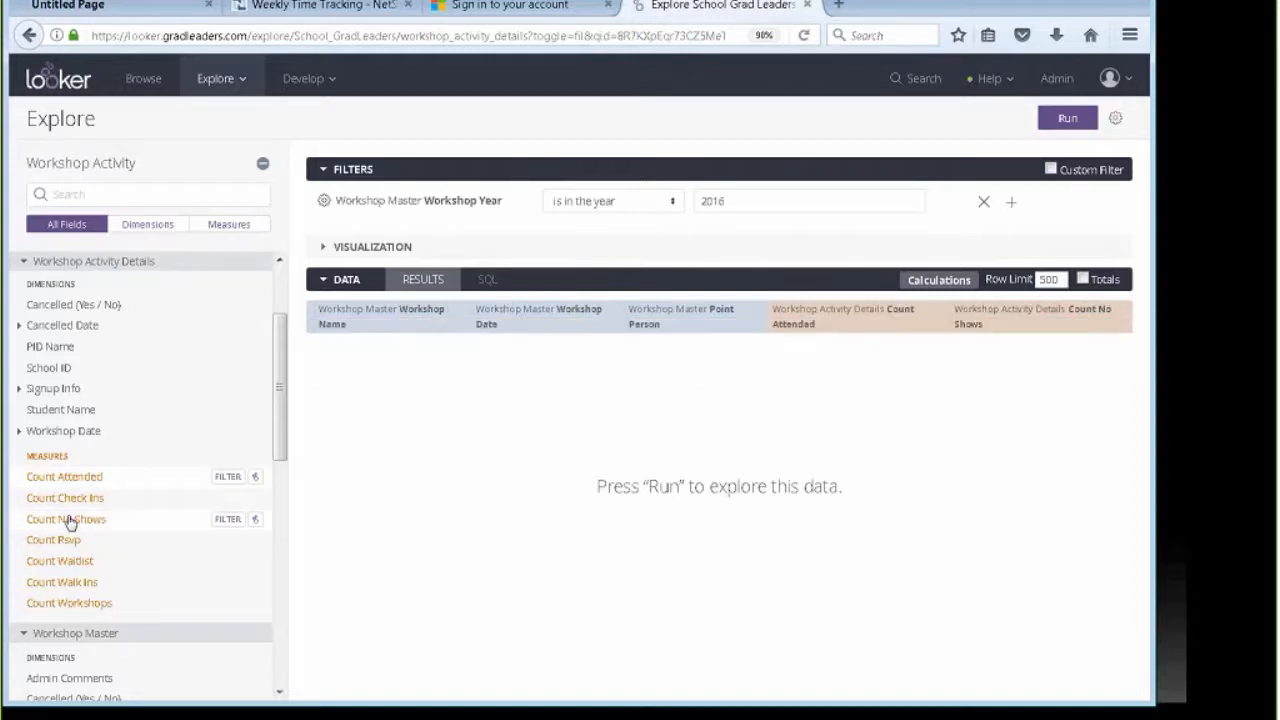
Run the query and look through the attendance and no-show counts listed for each workshop.
{"action": "left_click", "coordinate": [1066, 118]}
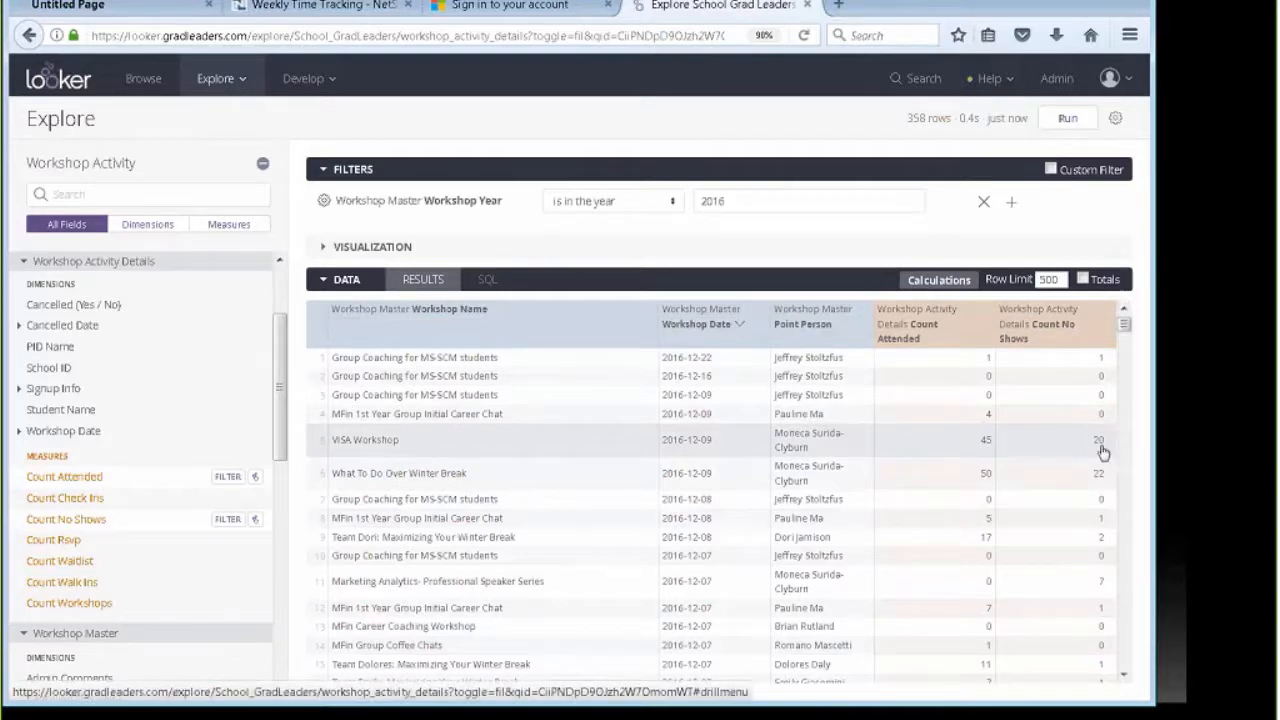
{"action": "scroll", "coordinate": [1055, 528], "scroll_direction": "down", "scroll_amount": 1}
{"action": "scroll", "coordinate": [1053, 530], "scroll_direction": "down", "scroll_amount": 2}
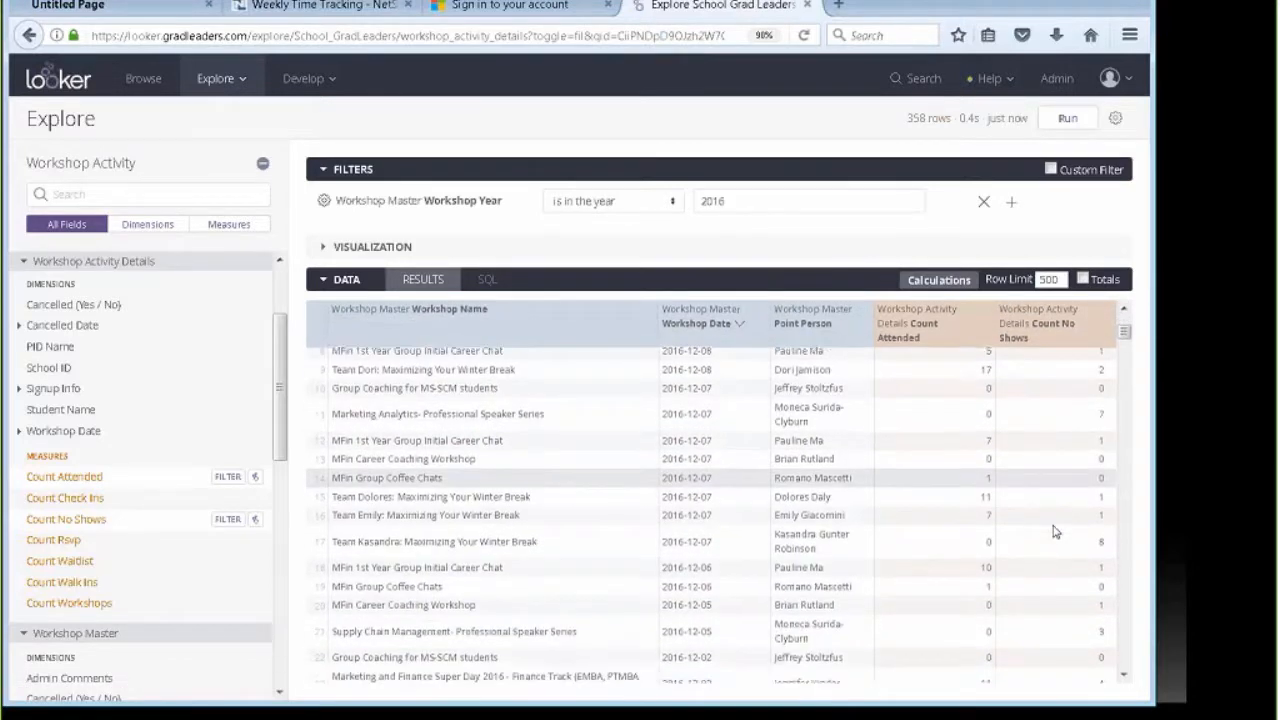
{"action": "scroll", "coordinate": [1045, 515], "scroll_direction": "up", "scroll_amount": 4}
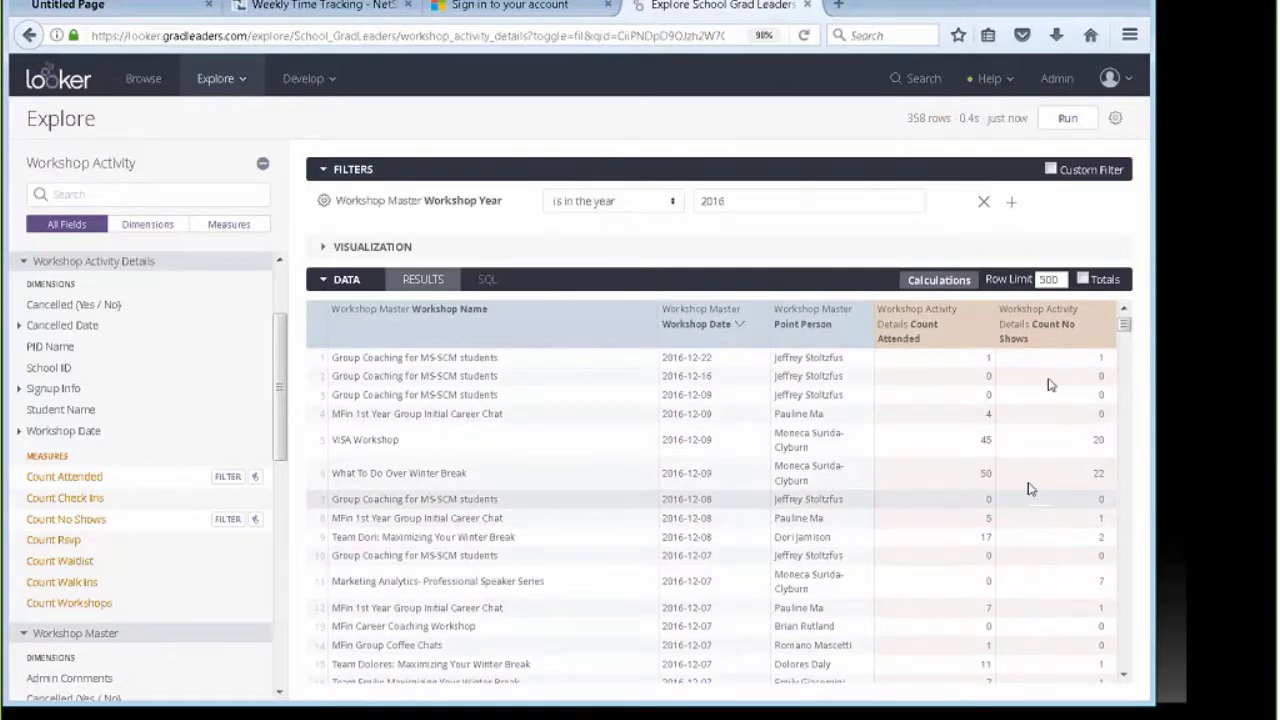
View the download options for the query results, and close them without downloading.
{"action": "left_click", "coordinate": [1116, 120]}
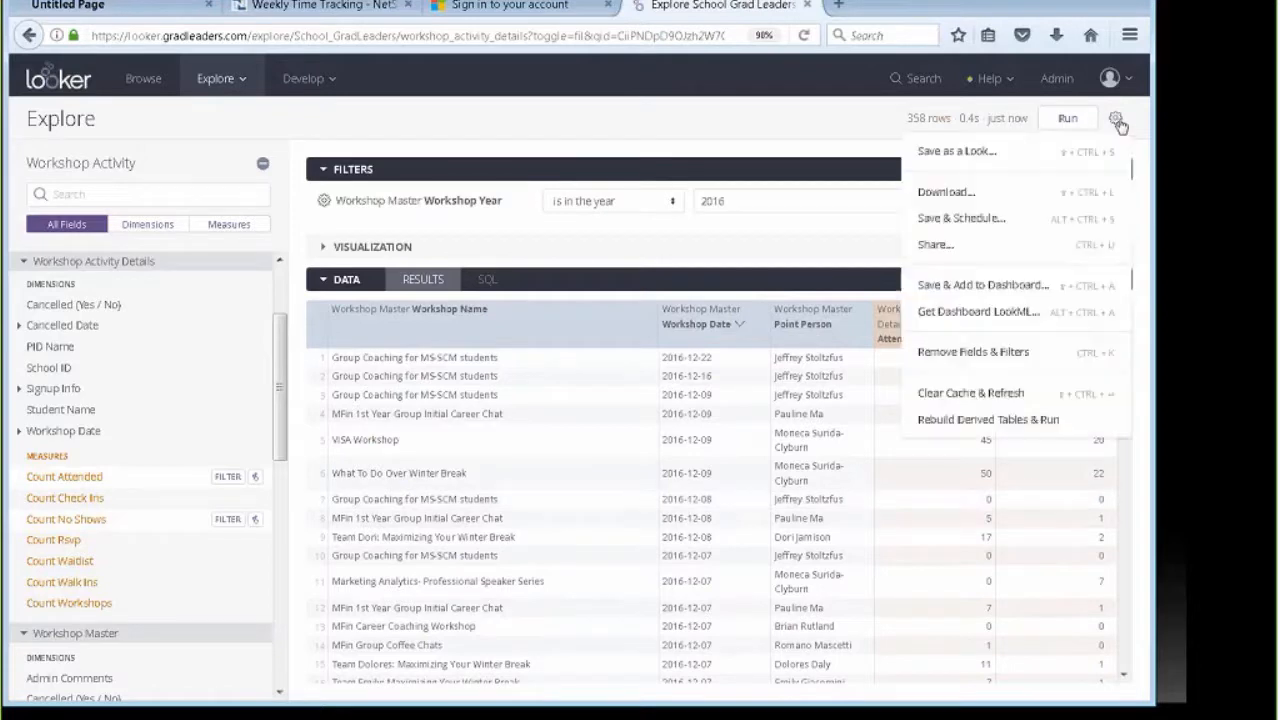
{"action": "left_click", "coordinate": [954, 196]}
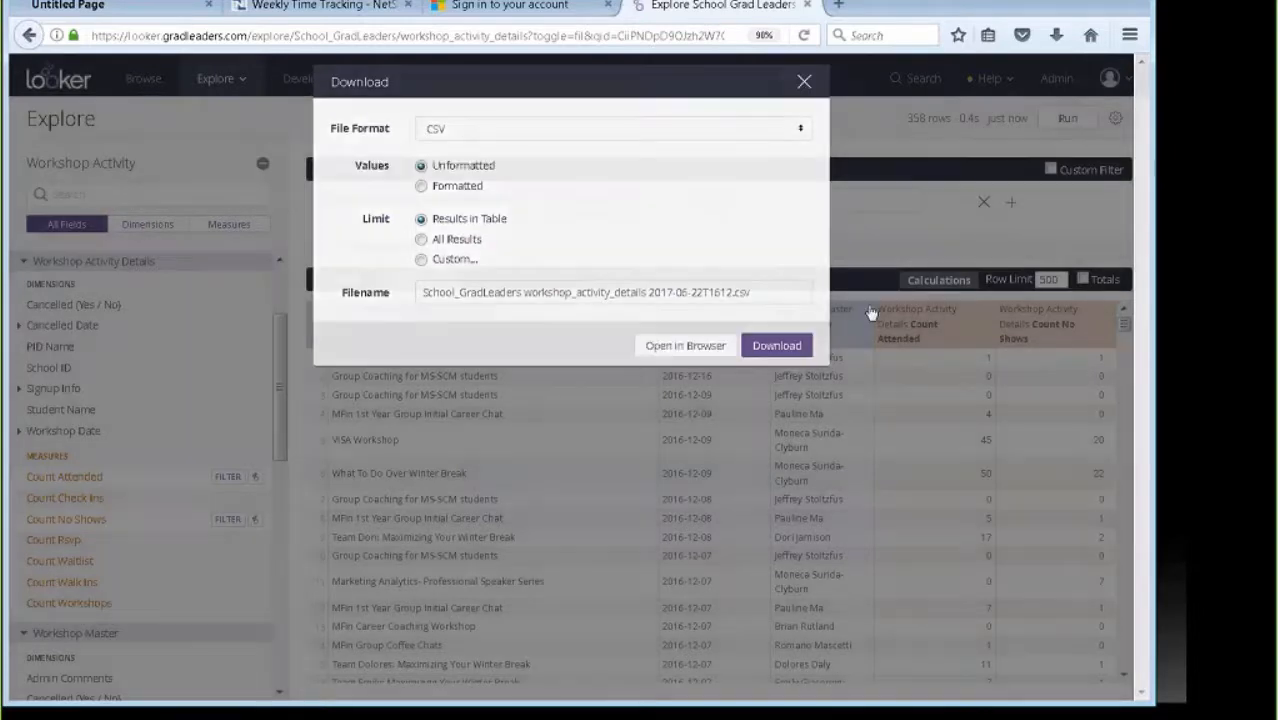
{"action": "left_click", "coordinate": [805, 89]}
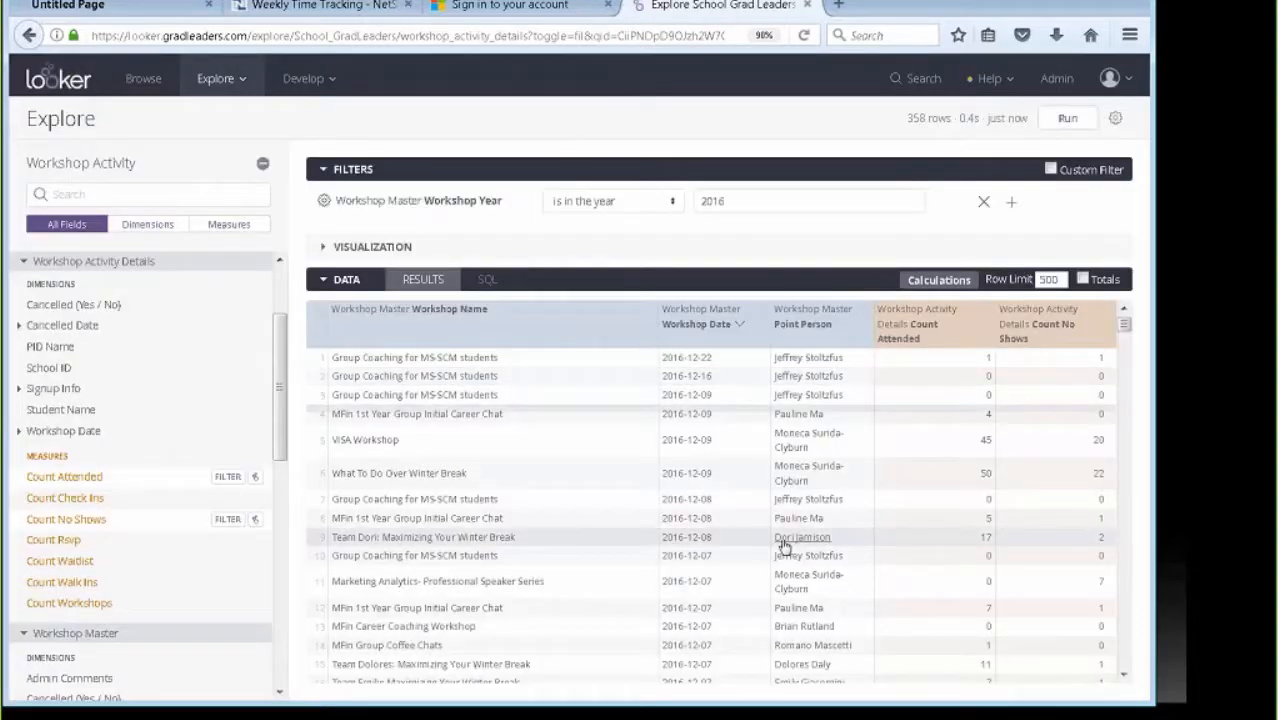
Drill into the no-show count of the VISA Workshop on 2016-12-09 to view the student details, and close them.
{"action": "scroll", "coordinate": [780, 560], "scroll_direction": "down", "scroll_amount": 2}
{"action": "scroll", "coordinate": [780, 545], "scroll_direction": "up", "scroll_amount": 2}
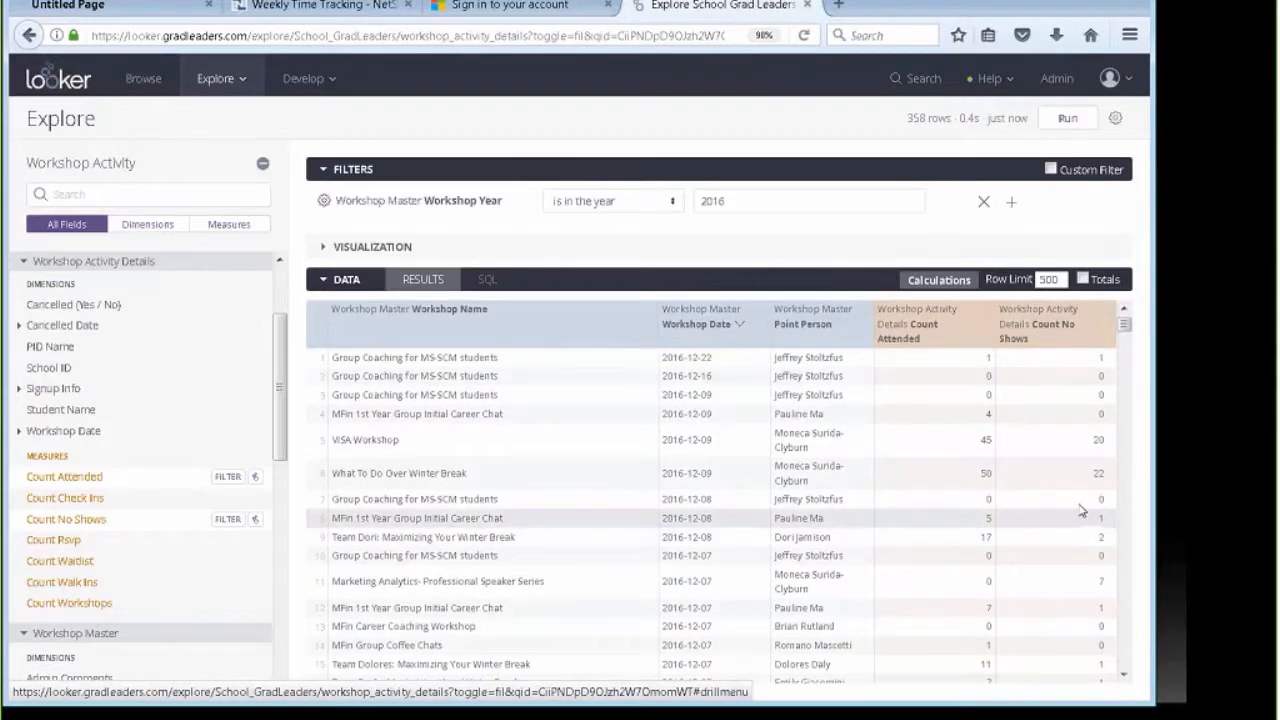
{"action": "left_click", "coordinate": [1098, 445]}
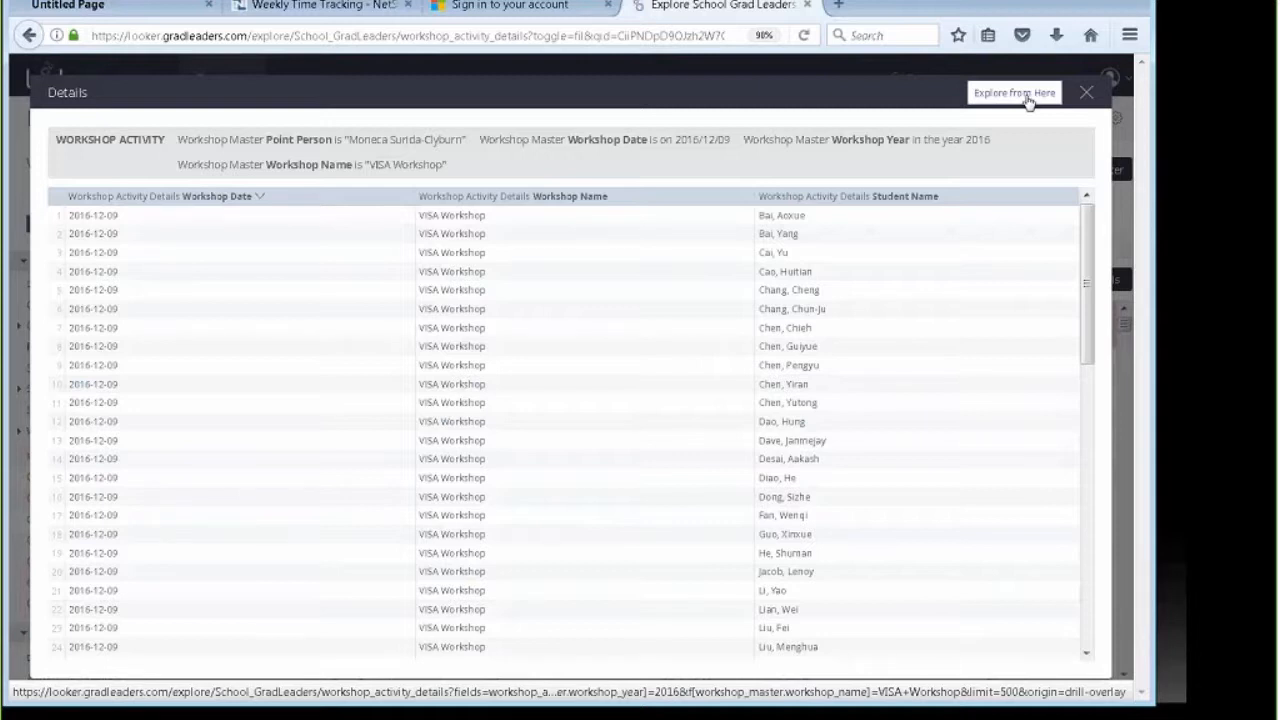
{"action": "left_click", "coordinate": [1086, 92]}
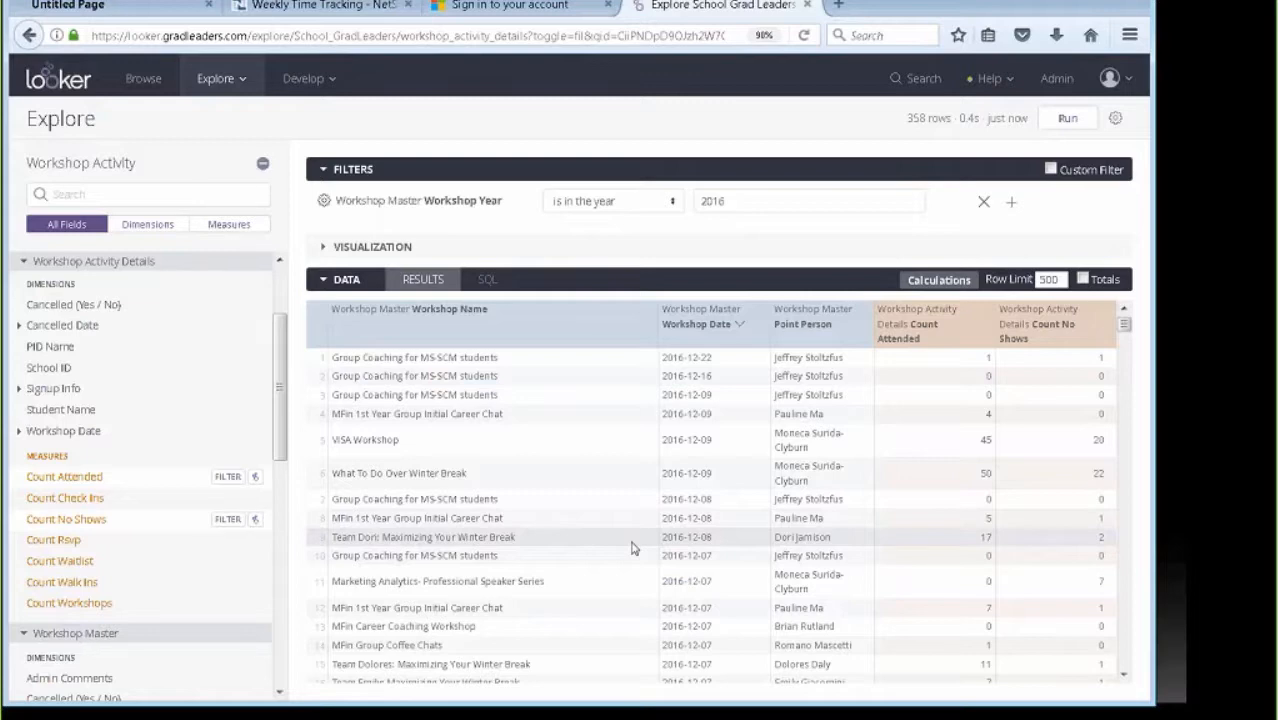
Remove the Count Attended and Count No Shows columns from the results.
{"action": "left_click", "coordinate": [984, 310]}
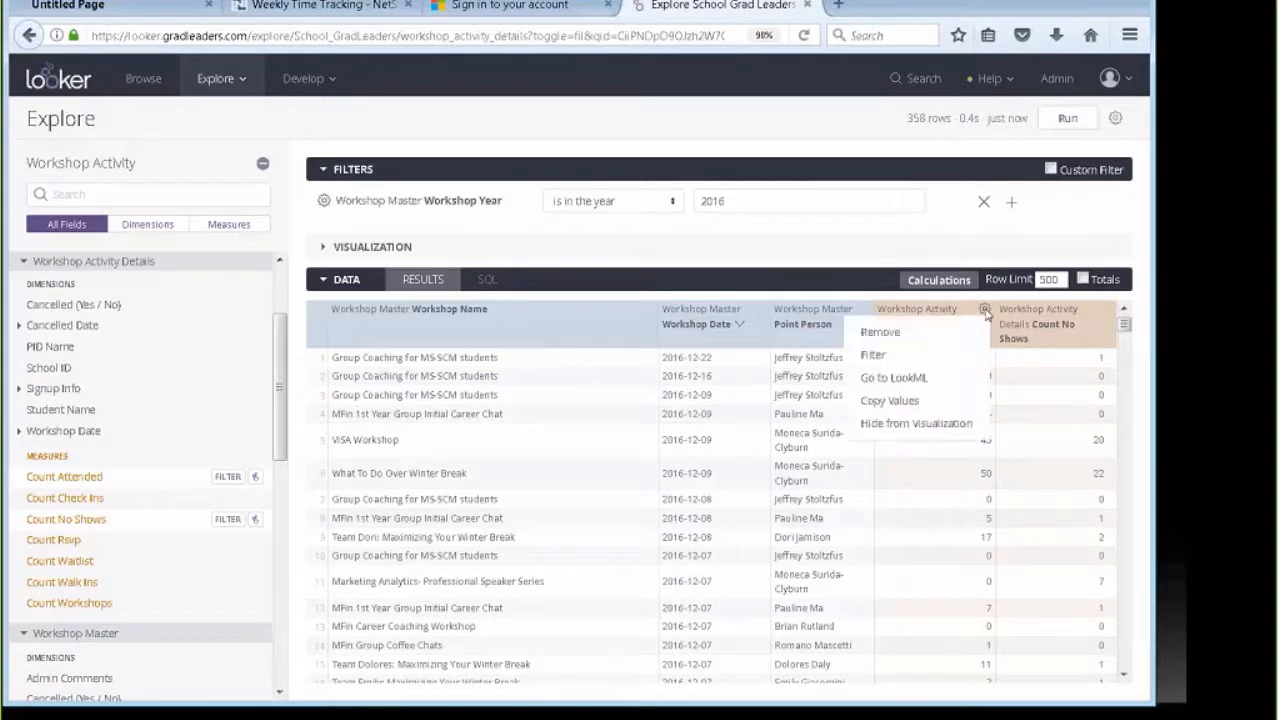
{"action": "left_click", "coordinate": [895, 336]}
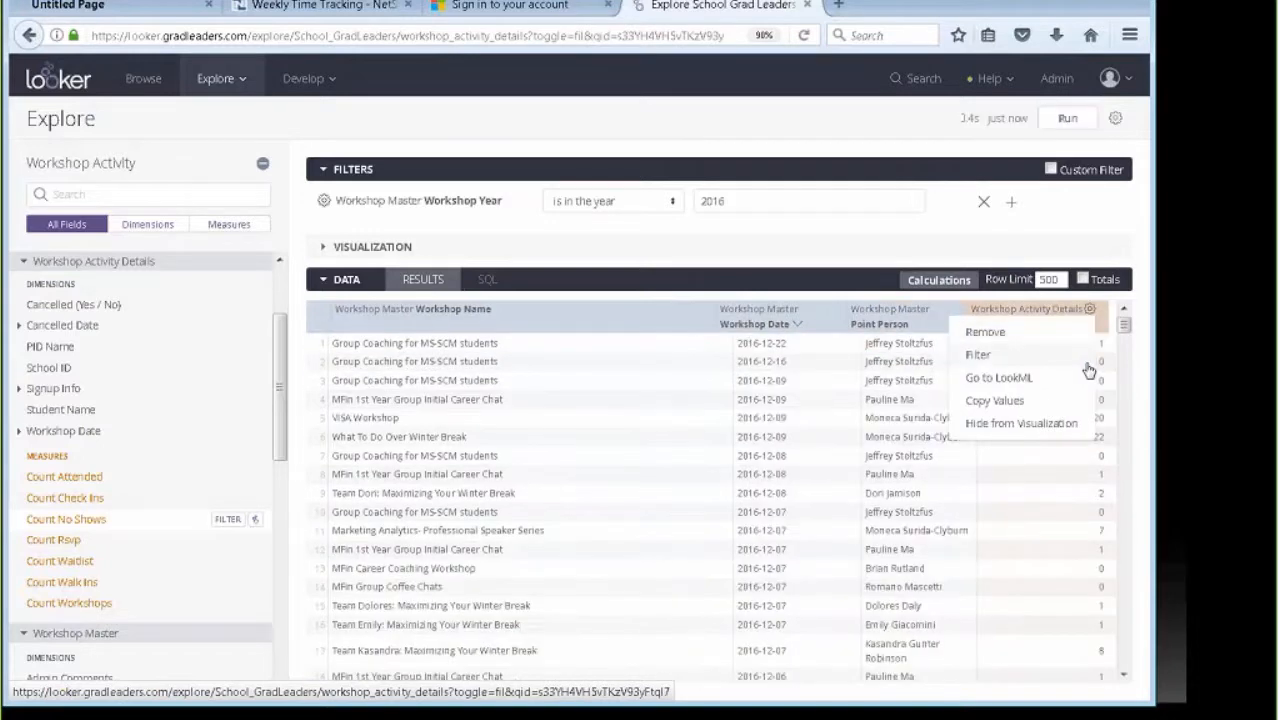
{"action": "left_click", "coordinate": [1097, 311]}
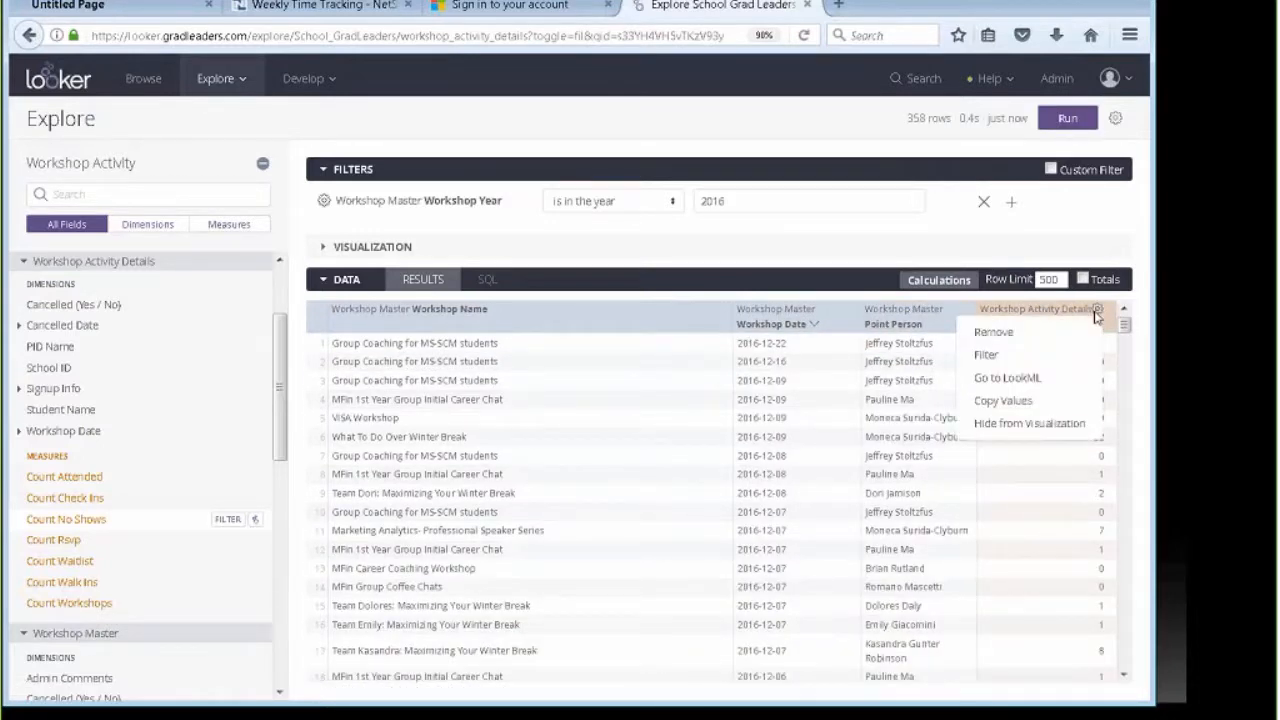
{"action": "left_click", "coordinate": [1000, 336]}
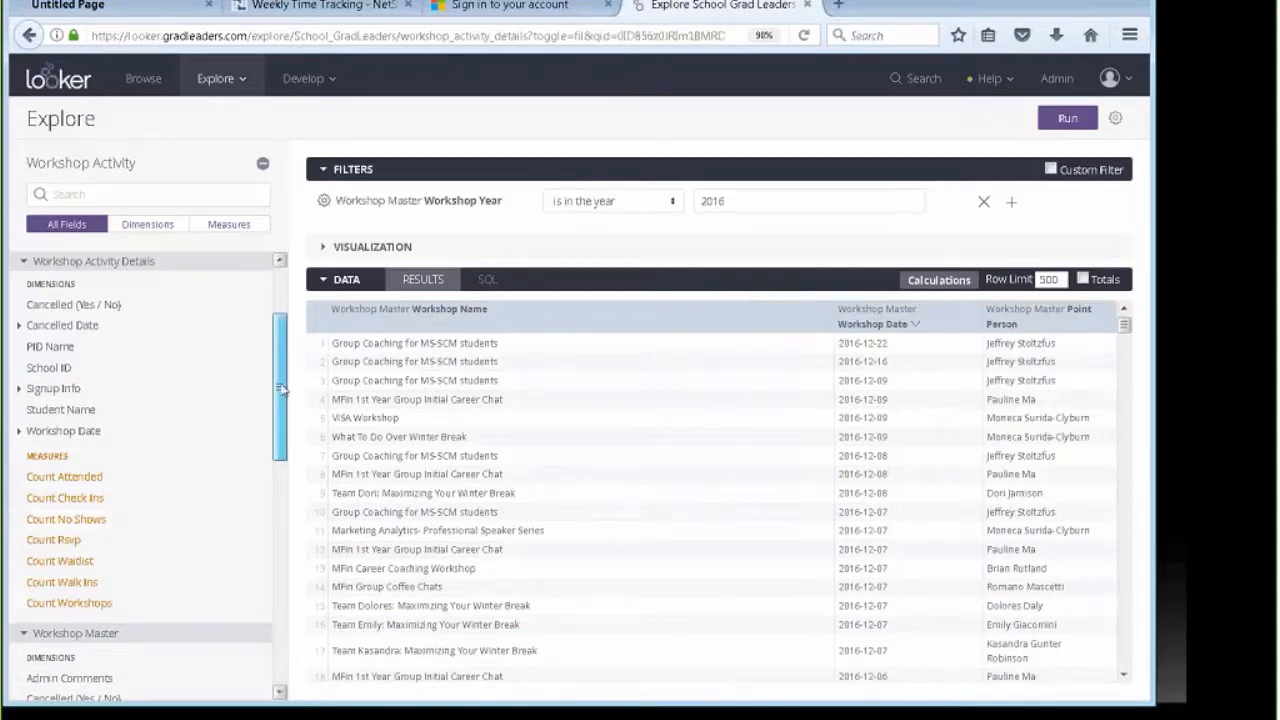
Add Student Name from Workshop Activity Details and Degree Program and Gender from Candidate Master, and rerun the query.
{"action": "scroll", "coordinate": [282, 390], "scroll_direction": "up", "scroll_amount": 2}
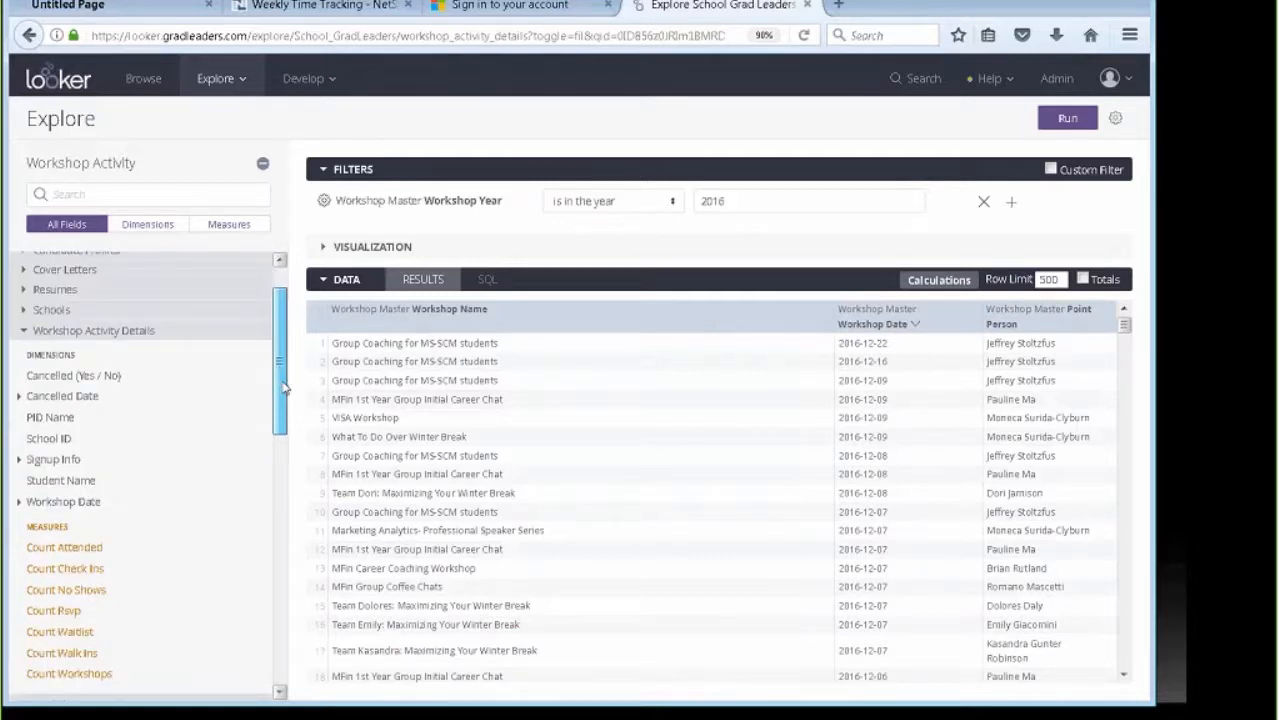
{"action": "left_click", "coordinate": [62, 481]}
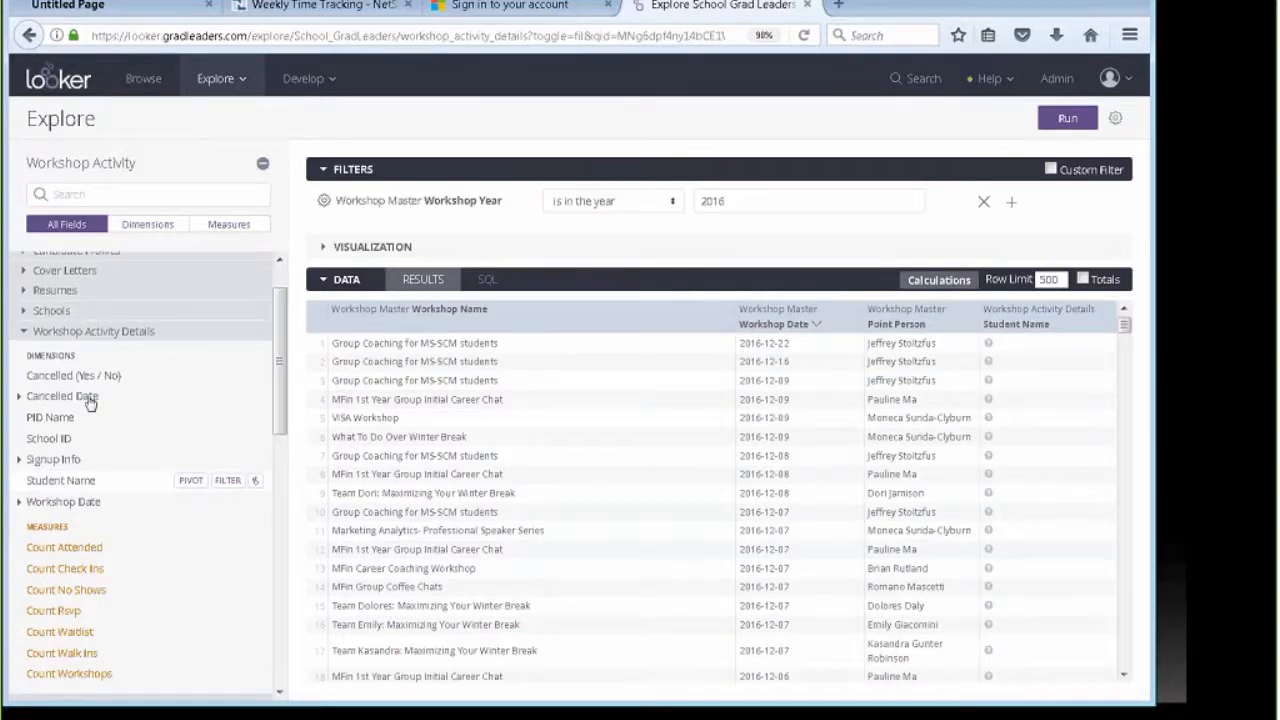
{"action": "scroll", "coordinate": [90, 400], "scroll_direction": "up", "scroll_amount": 2}
{"action": "left_click", "coordinate": [90, 262]}
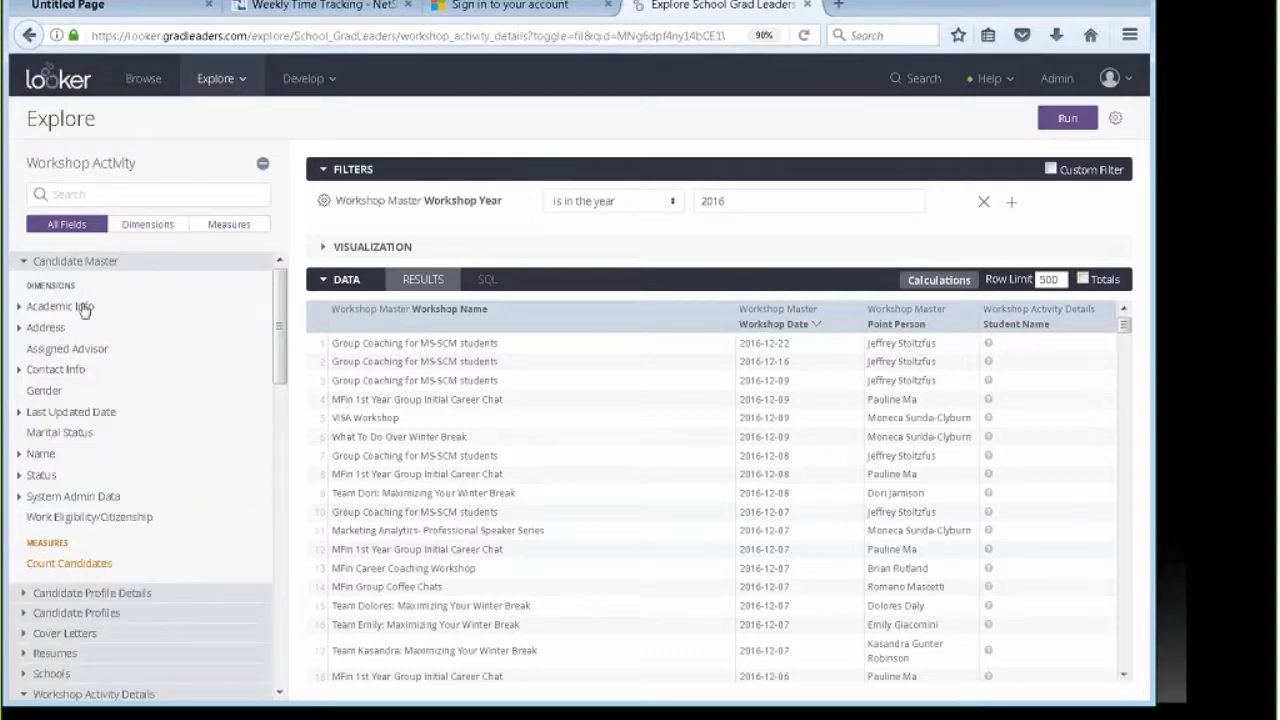
{"action": "left_click", "coordinate": [80, 306]}
{"action": "left_click", "coordinate": [112, 392]}
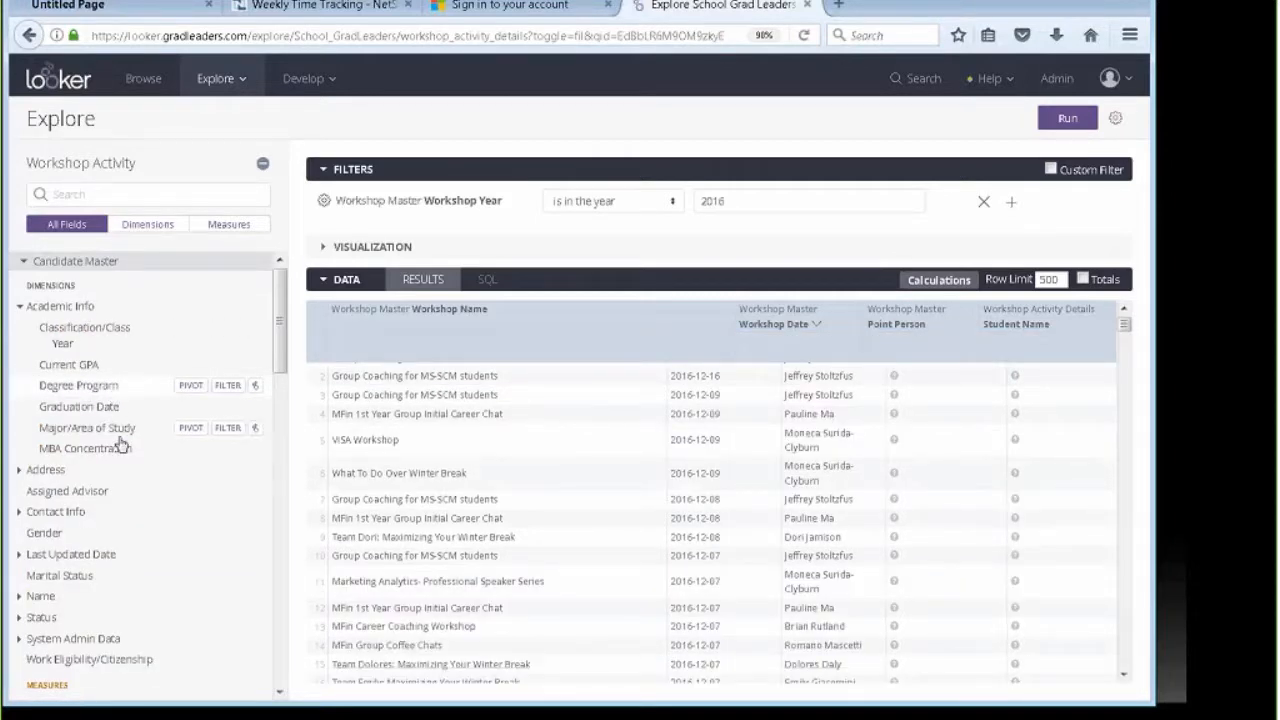
{"action": "left_click", "coordinate": [55, 535]}
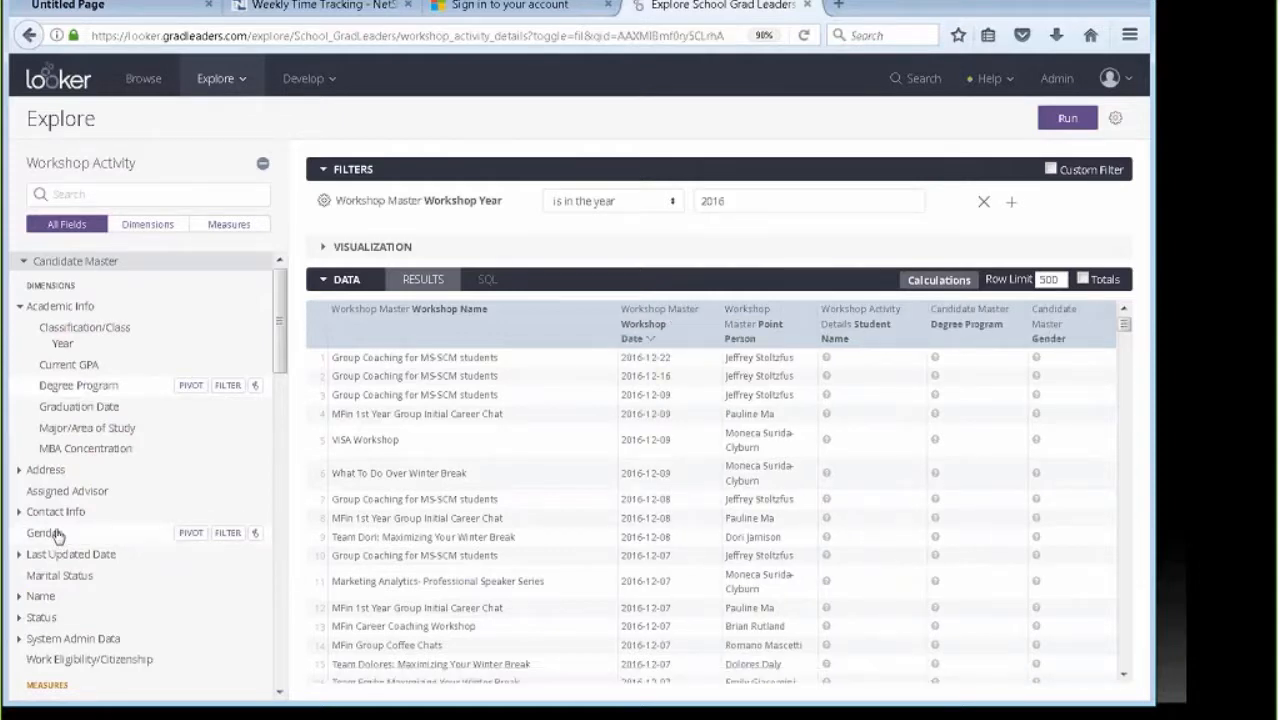
{"action": "left_click", "coordinate": [1068, 118]}
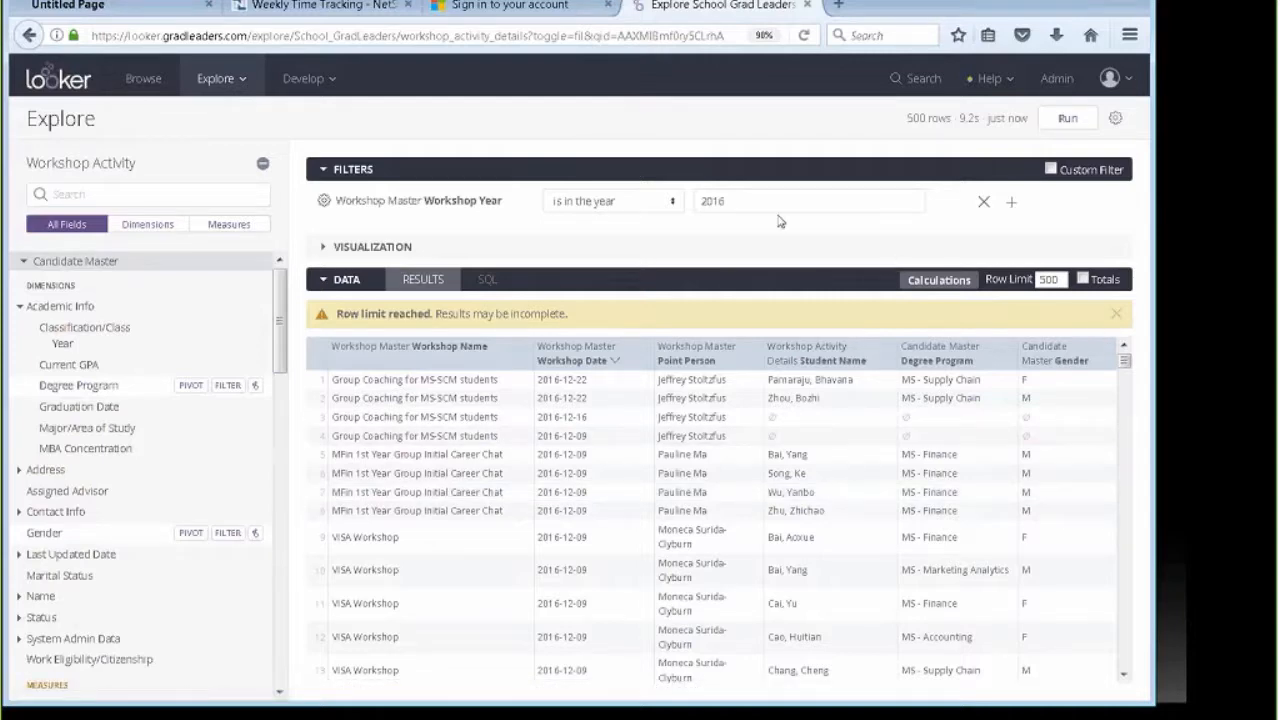
Open the School Gradleaders Jobs explore and add the Application Month dimension from Job Applicants.
{"action": "left_click", "coordinate": [220, 80]}
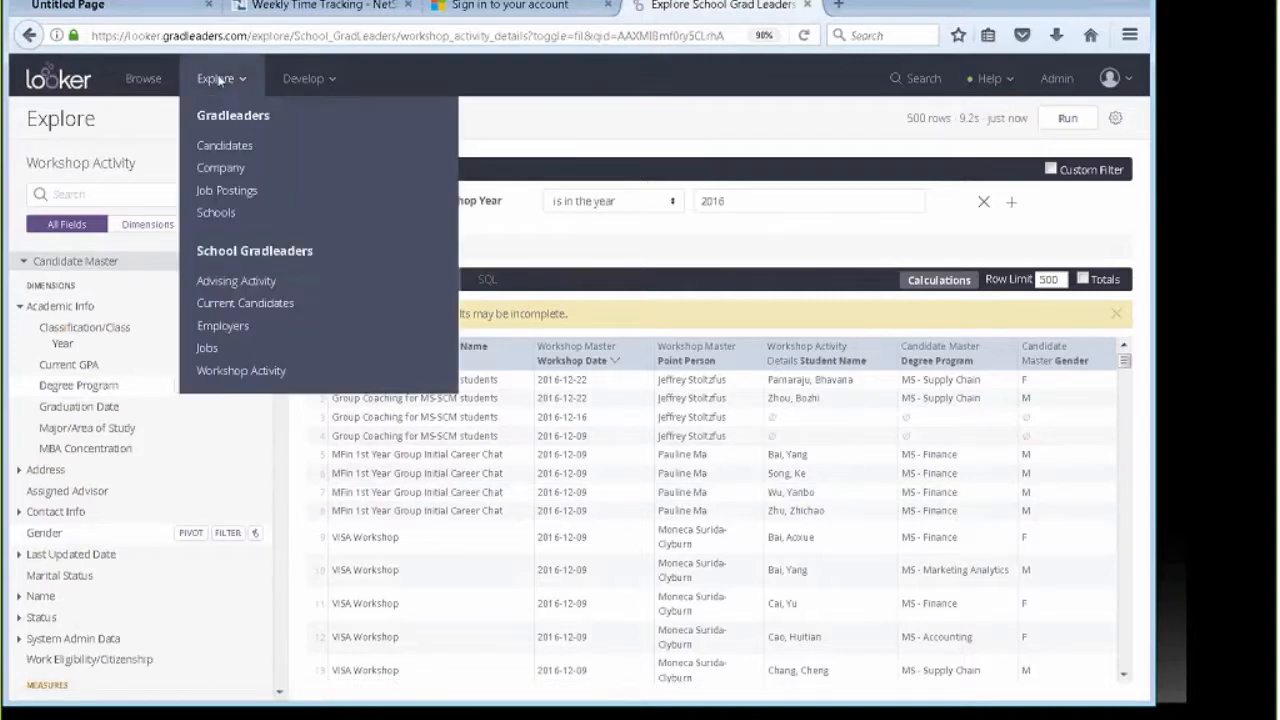
{"action": "left_click", "coordinate": [221, 355]}
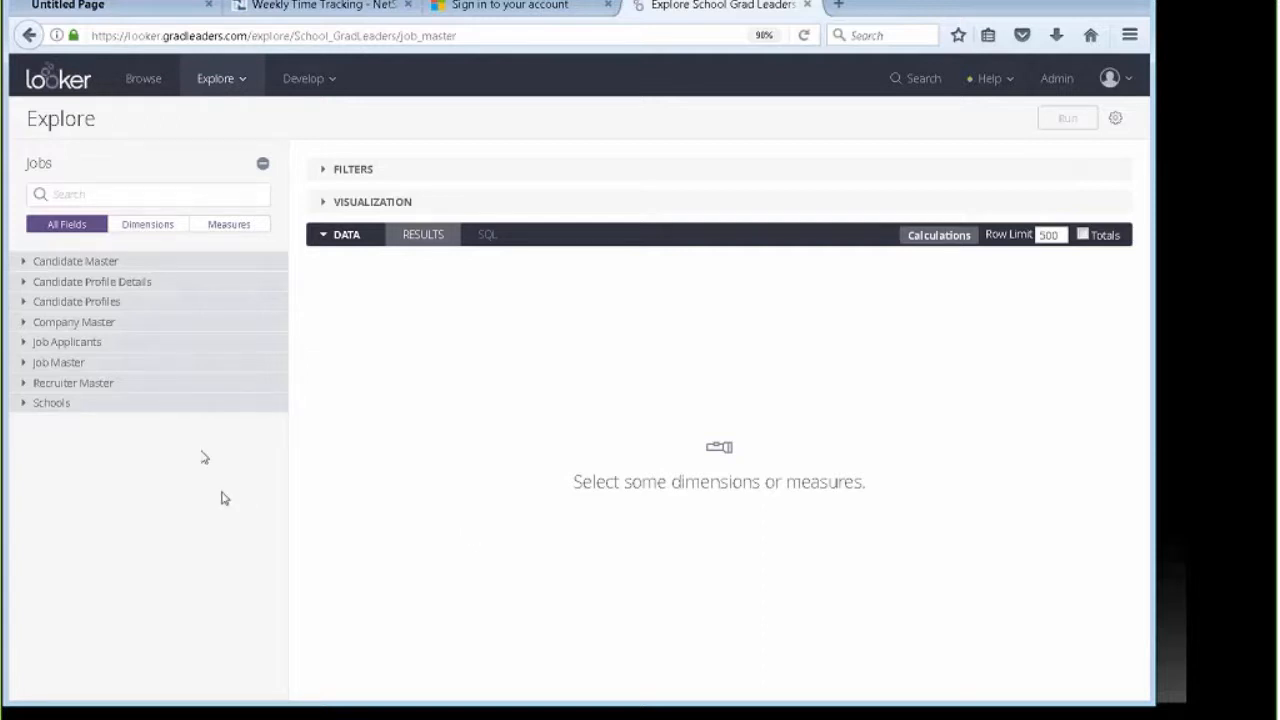
{"action": "left_click", "coordinate": [80, 350]}
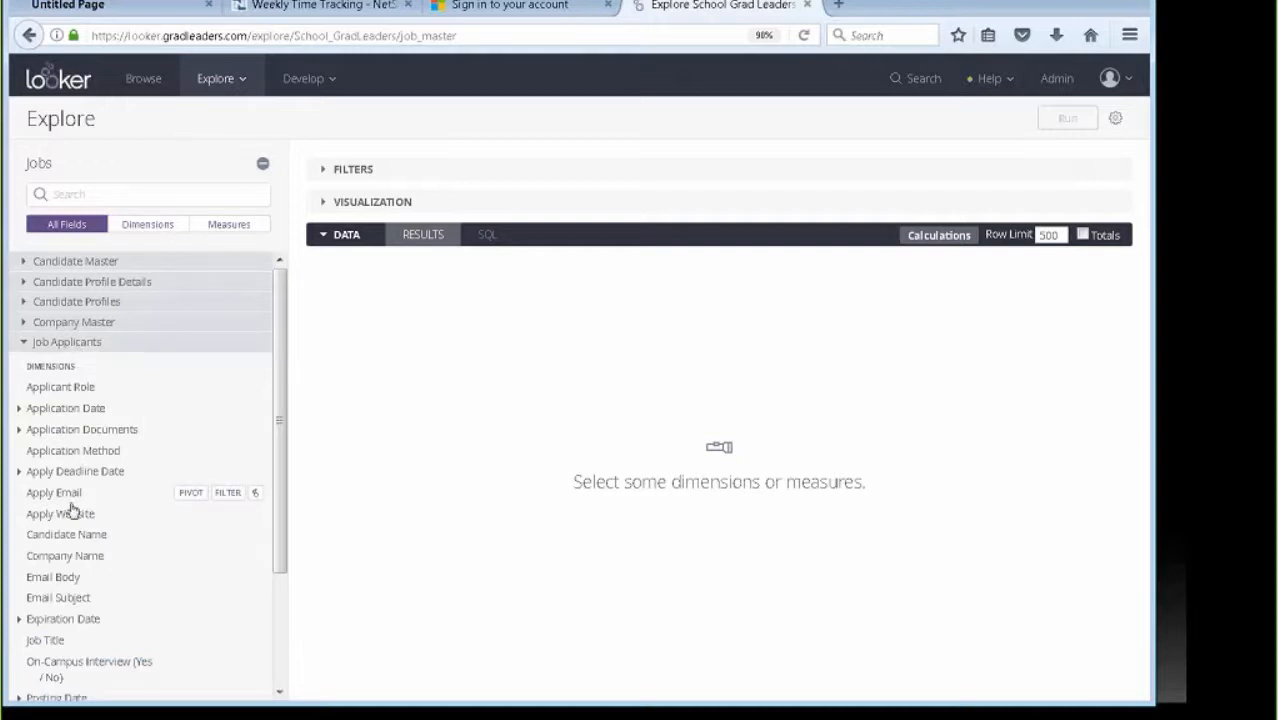
{"action": "left_click", "coordinate": [86, 410]}
{"action": "left_click", "coordinate": [58, 452]}
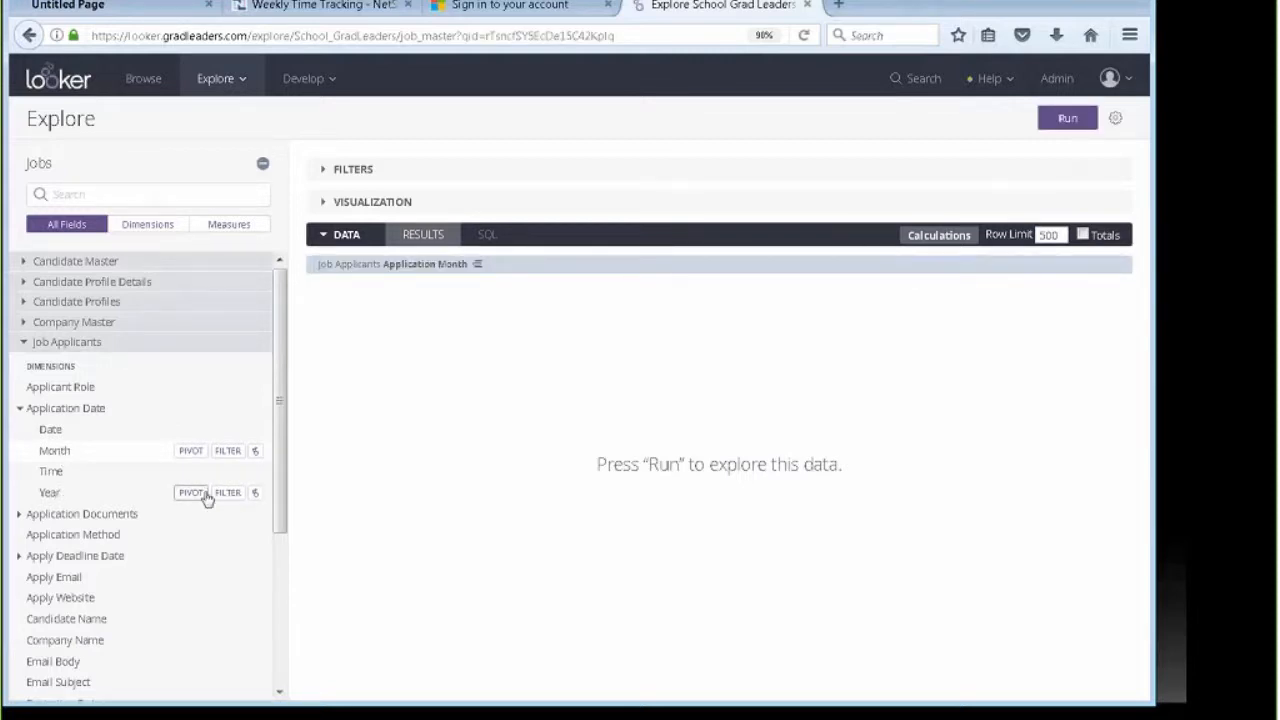
Add a Job Applicants Application Year filter set to "is in the year" 2016.
{"action": "left_click", "coordinate": [226, 494]}
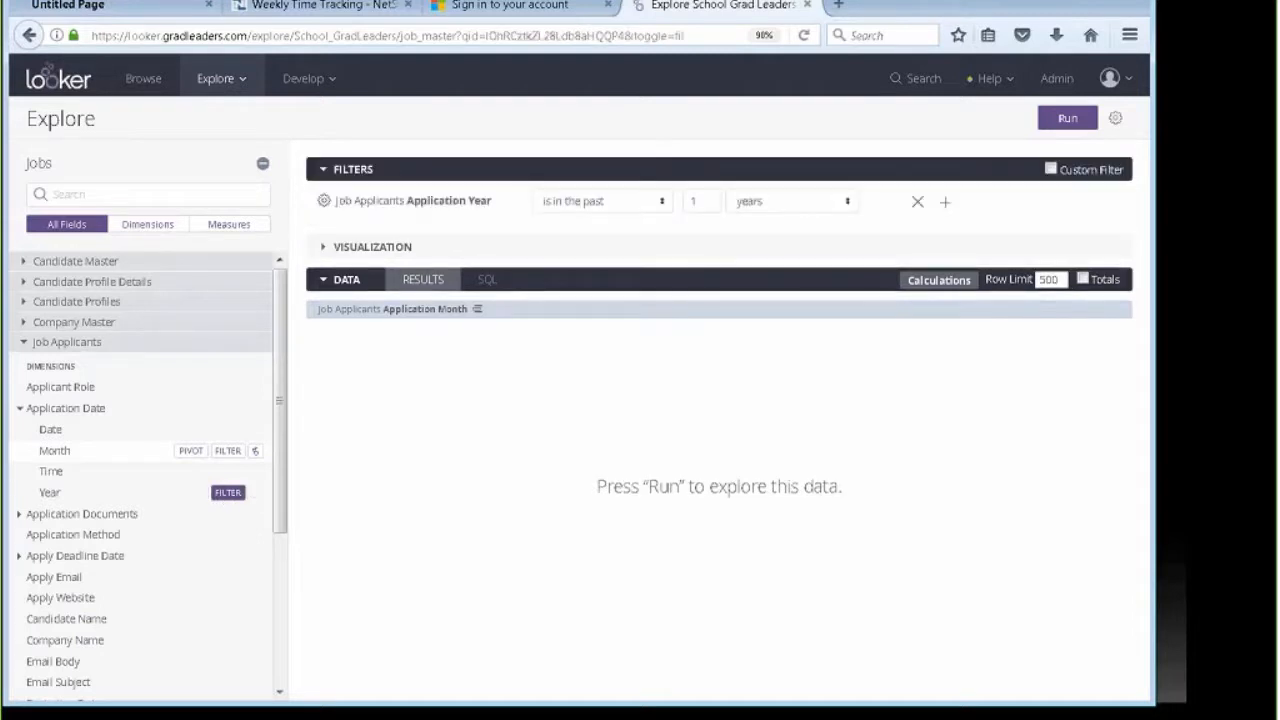
{"action": "left_click", "coordinate": [659, 208]}
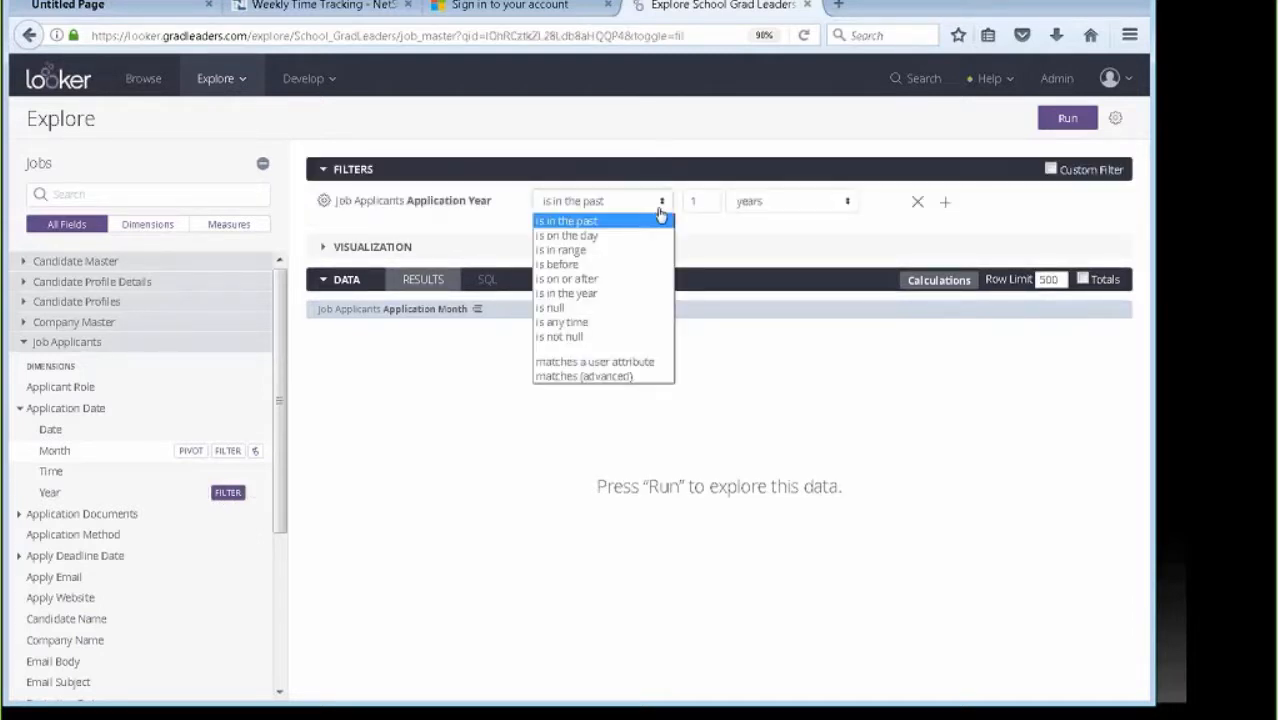
{"action": "left_click", "coordinate": [644, 294]}
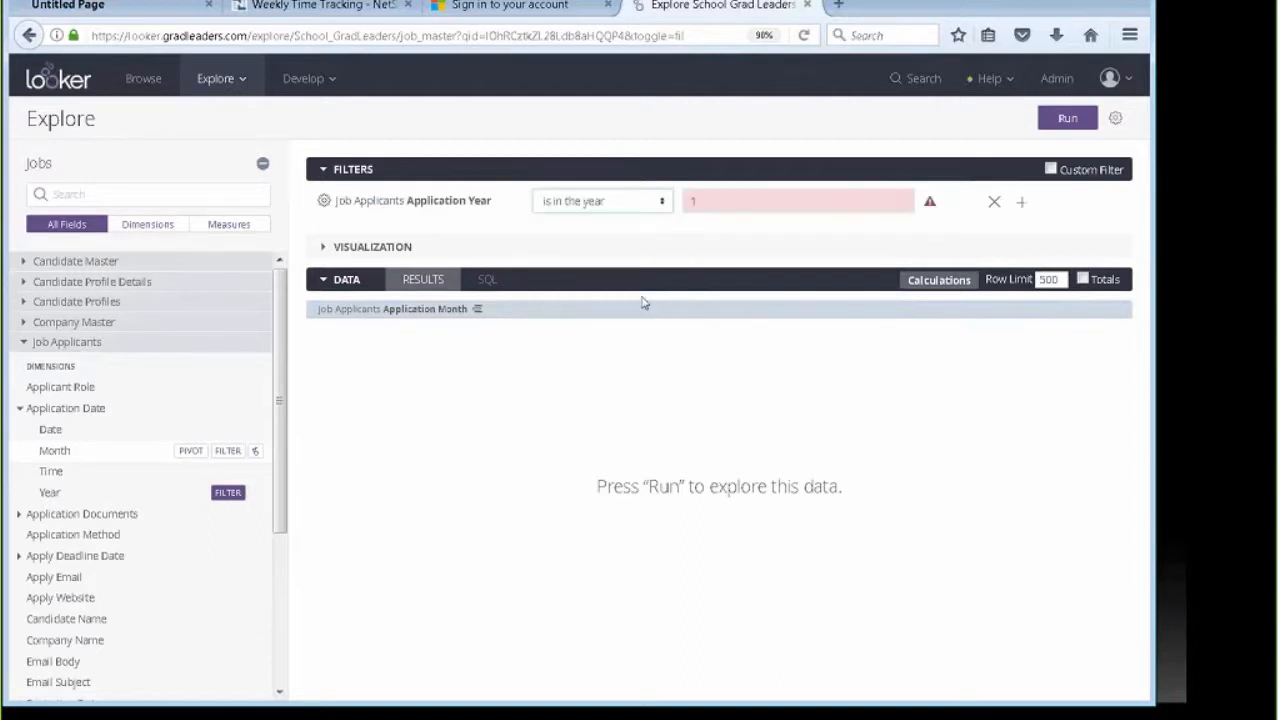
{"action": "left_click", "coordinate": [695, 200]}
{"action": "type", "text": "2"}
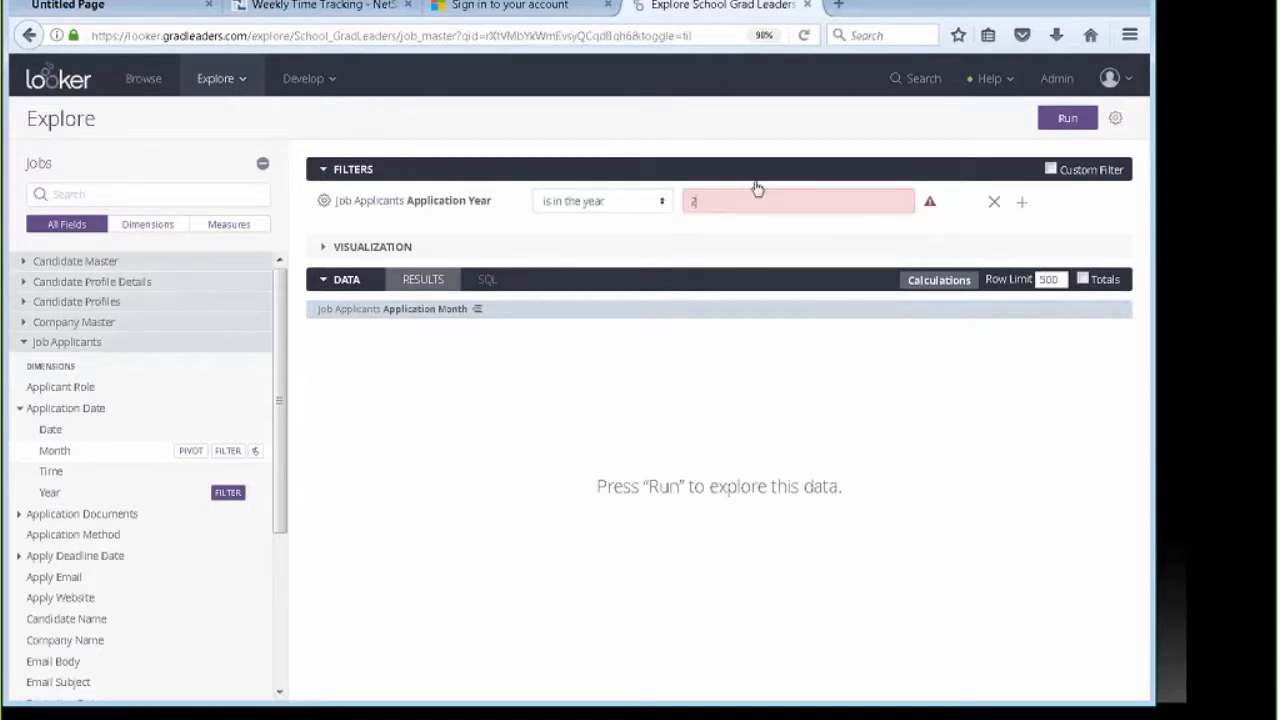
{"action": "type", "text": "016"}
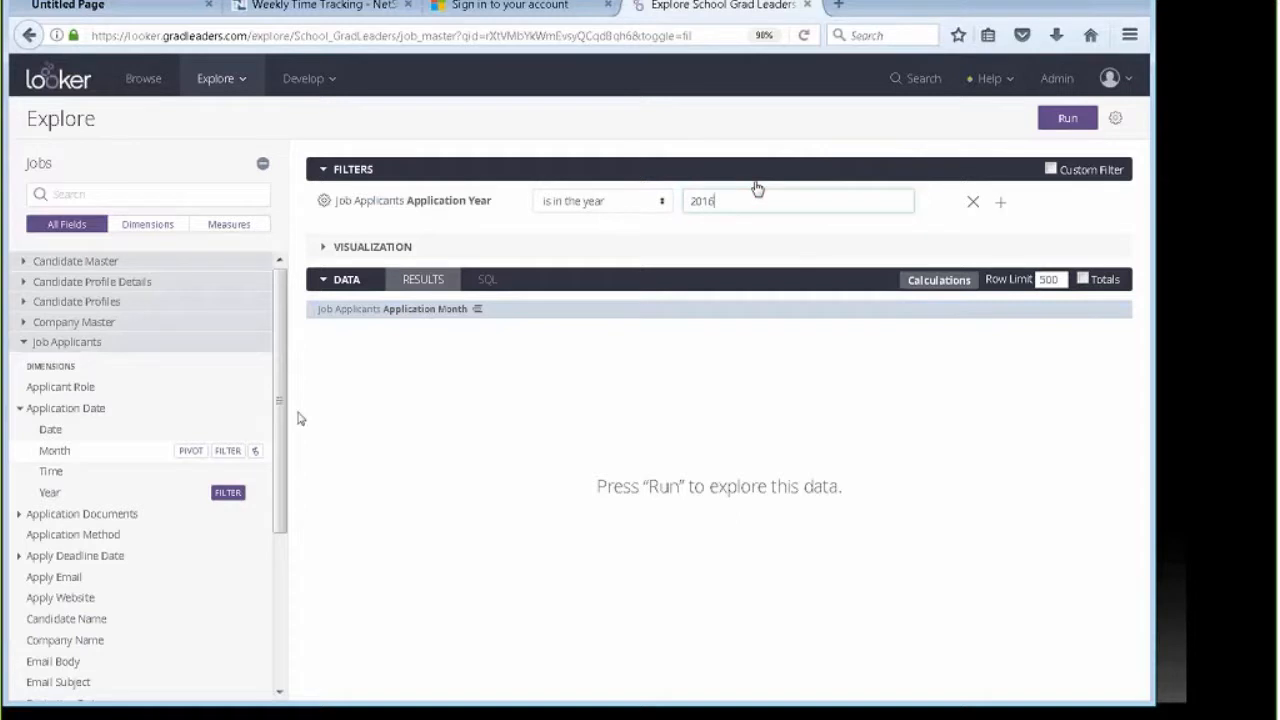
Add the Count Applications measure from Job Applicants and run the query.
{"action": "left_click_drag", "start_coordinate": [285, 478], "coordinate": [282, 574]}
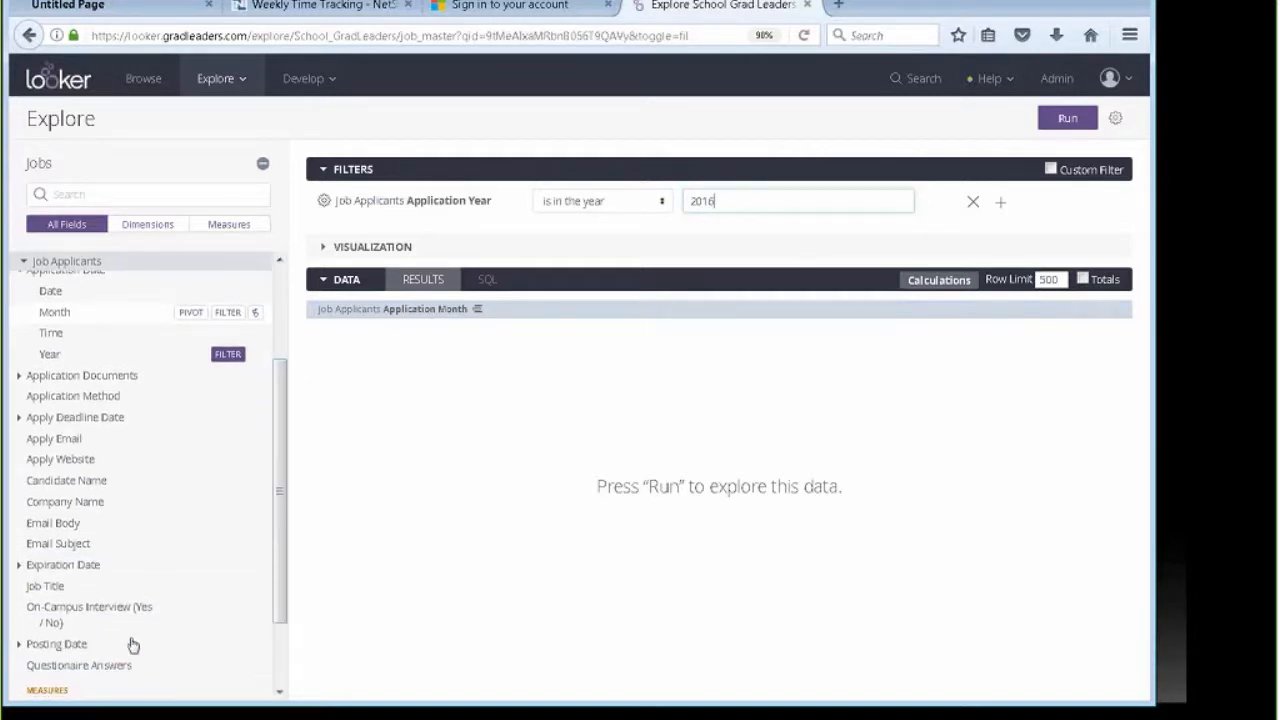
{"action": "scroll", "coordinate": [137, 640], "scroll_direction": "down", "scroll_amount": 1}
{"action": "scroll", "coordinate": [137, 640], "scroll_direction": "down", "scroll_amount": 2}
{"action": "left_click", "coordinate": [100, 626]}
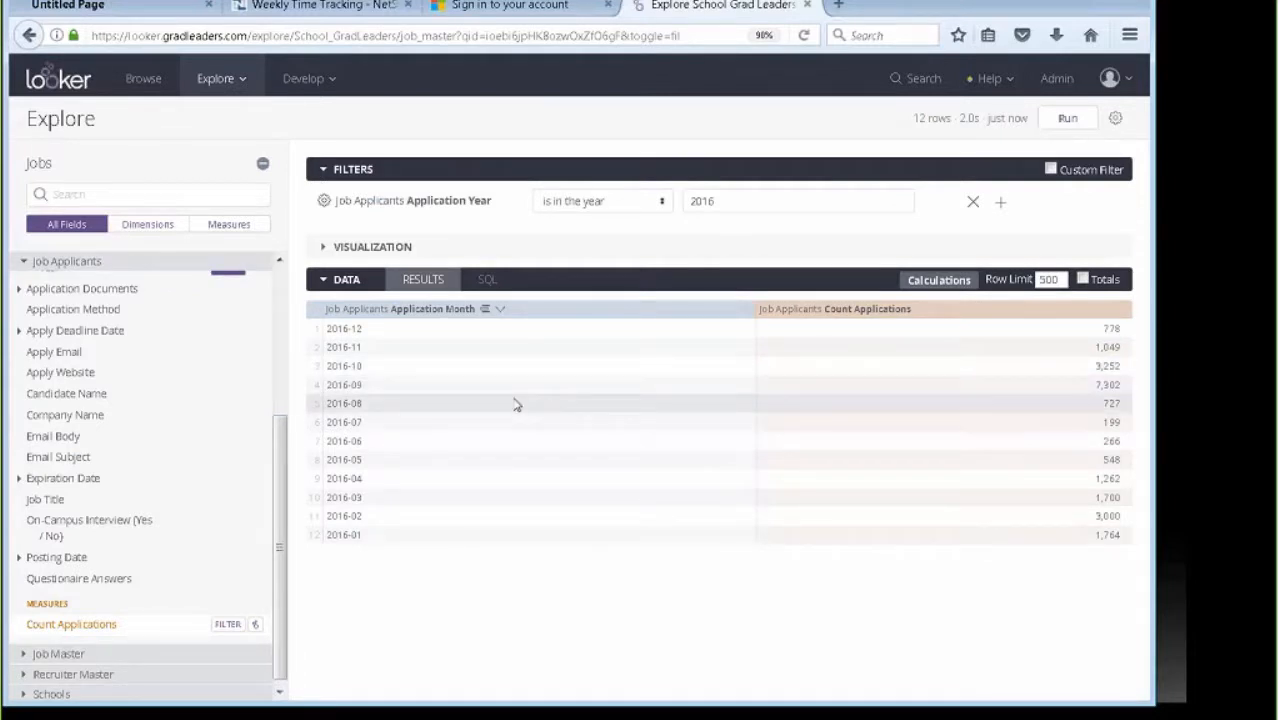
{"action": "mouse_move", "coordinate": [744, 312]}
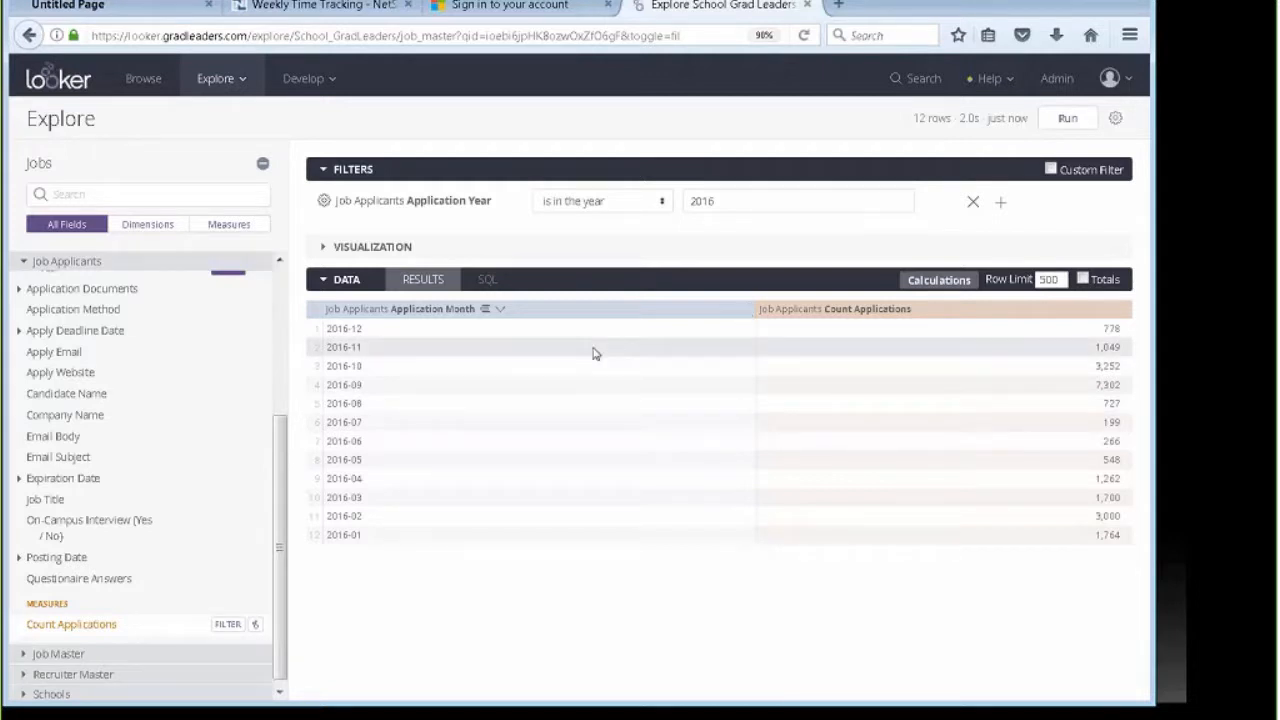
Add the Industry dimension from Company Master, rerun the query and look through the application counts by month and industry.
{"action": "scroll", "coordinate": [150, 480], "scroll_direction": "up", "scroll_amount": 4}
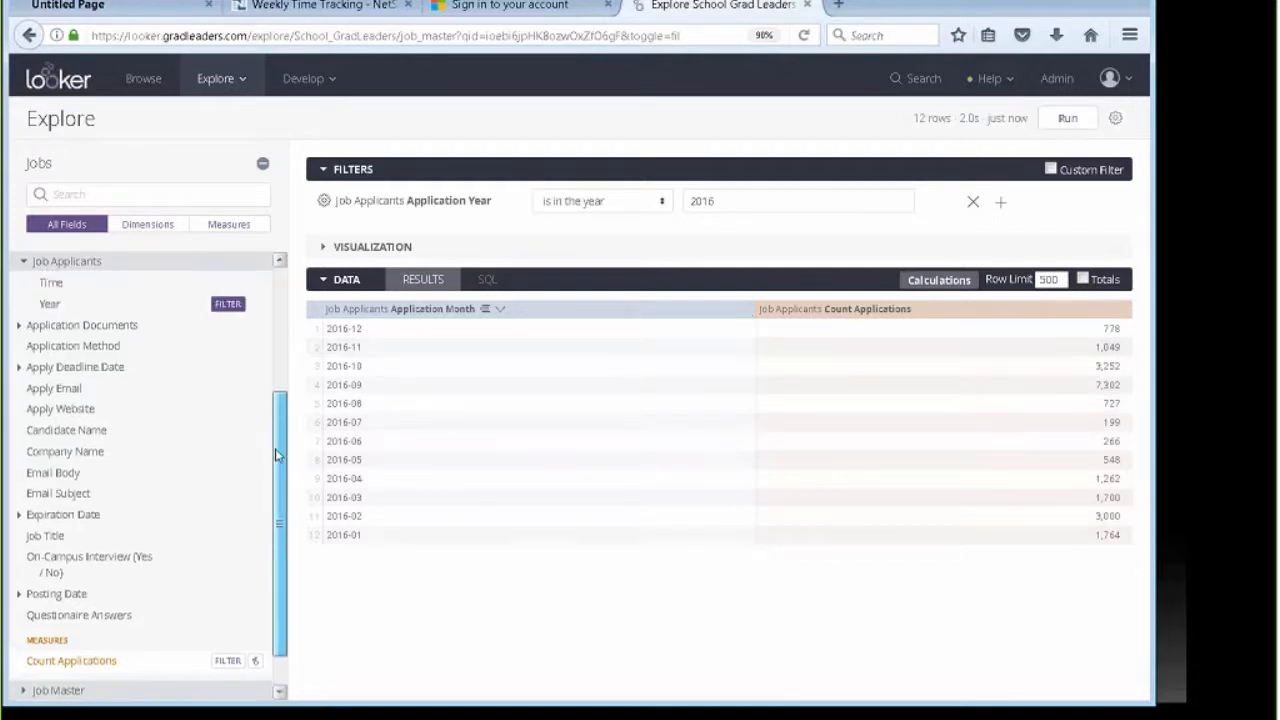
{"action": "left_click", "coordinate": [121, 327]}
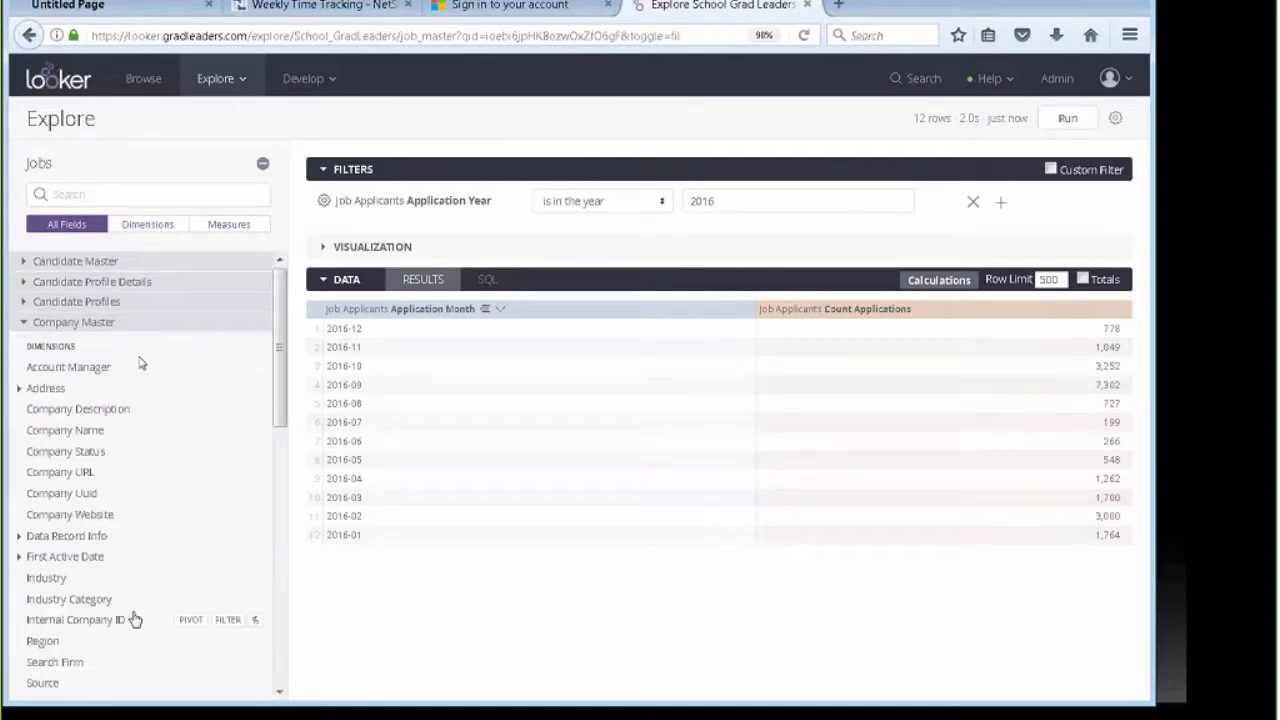
{"action": "left_click", "coordinate": [40, 578]}
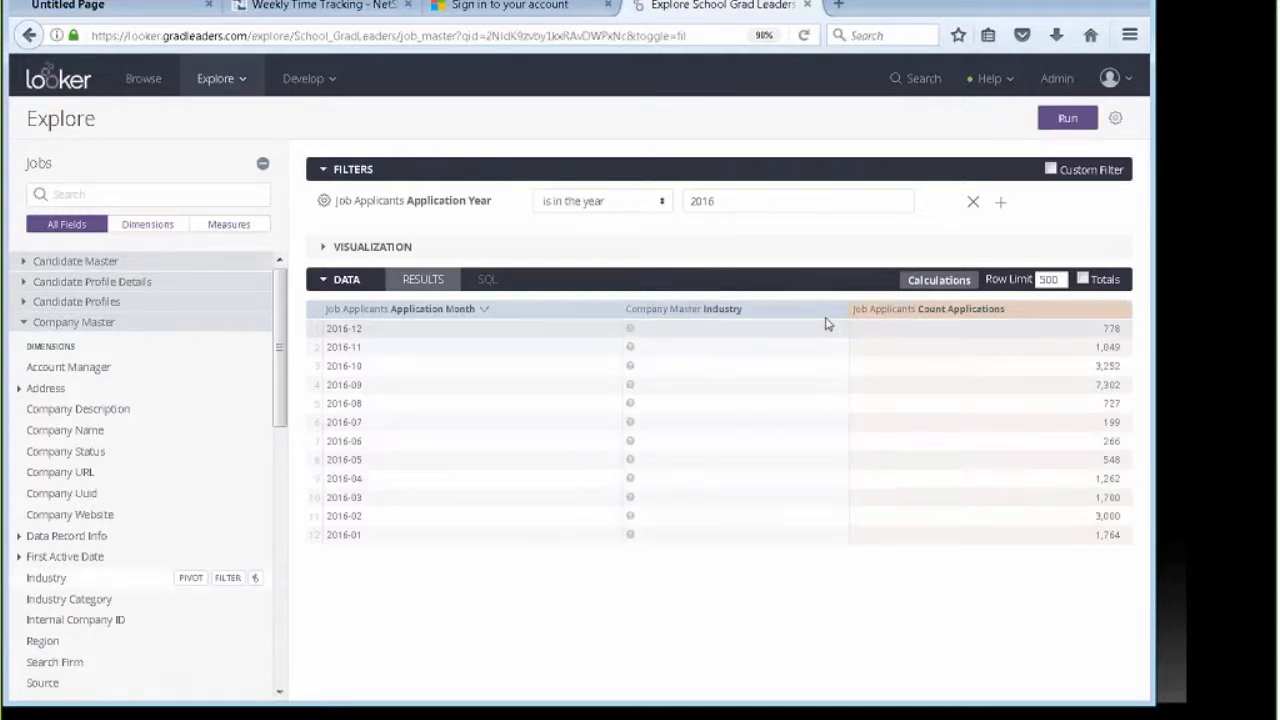
{"action": "left_click", "coordinate": [1070, 119]}
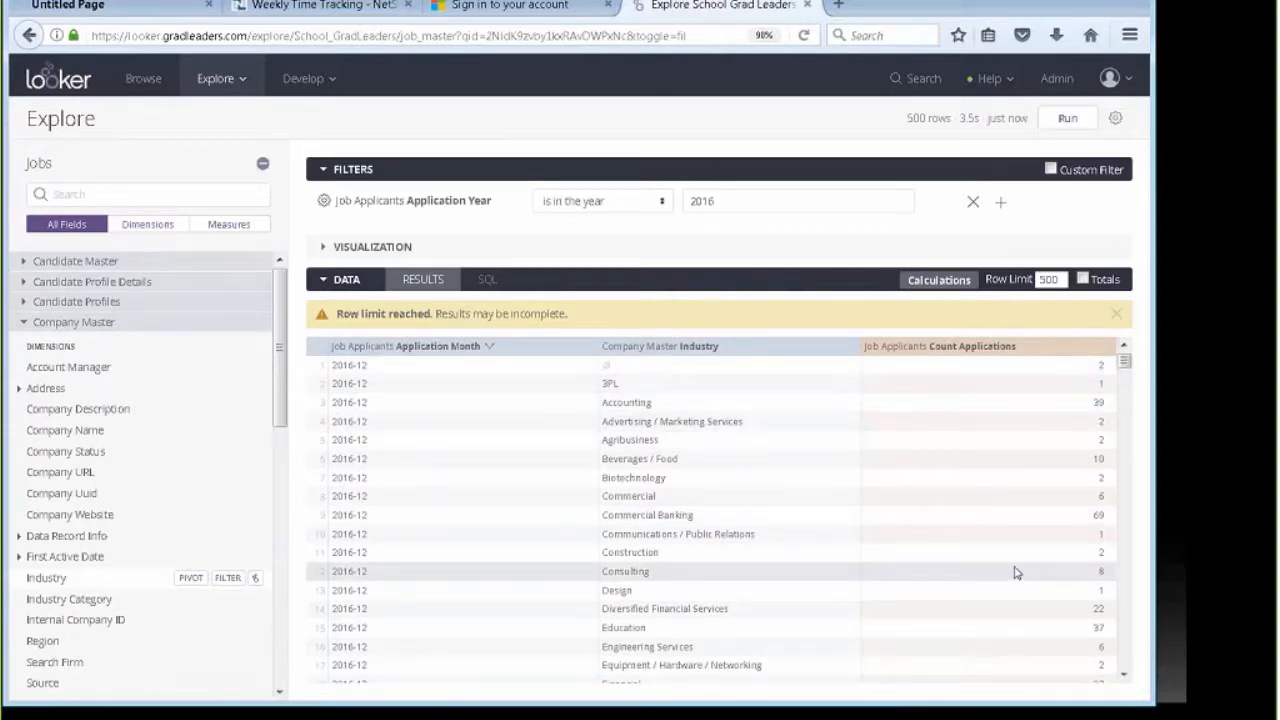
{"action": "scroll", "coordinate": [1013, 570], "scroll_direction": "down", "scroll_amount": 2}
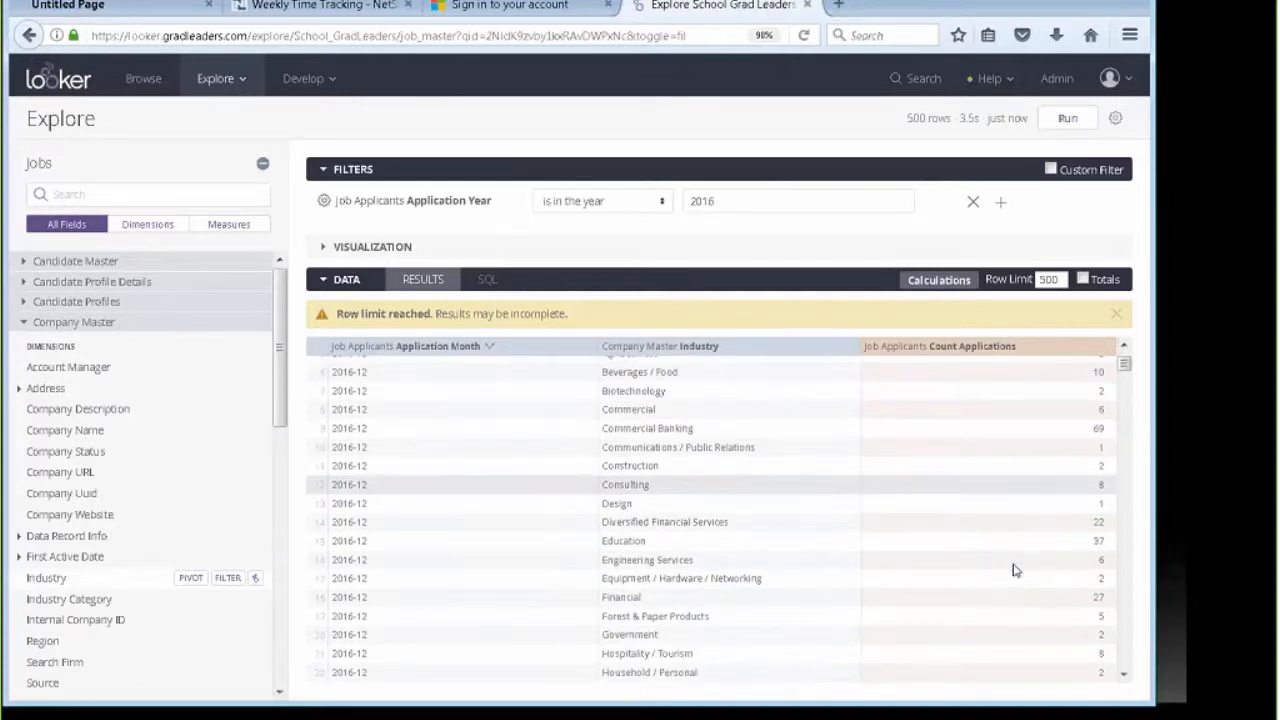
{"action": "scroll", "coordinate": [1012, 567], "scroll_direction": "down", "scroll_amount": 3}
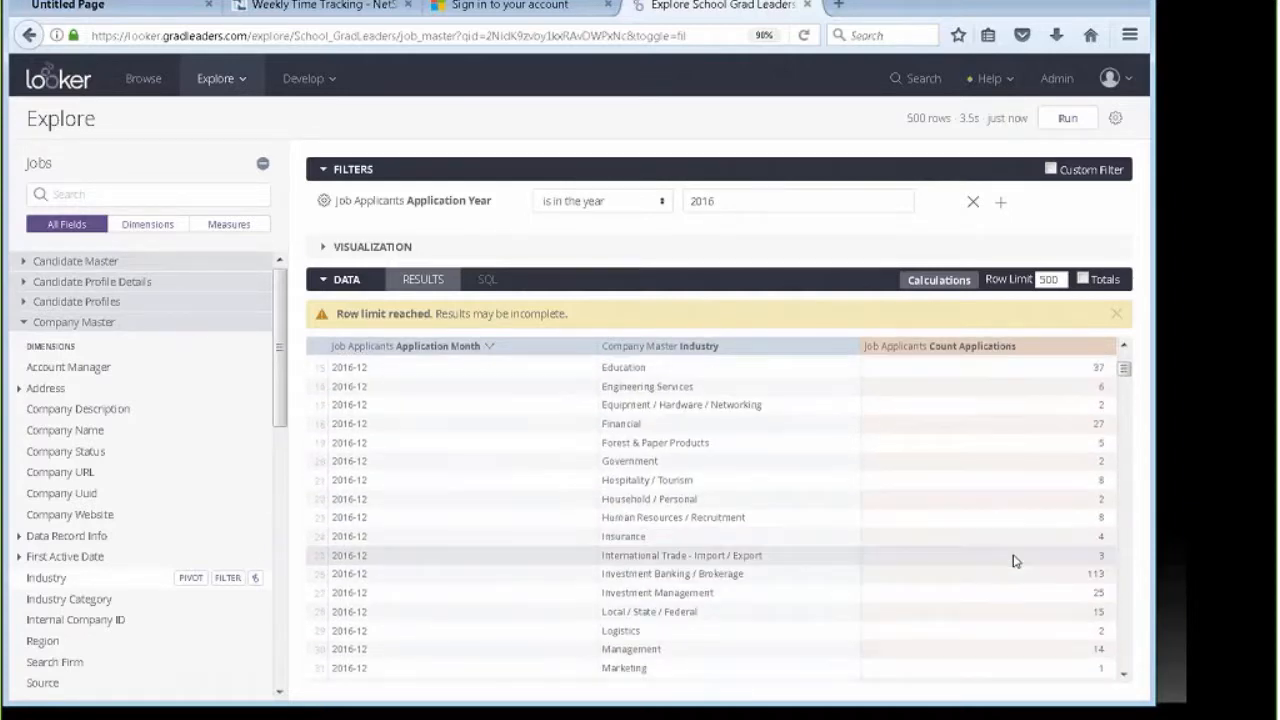
{"action": "scroll", "coordinate": [1010, 560], "scroll_direction": "up", "scroll_amount": 5}
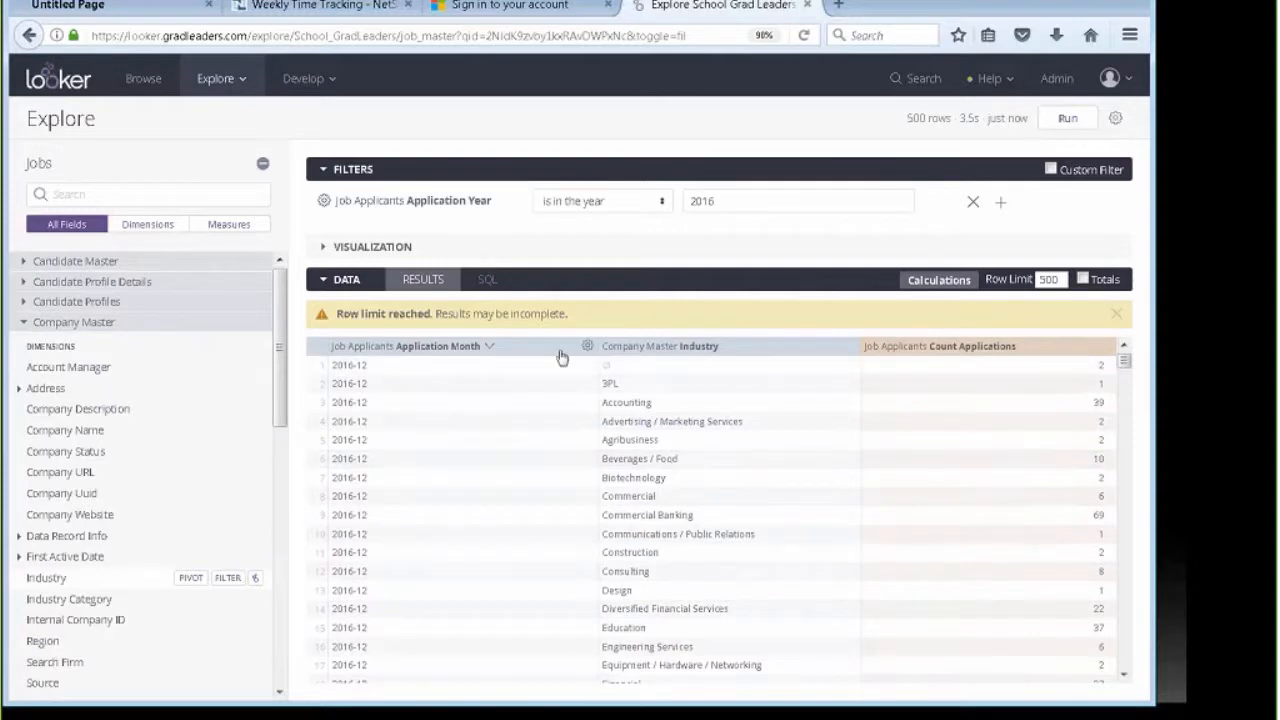
Remove the Application Month column and rerun the query to total applications by industry for the whole year.
{"action": "left_click", "coordinate": [588, 347]}
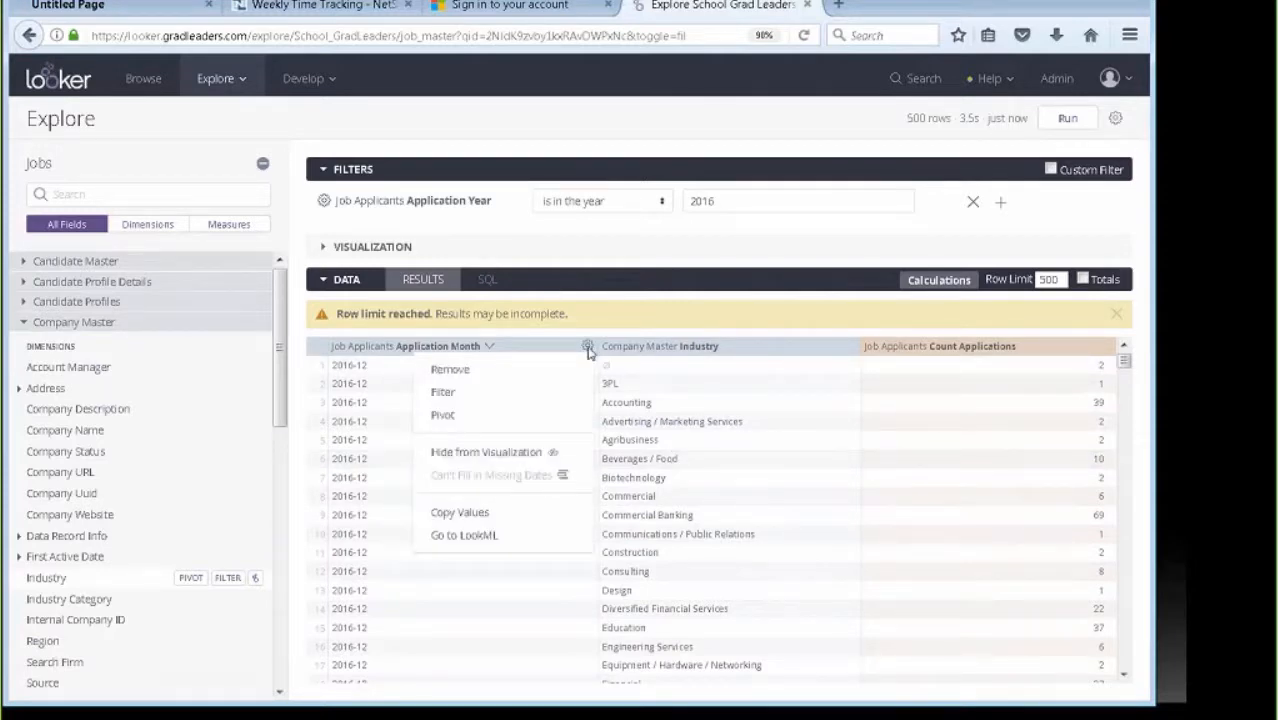
{"action": "left_click", "coordinate": [449, 370]}
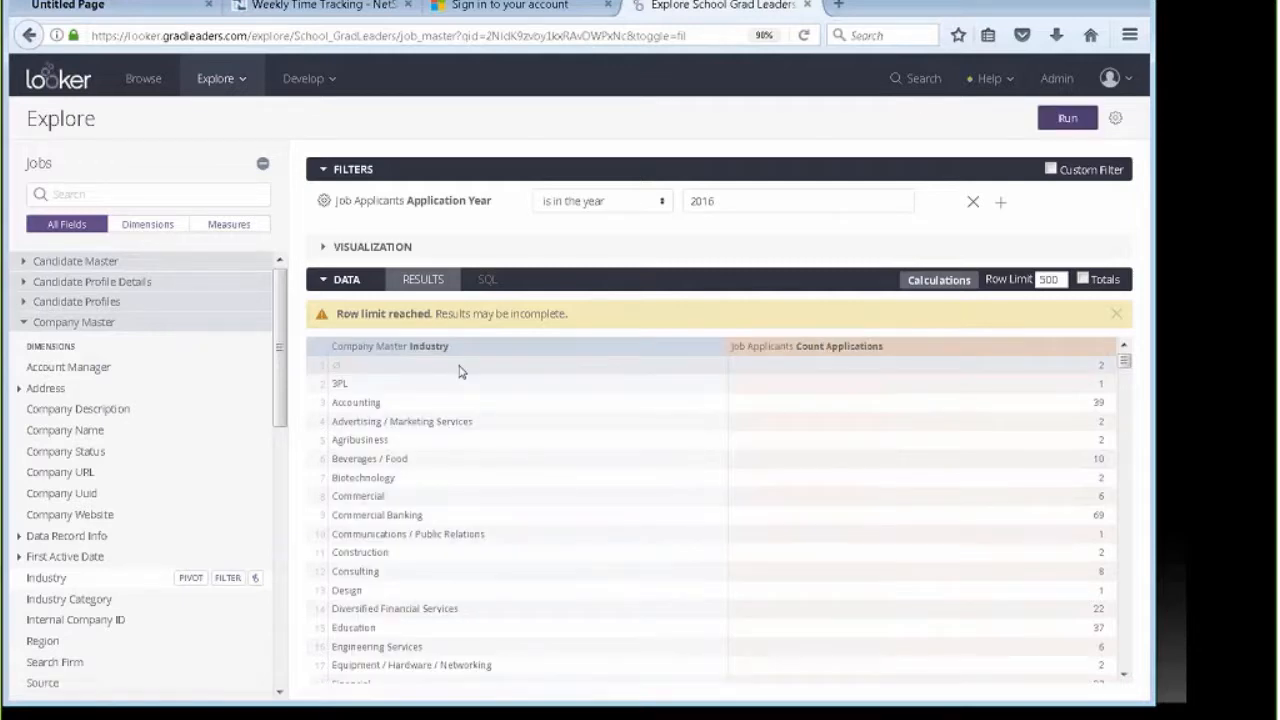
{"action": "left_click", "coordinate": [1068, 118]}
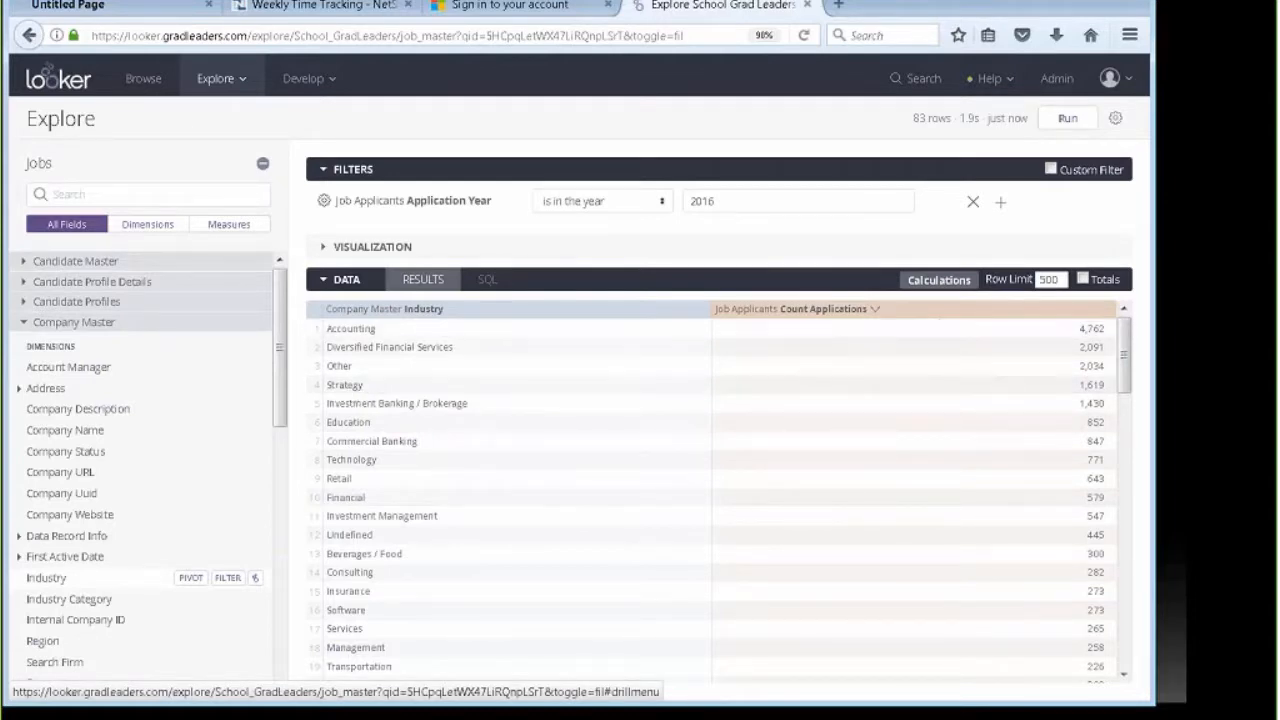
Set the row limit to 5 and rerun the query.
{"action": "double_click", "coordinate": [1048, 279]}
{"action": "type", "text": "5"}
{"action": "left_click", "coordinate": [1068, 119]}
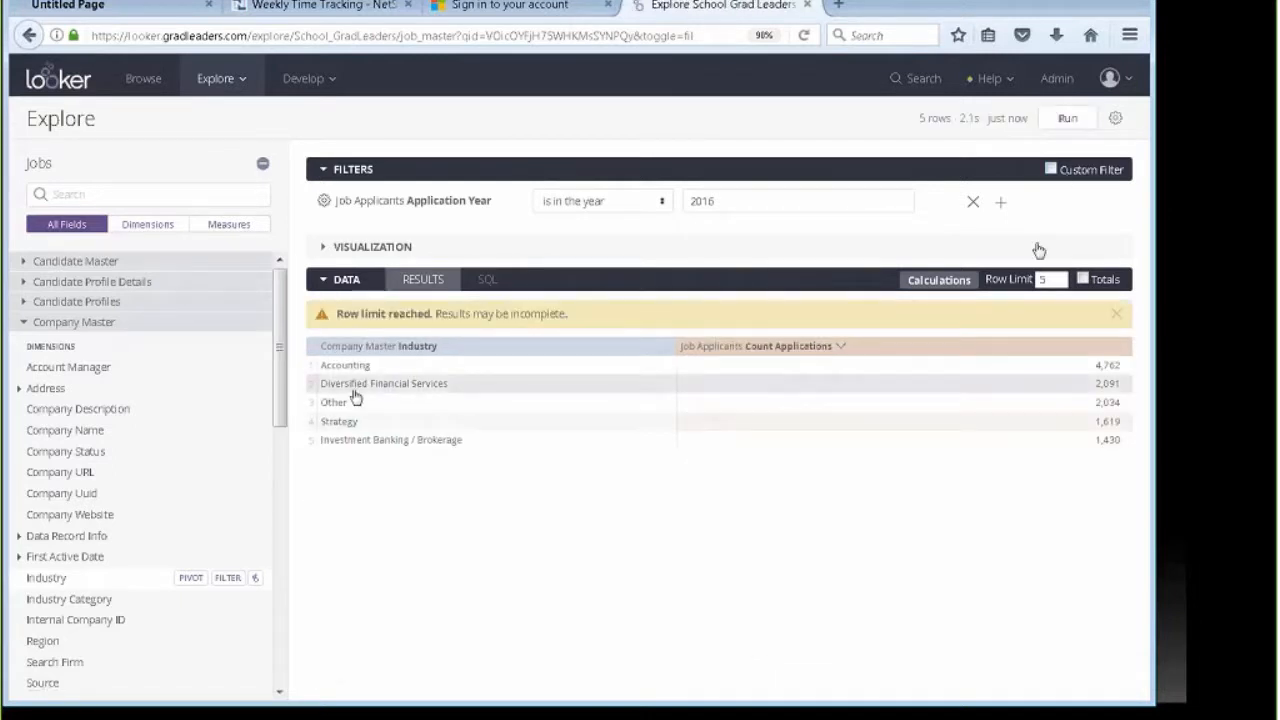
Show the visualization of the results and collapse the data table beneath it.
{"action": "left_click", "coordinate": [322, 247]}
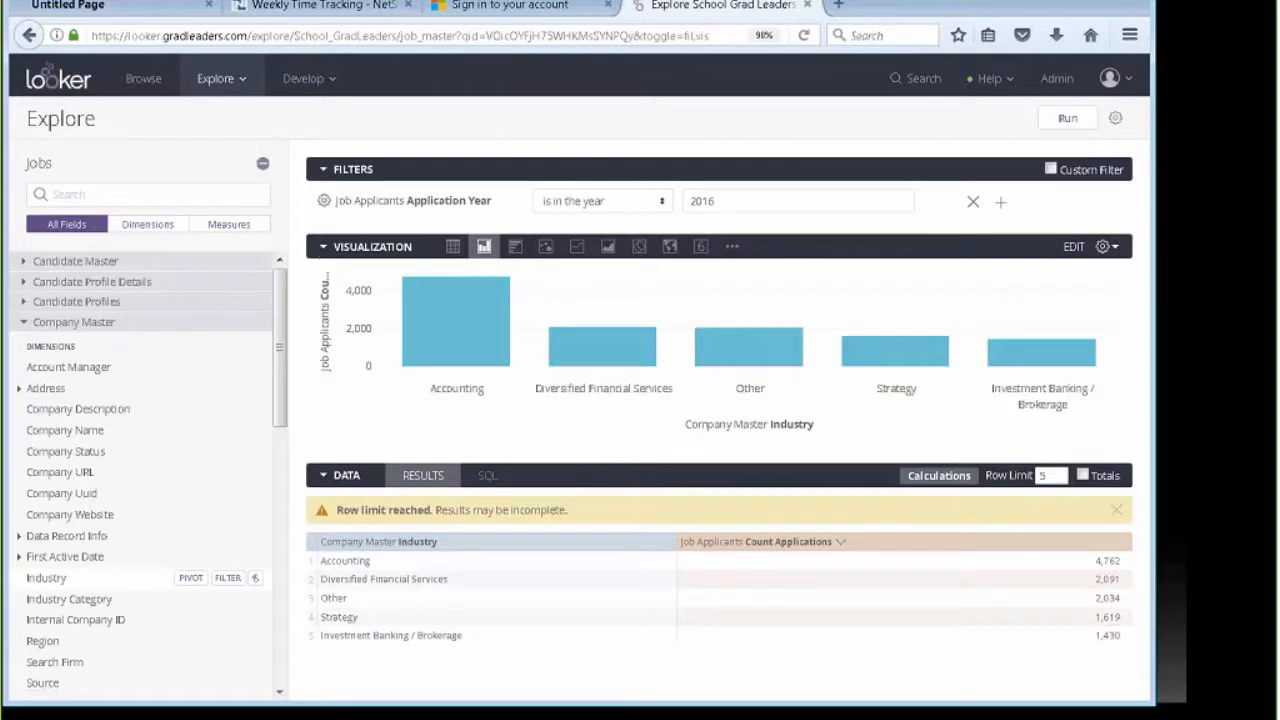
{"action": "left_click", "coordinate": [322, 475]}
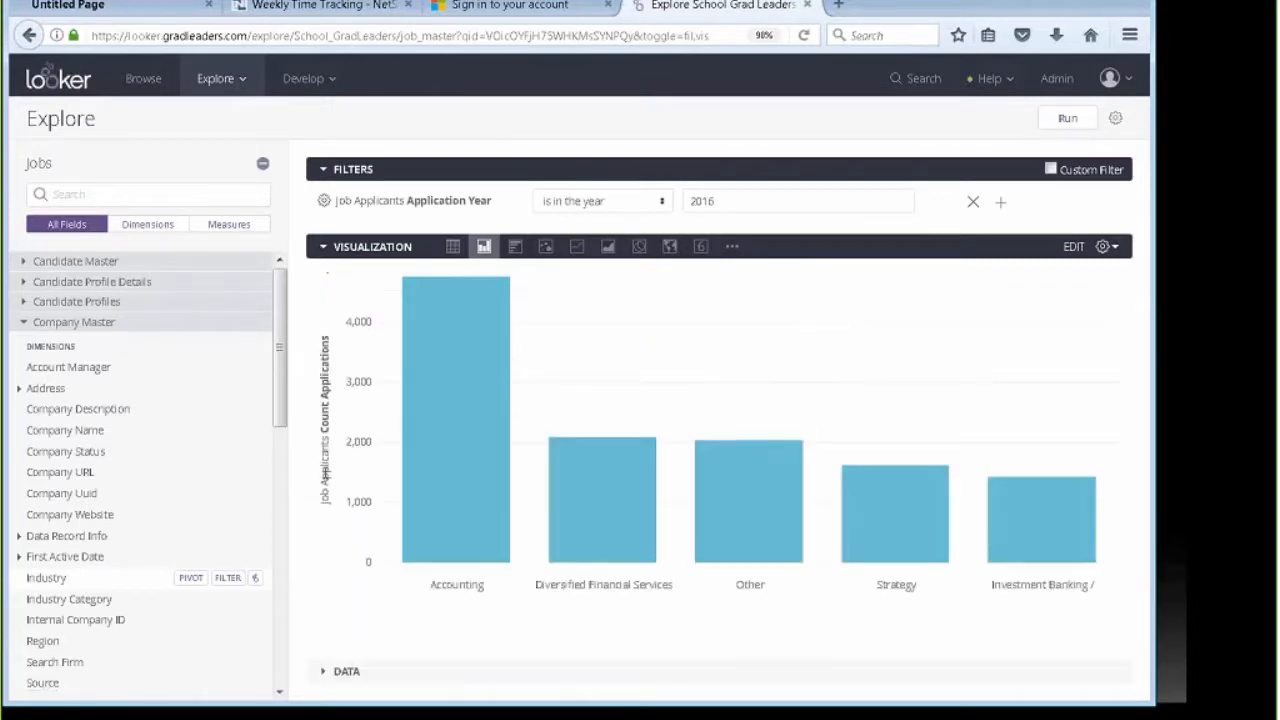
Preview the results as a table, a bar chart and a pie chart, and return to the column chart.
{"action": "left_click", "coordinate": [453, 248]}
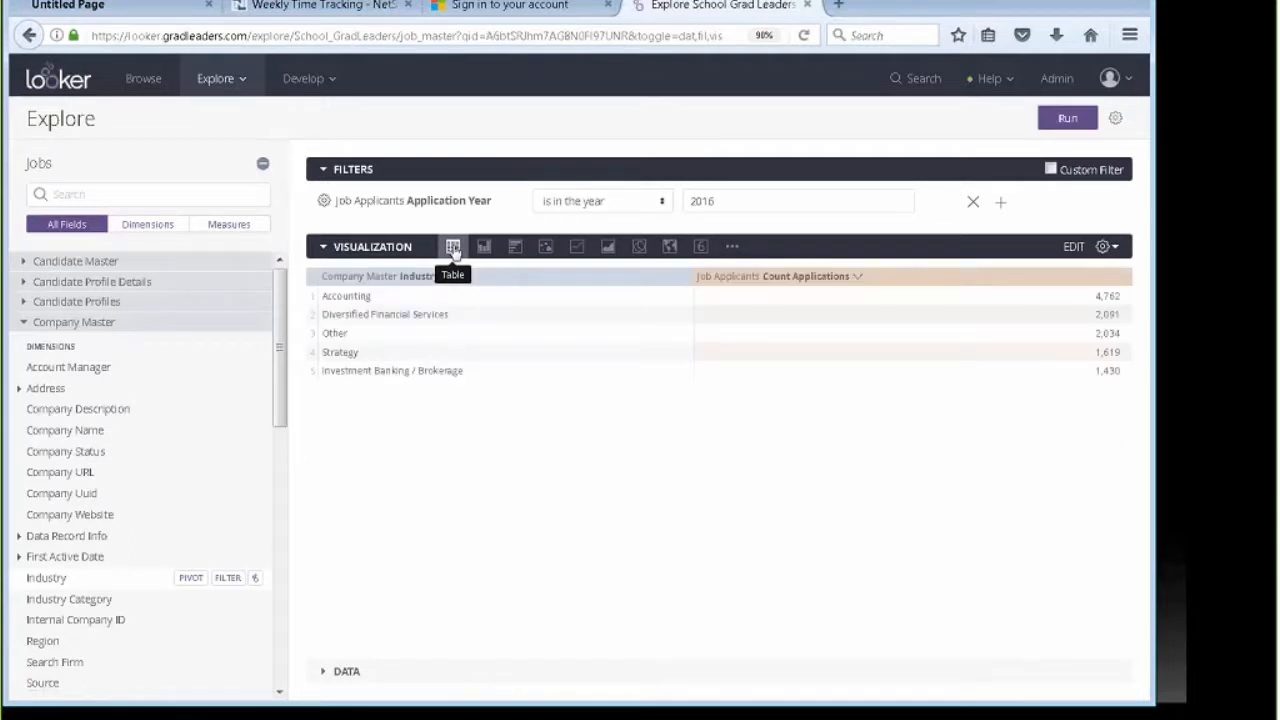
{"action": "left_click", "coordinate": [486, 248]}
{"action": "left_click", "coordinate": [516, 248]}
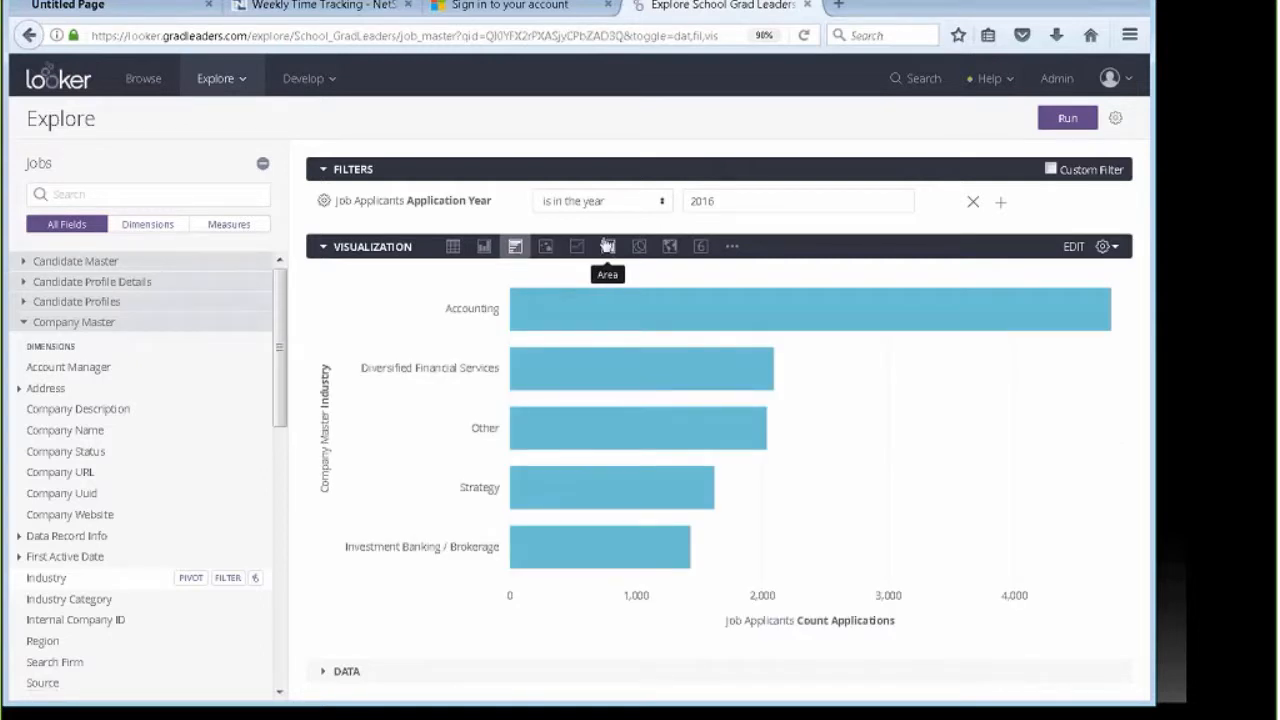
{"action": "left_click", "coordinate": [639, 246]}
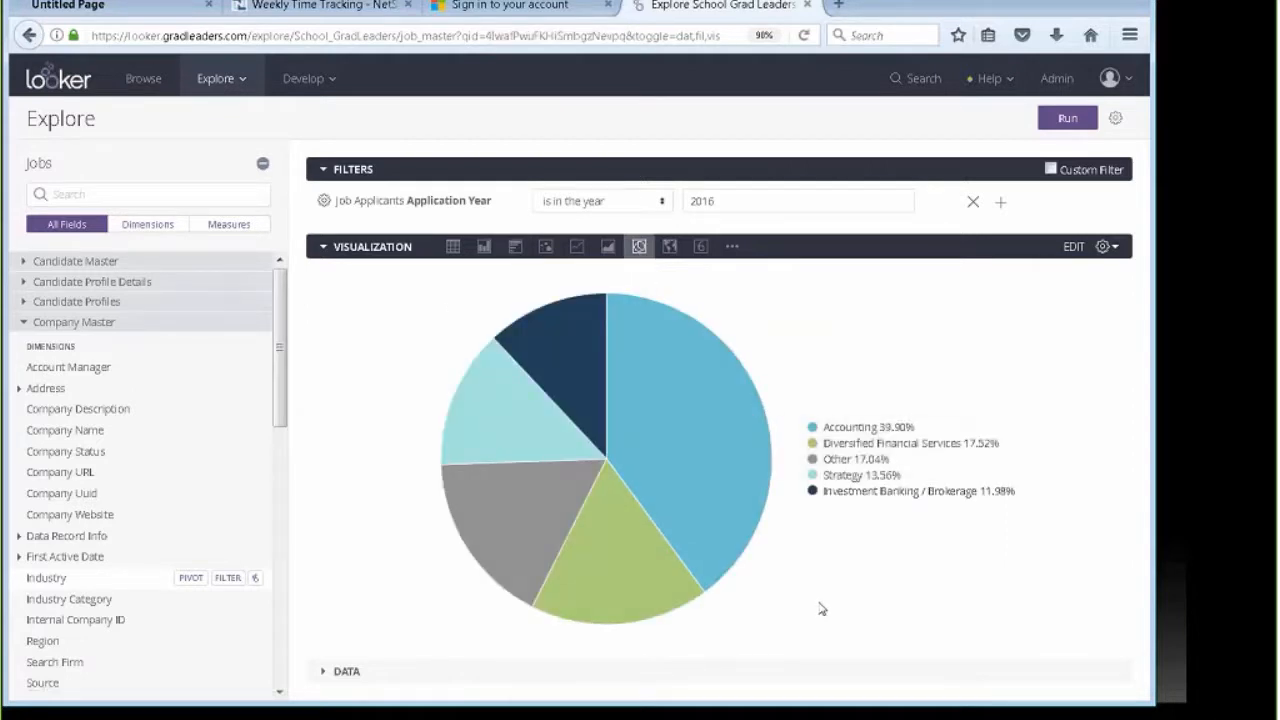
{"action": "left_click", "coordinate": [498, 246]}
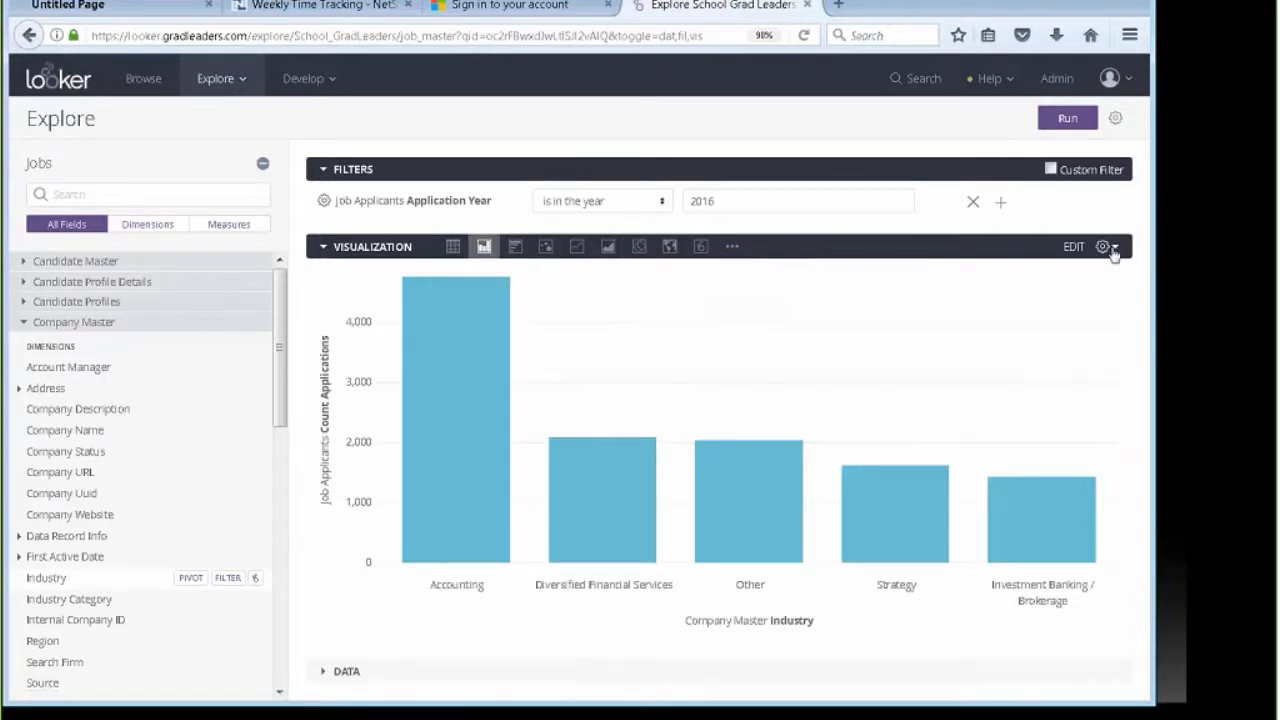
Open the column chart's settings and turn off full field names for its series.
{"action": "left_click", "coordinate": [1112, 250]}
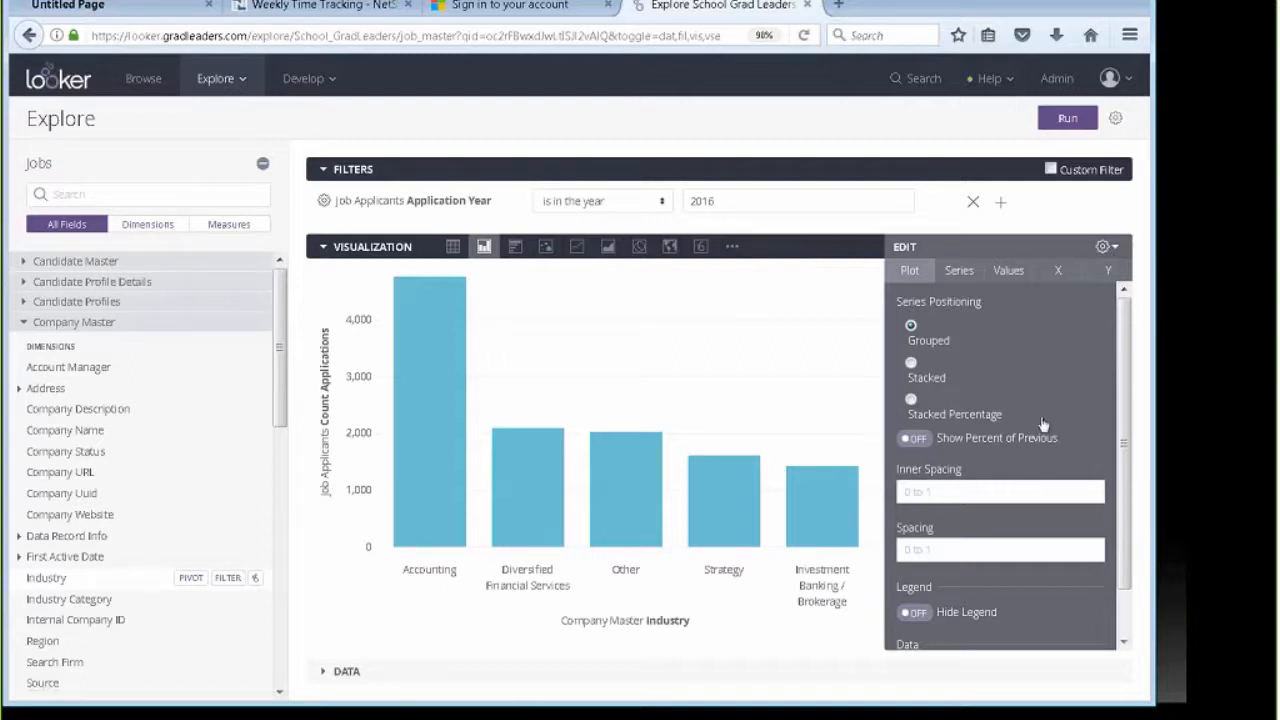
{"action": "left_click", "coordinate": [955, 283]}
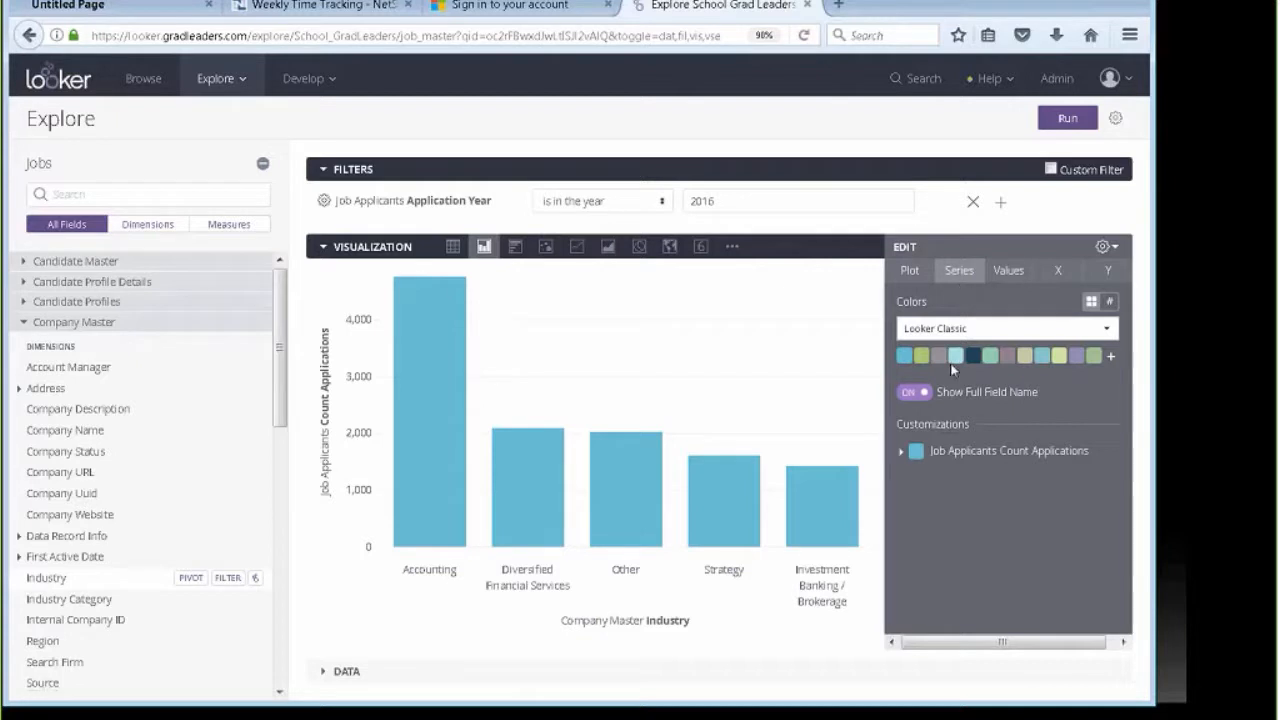
{"action": "left_click", "coordinate": [924, 392]}
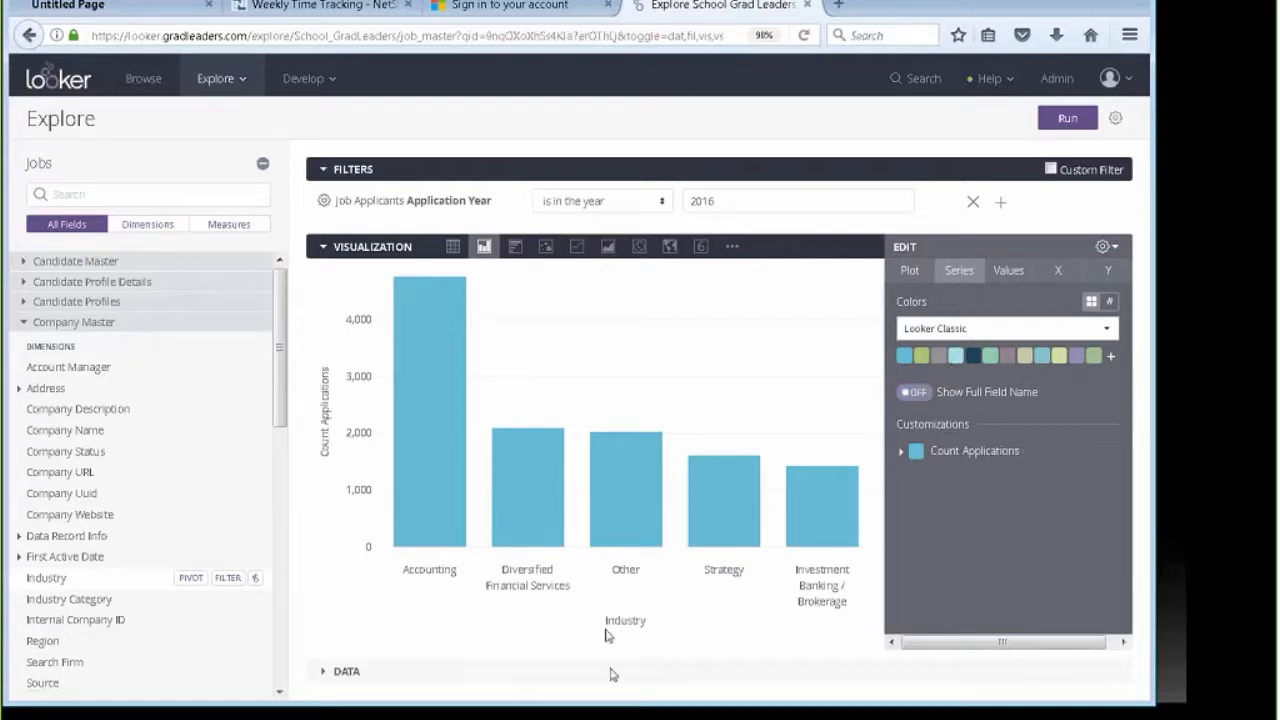
Turn on value labels for the chart's columns, check the X-axis options and close the chart settings.
{"action": "left_click", "coordinate": [1000, 272]}
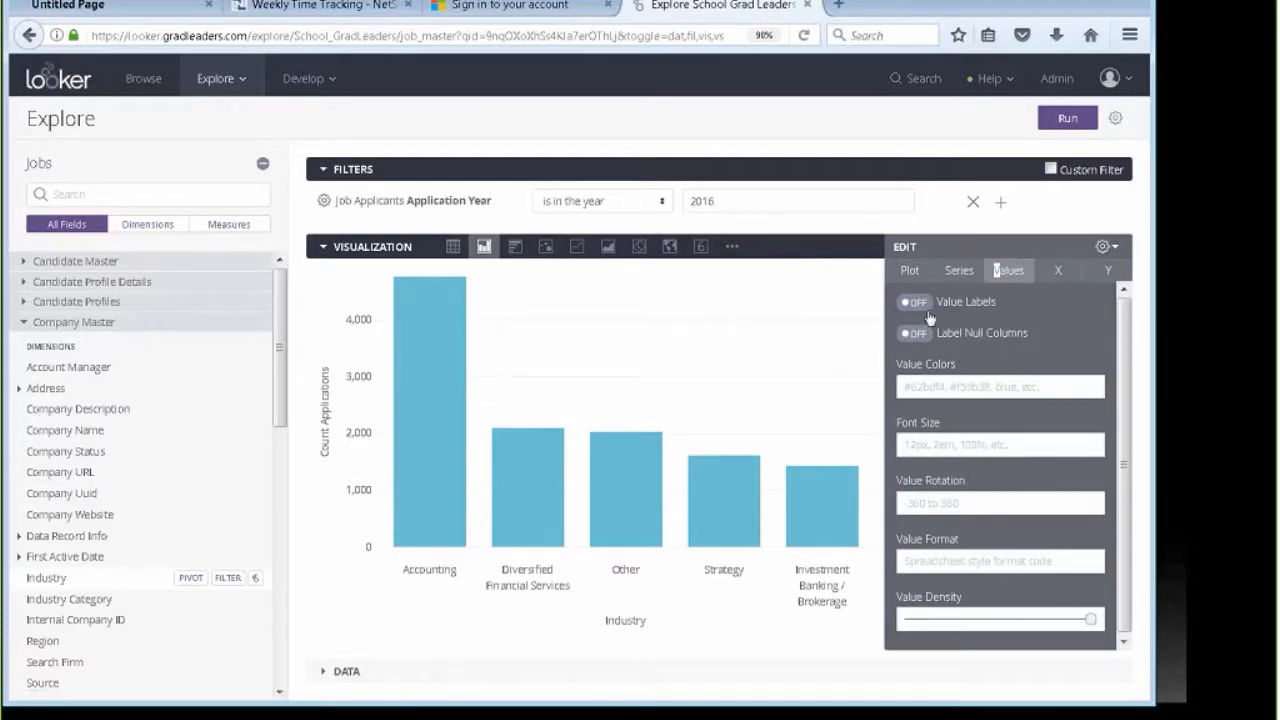
{"action": "left_click", "coordinate": [926, 310]}
{"action": "mouse_move", "coordinate": [461, 507]}
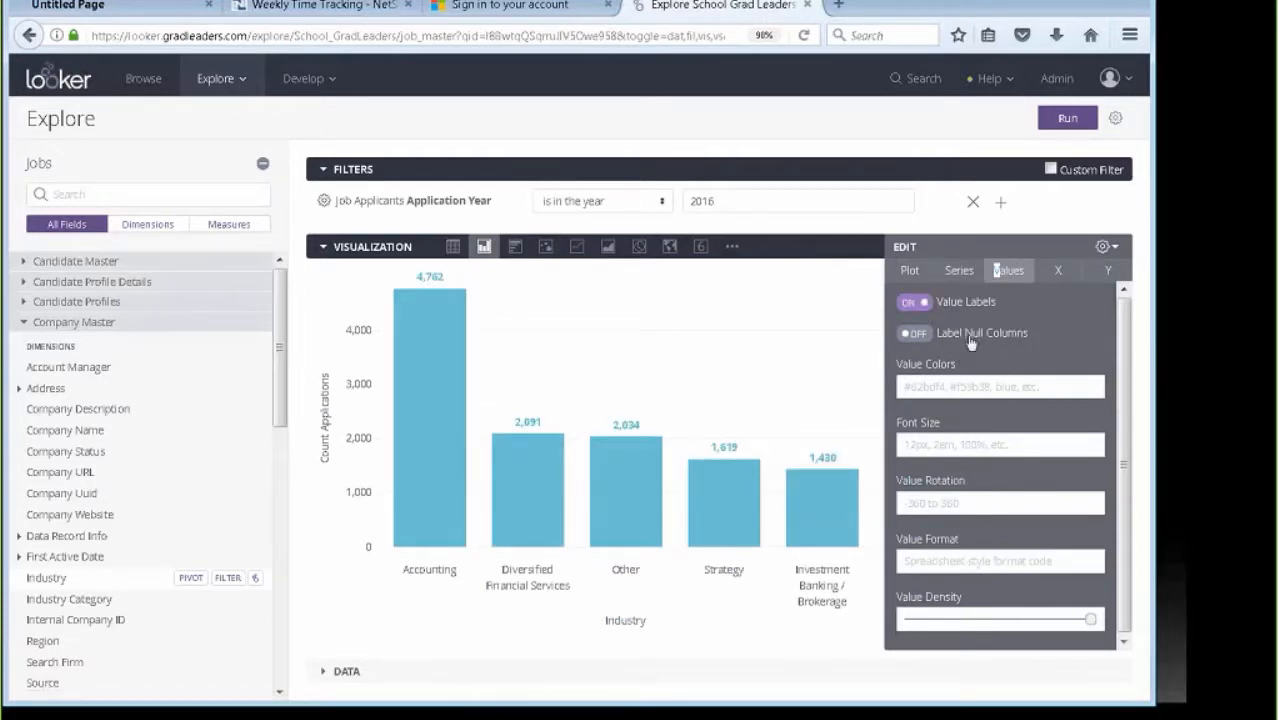
{"action": "left_click", "coordinate": [1062, 276]}
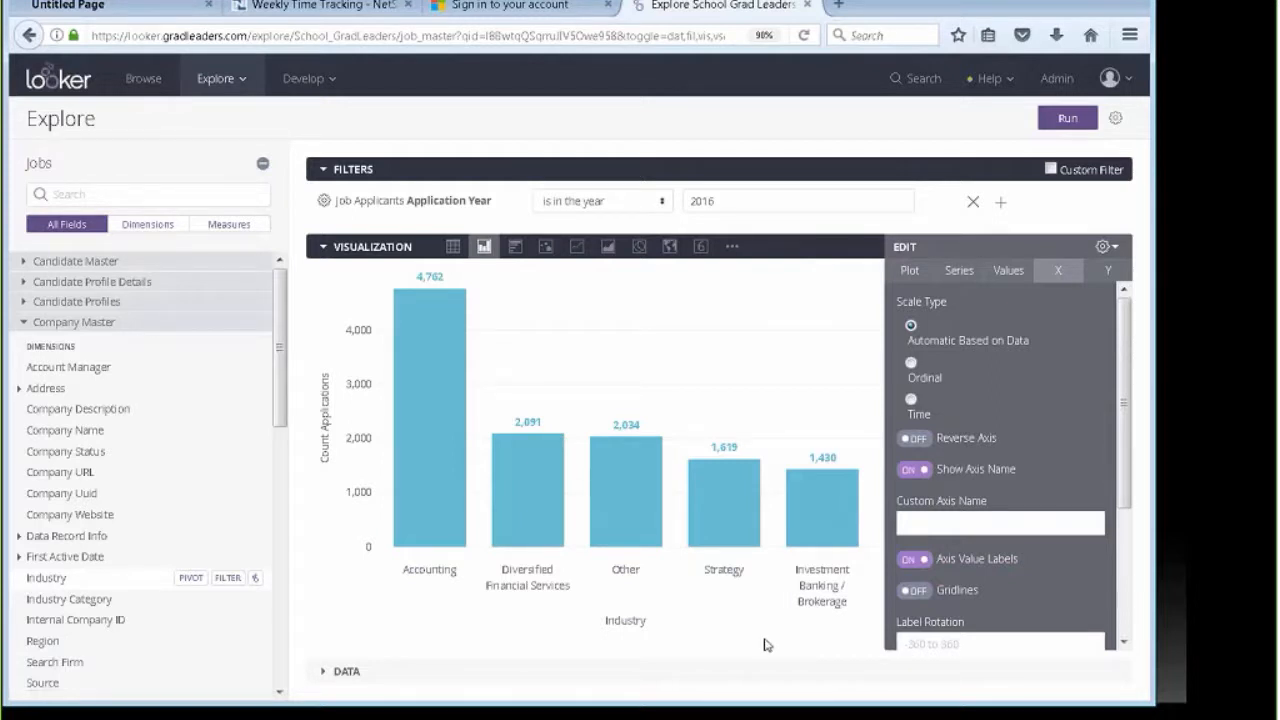
{"action": "left_click", "coordinate": [1112, 247]}
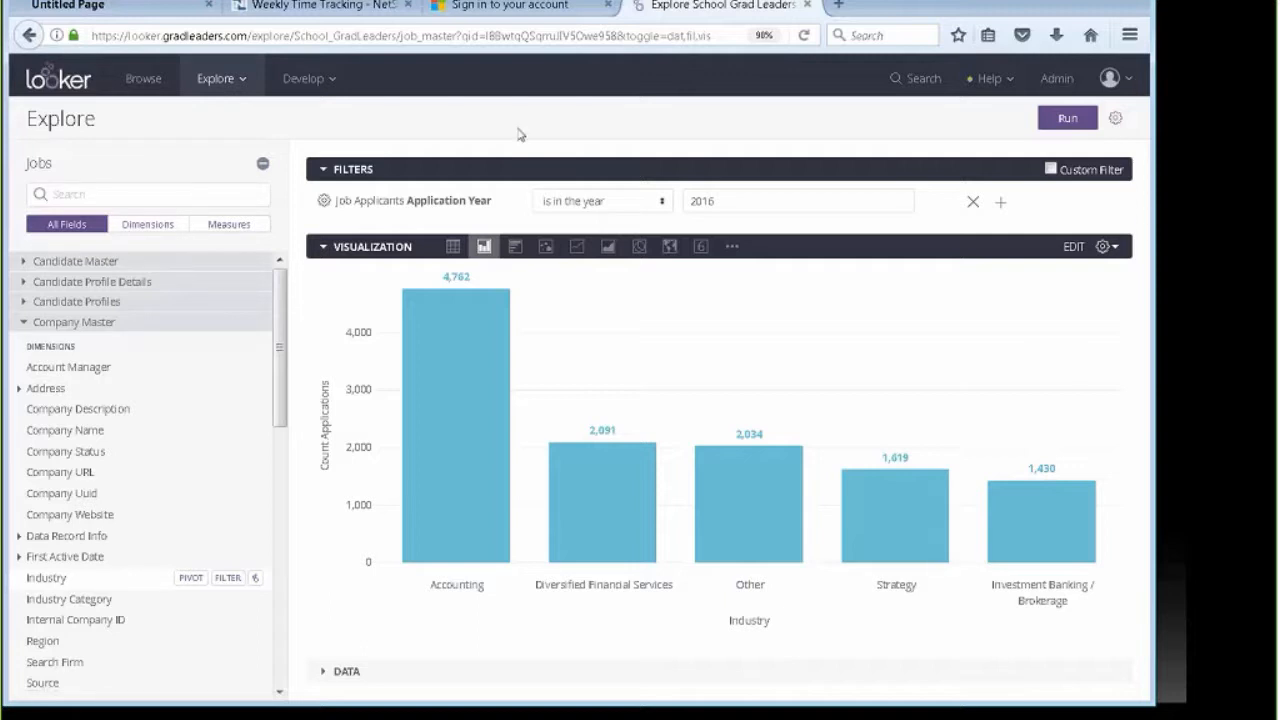
Start a new Workshop Activity exploration and add a filter on the Workshop Master workshop year.
{"action": "left_click", "coordinate": [201, 84]}
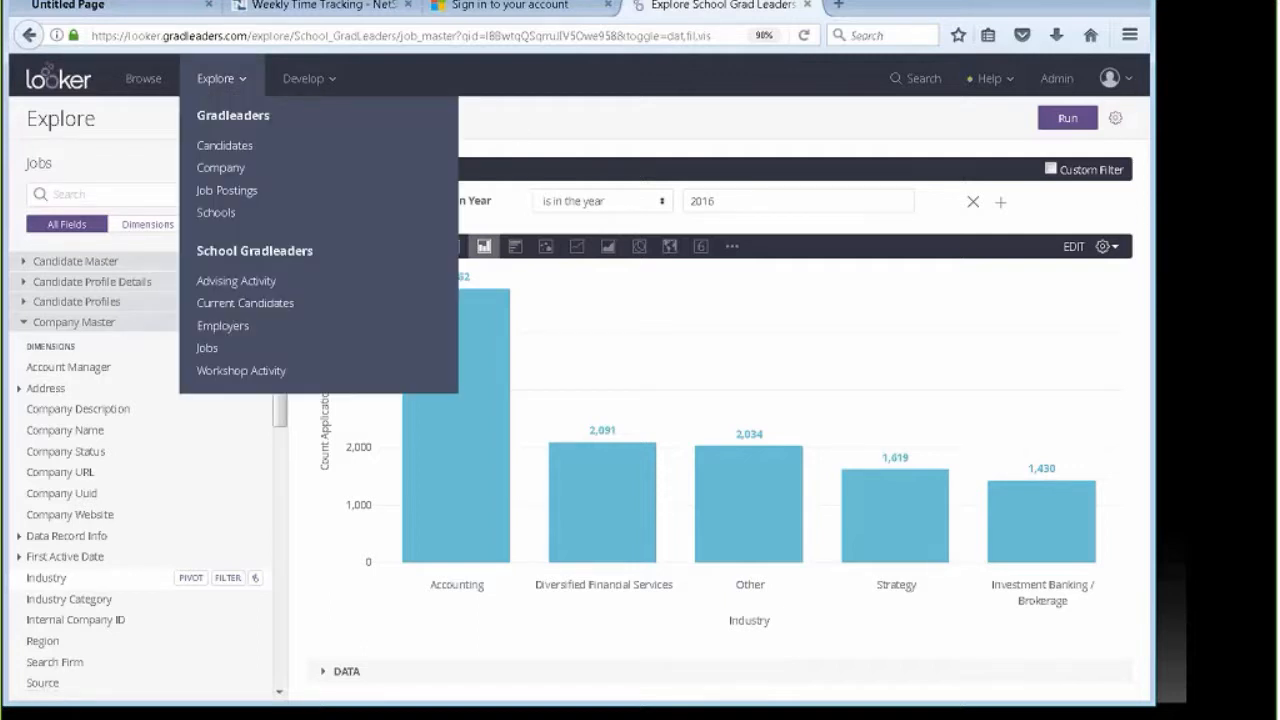
{"action": "left_click", "coordinate": [278, 371]}
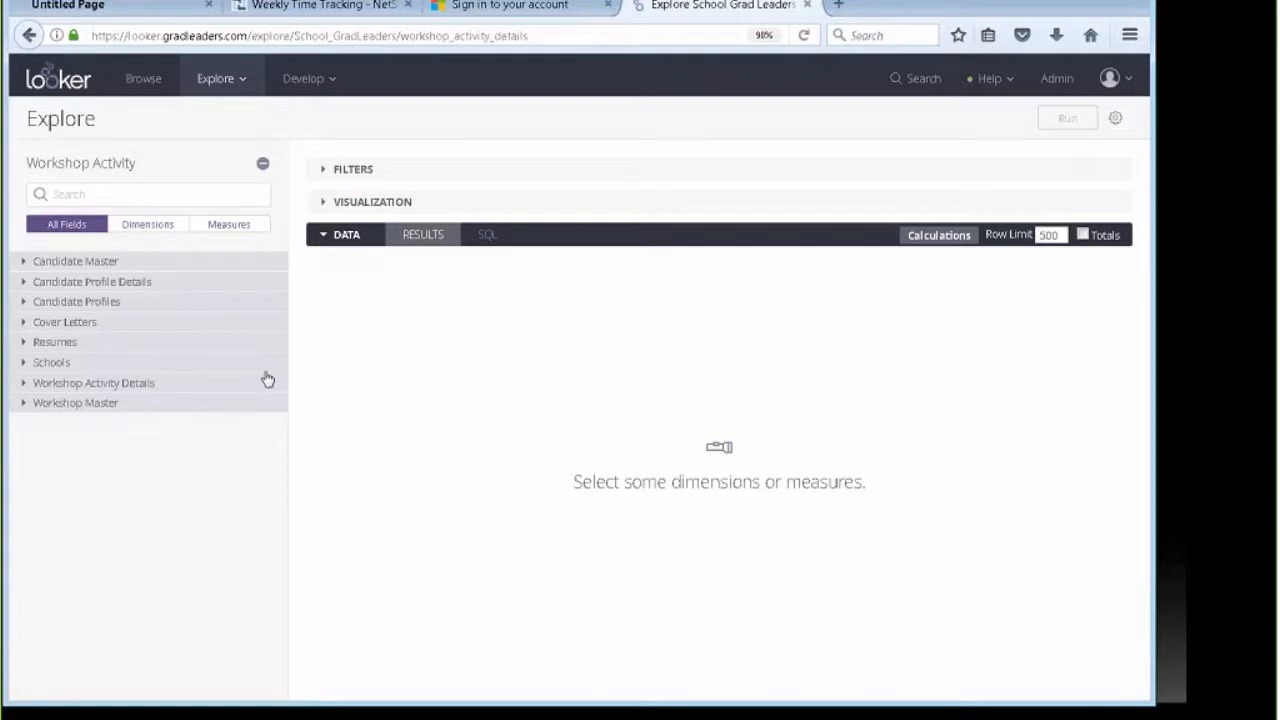
{"action": "left_click", "coordinate": [113, 405]}
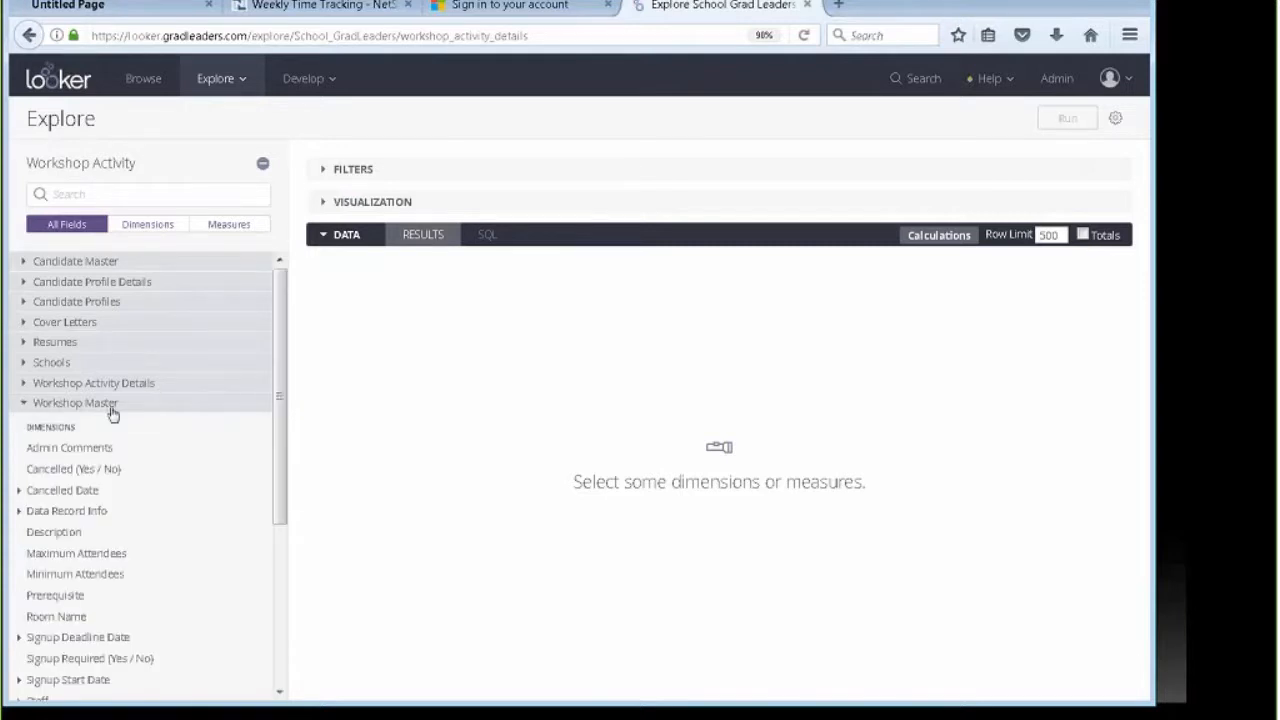
{"action": "left_click_drag", "start_coordinate": [281, 497], "coordinate": [286, 636]}
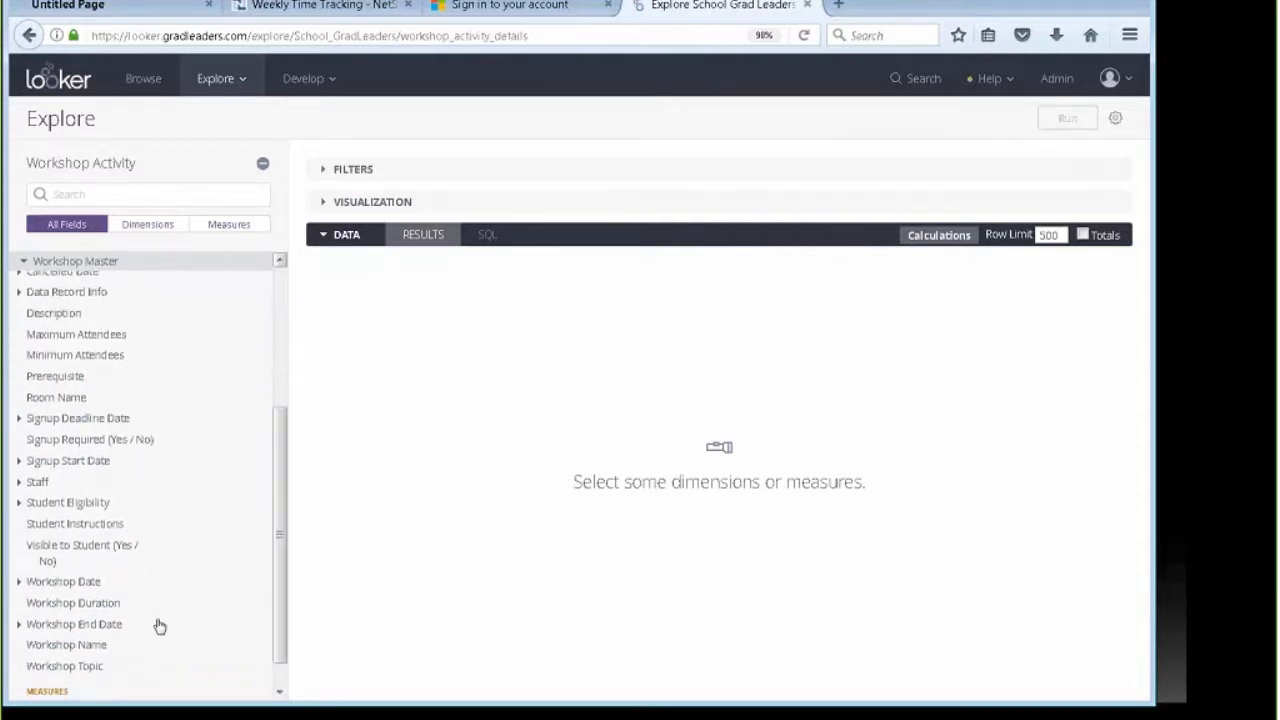
{"action": "left_click", "coordinate": [80, 584]}
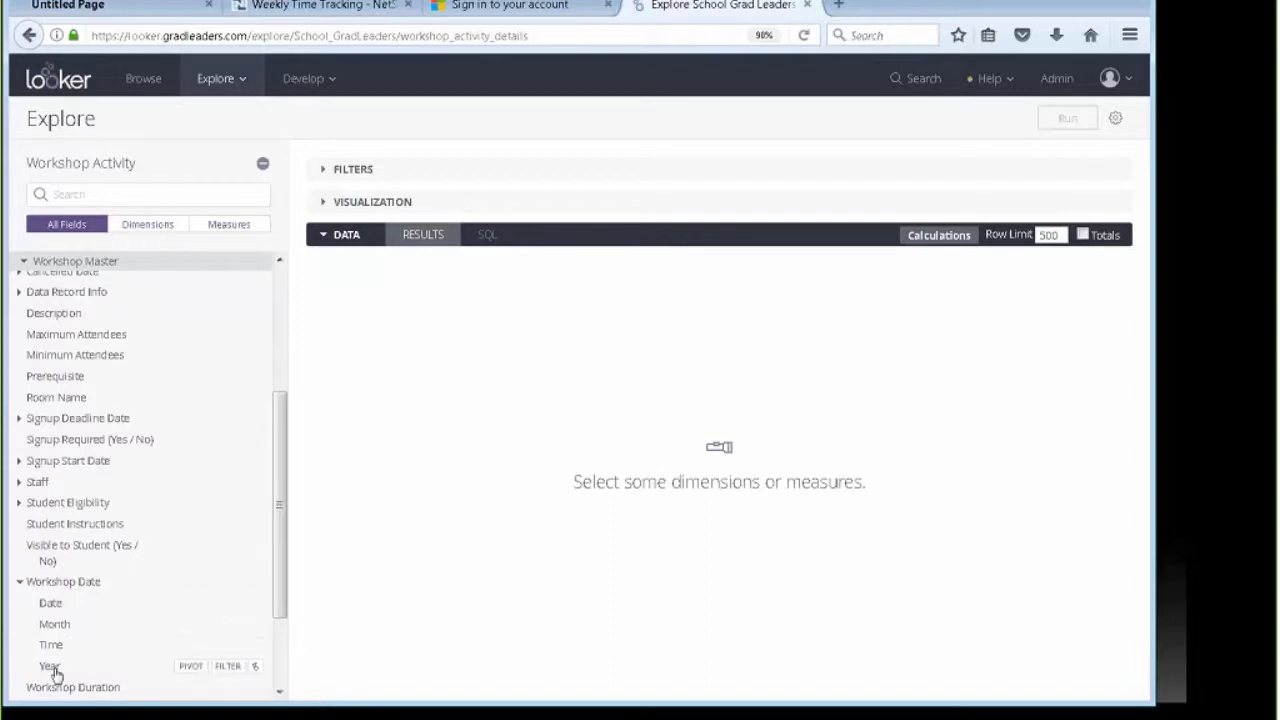
{"action": "left_click", "coordinate": [228, 666]}
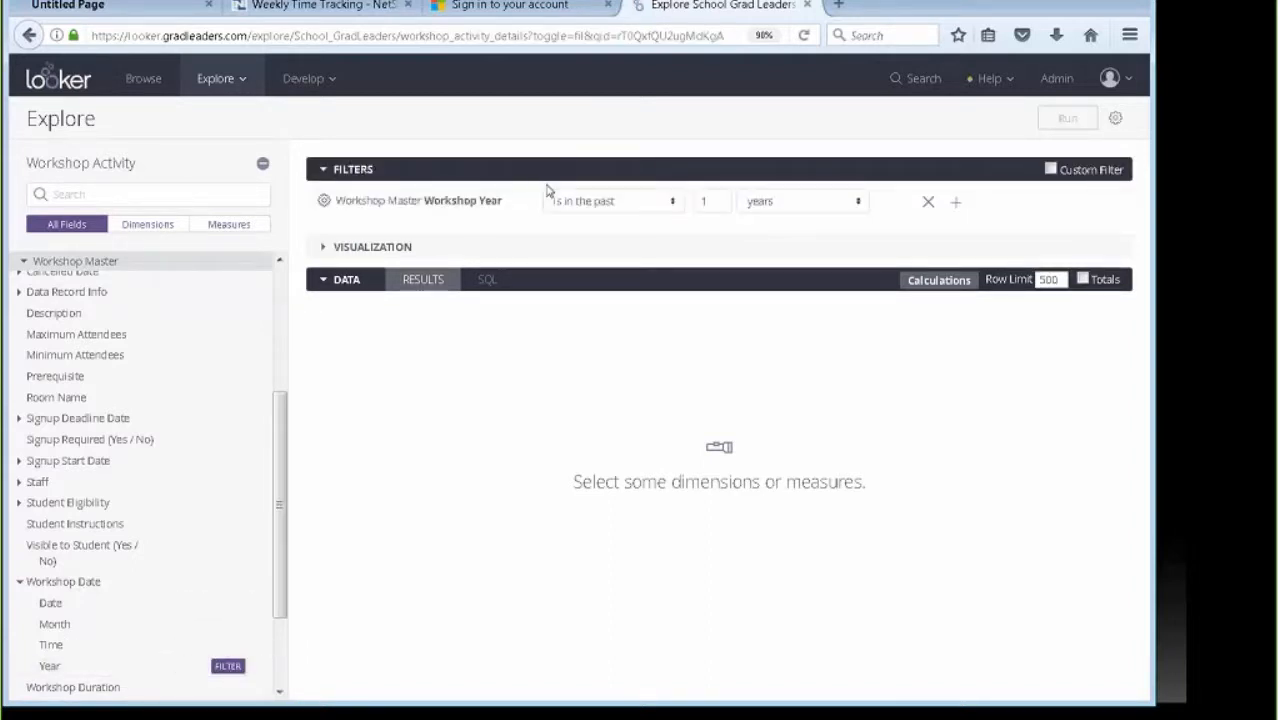
Set the Workshop Year filter to "is in the year" 2016.
{"action": "left_click", "coordinate": [562, 203]}
{"action": "left_click", "coordinate": [617, 293]}
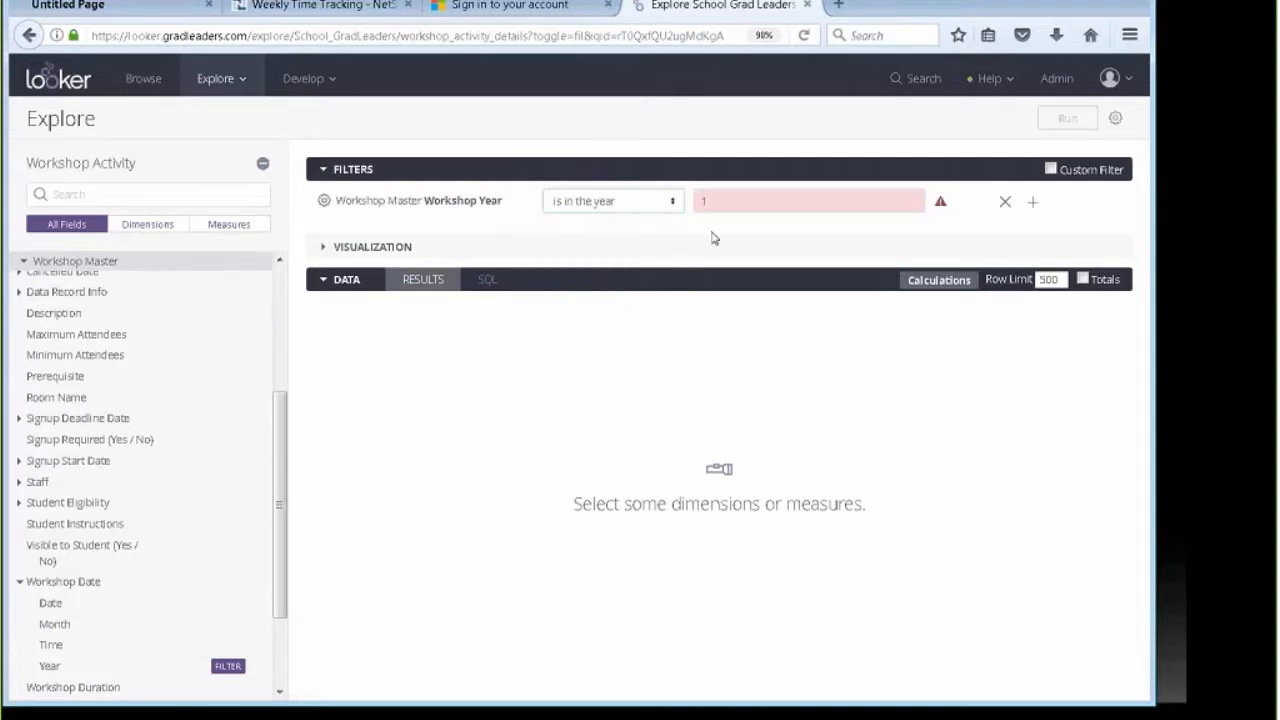
{"action": "type", "text": "2016"}
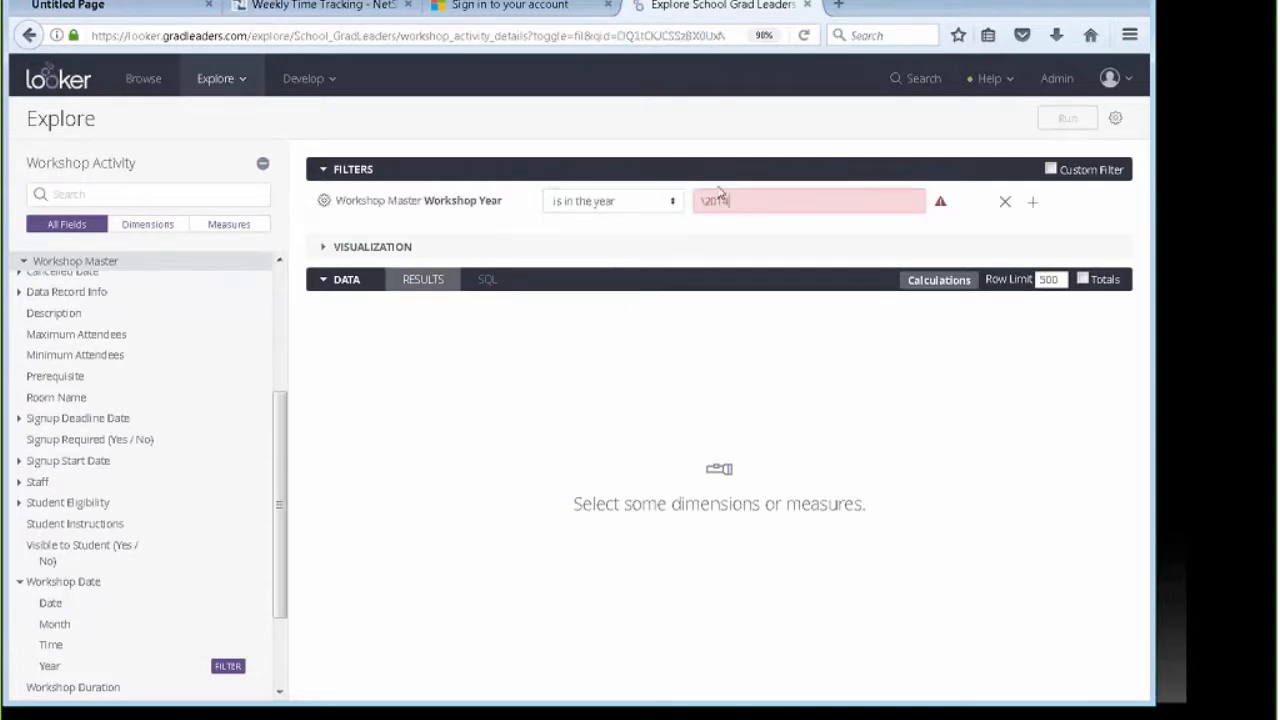
{"action": "key", "text": "ctrl+a"}
{"action": "type", "text": "2016"}
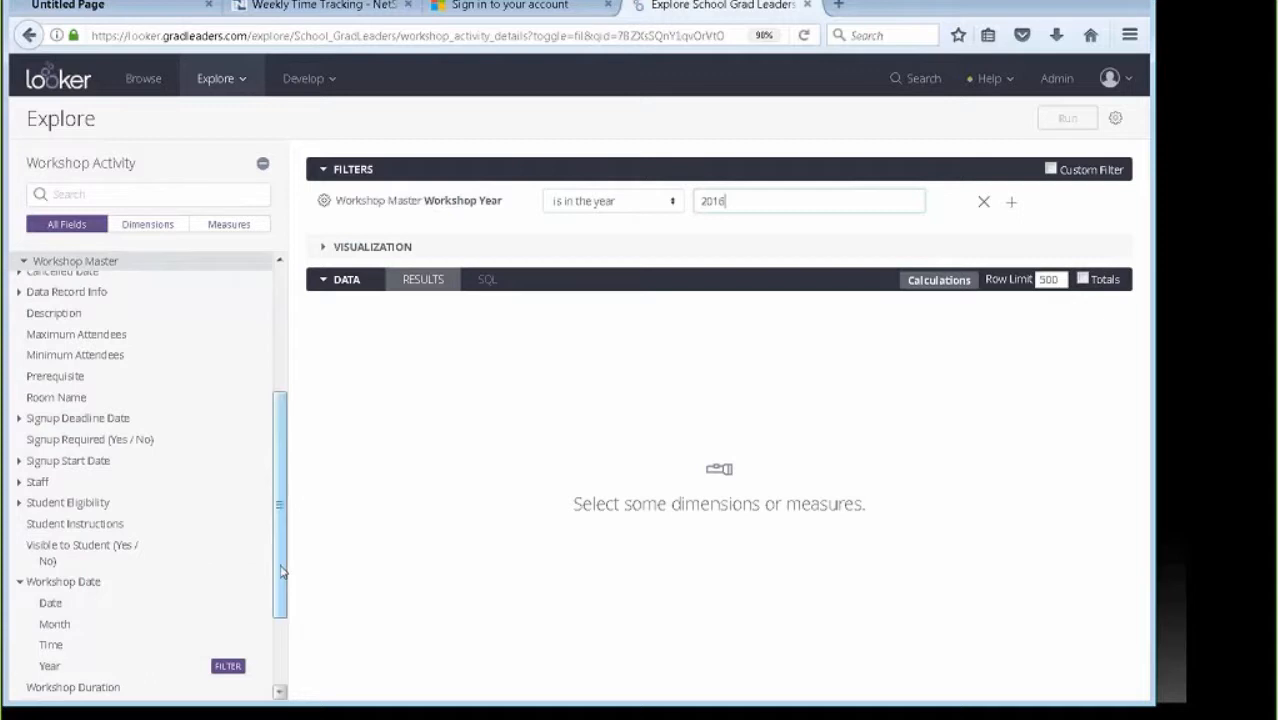
Add Workshop Month with the Count Rsvp and Count Attended measures from Workshop Activity Details, and run the query.
{"action": "left_click", "coordinate": [66, 630]}
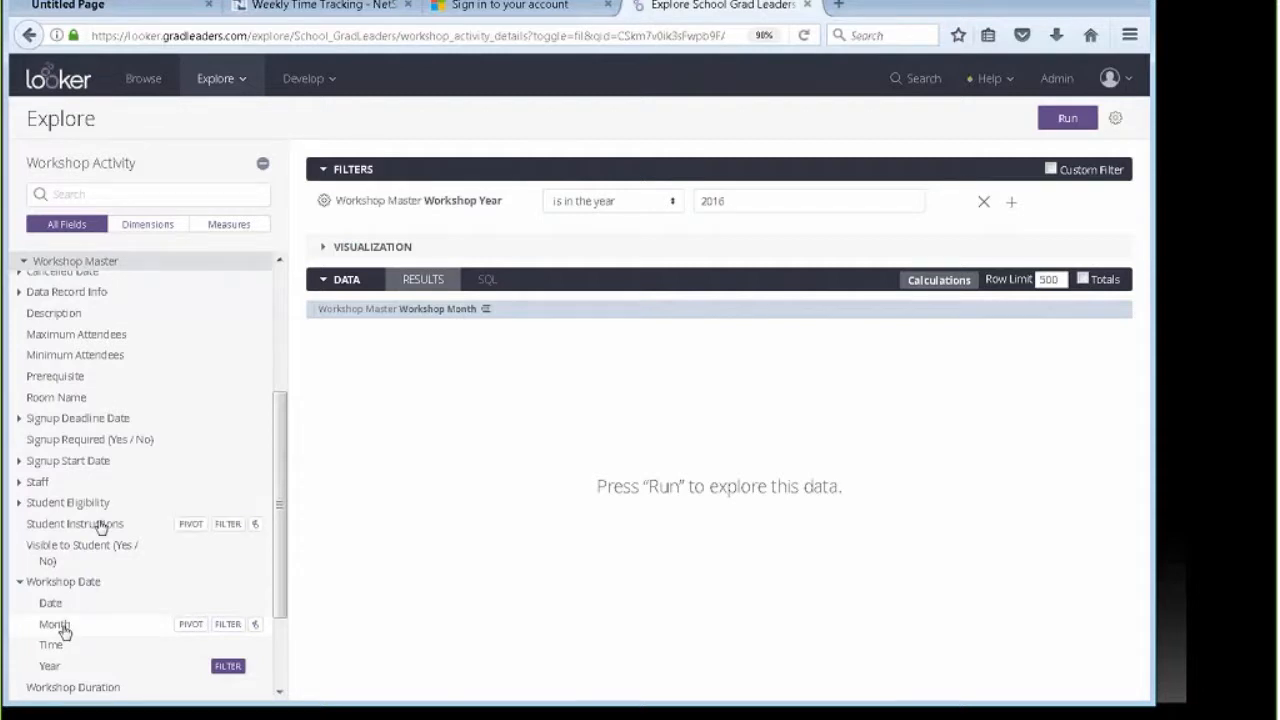
{"action": "scroll", "coordinate": [100, 523], "scroll_direction": "up", "scroll_amount": 3}
{"action": "scroll", "coordinate": [100, 523], "scroll_direction": "up", "scroll_amount": 3}
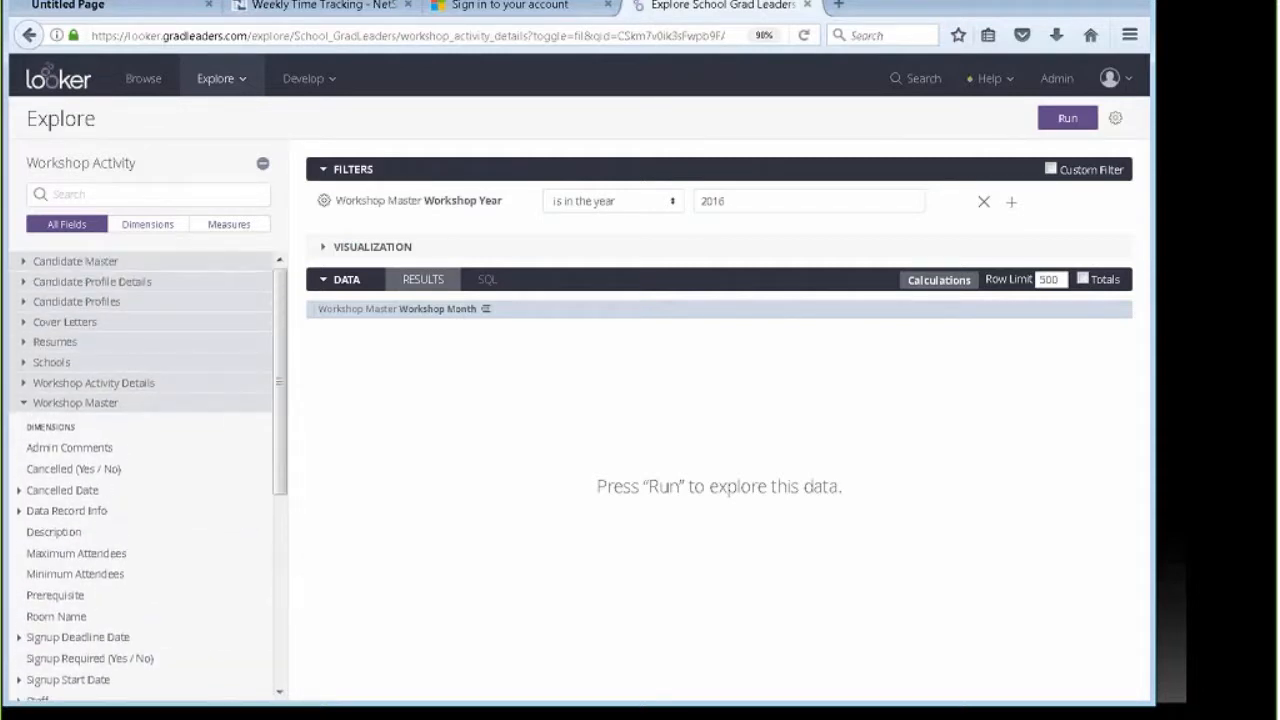
{"action": "left_click", "coordinate": [86, 401]}
{"action": "left_click", "coordinate": [86, 386]}
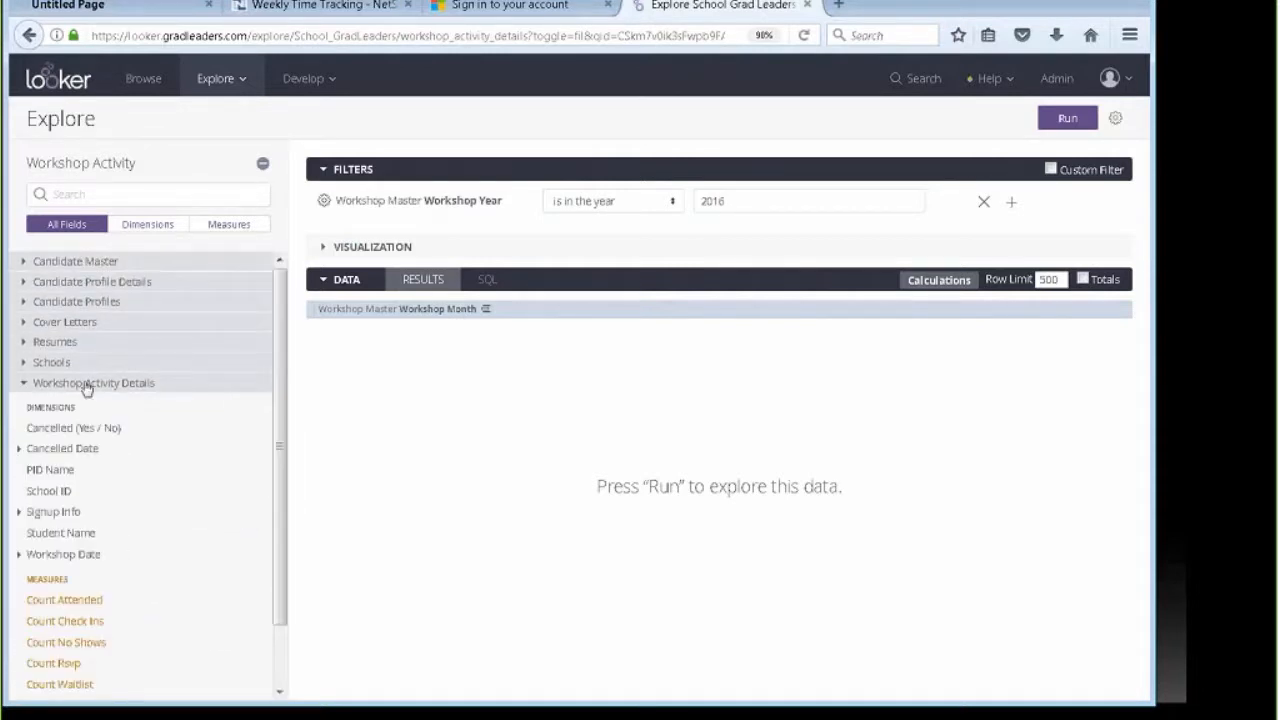
{"action": "scroll", "coordinate": [160, 585], "scroll_direction": "down", "scroll_amount": 2}
{"action": "left_click", "coordinate": [54, 597]}
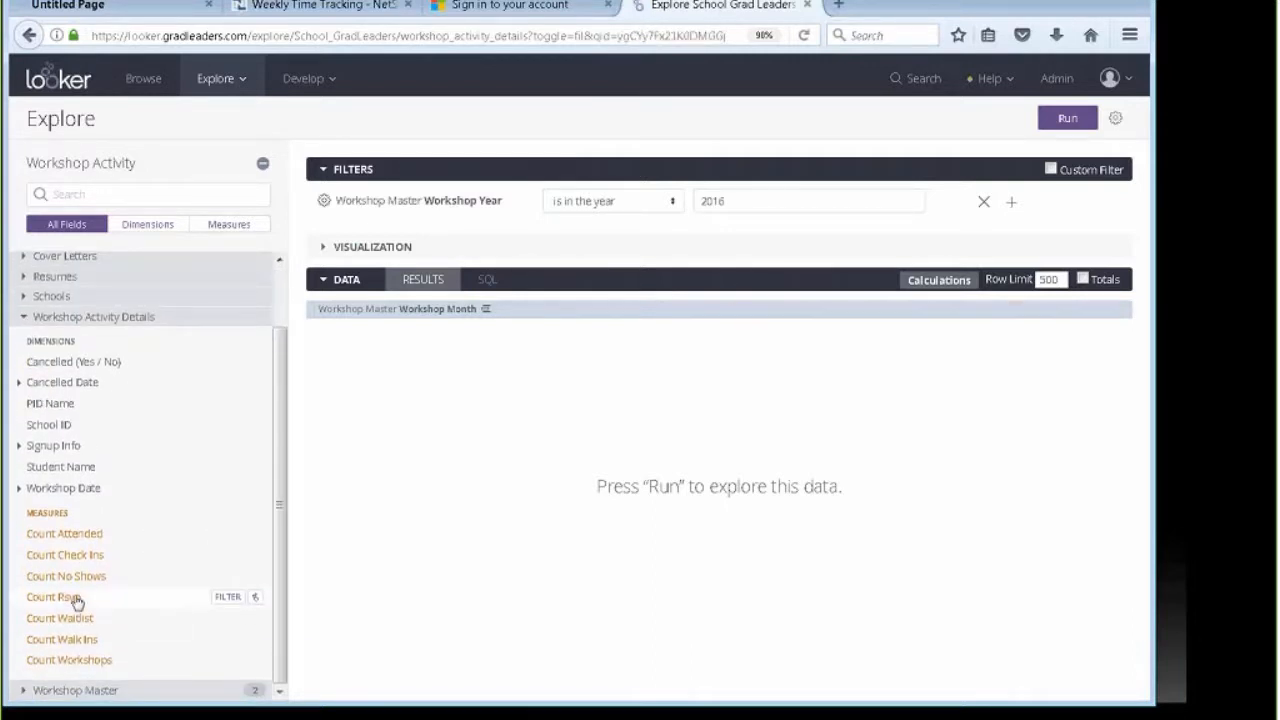
{"action": "left_click", "coordinate": [79, 535]}
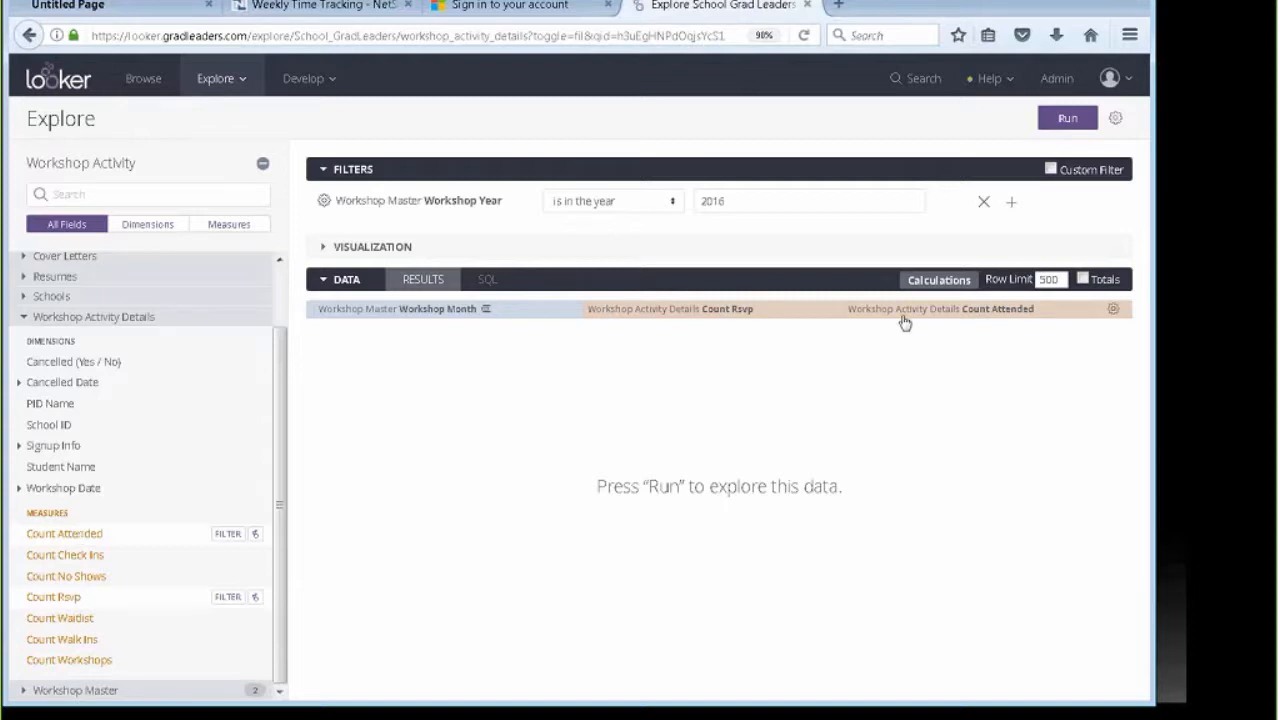
{"action": "left_click", "coordinate": [1080, 118]}
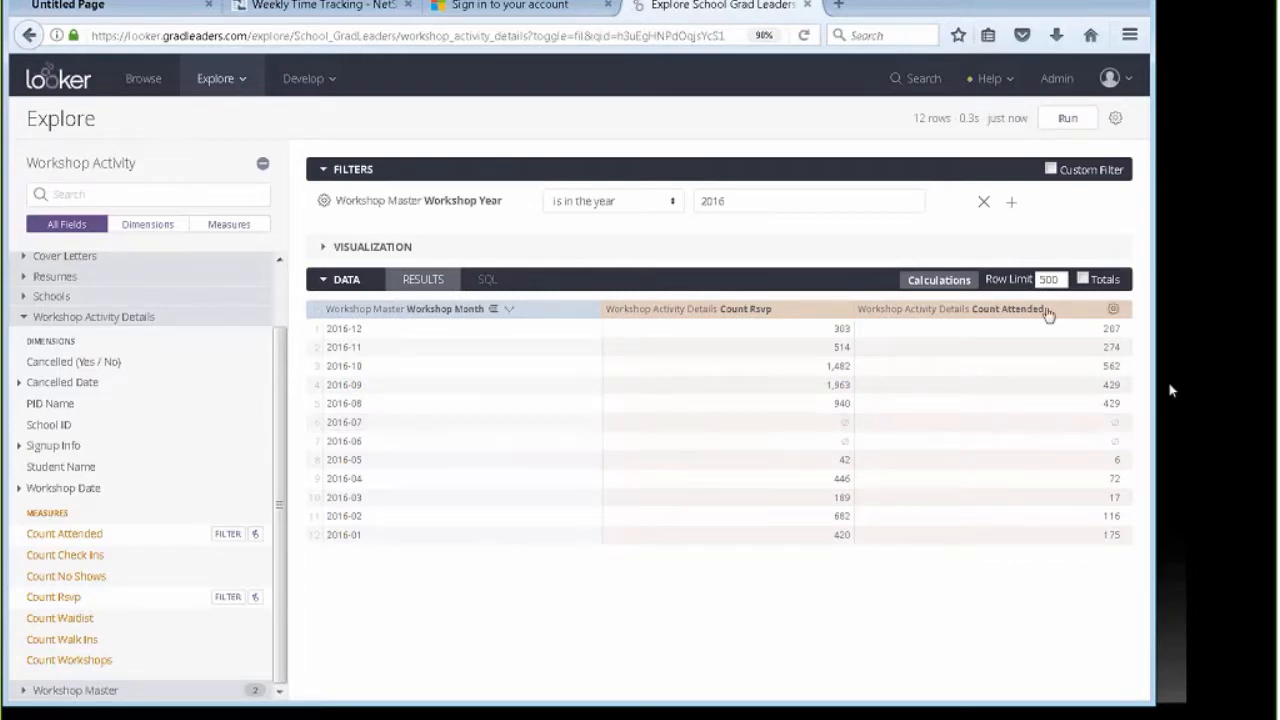
Create a table calculation named "% Attended".
{"action": "left_click", "coordinate": [938, 282]}
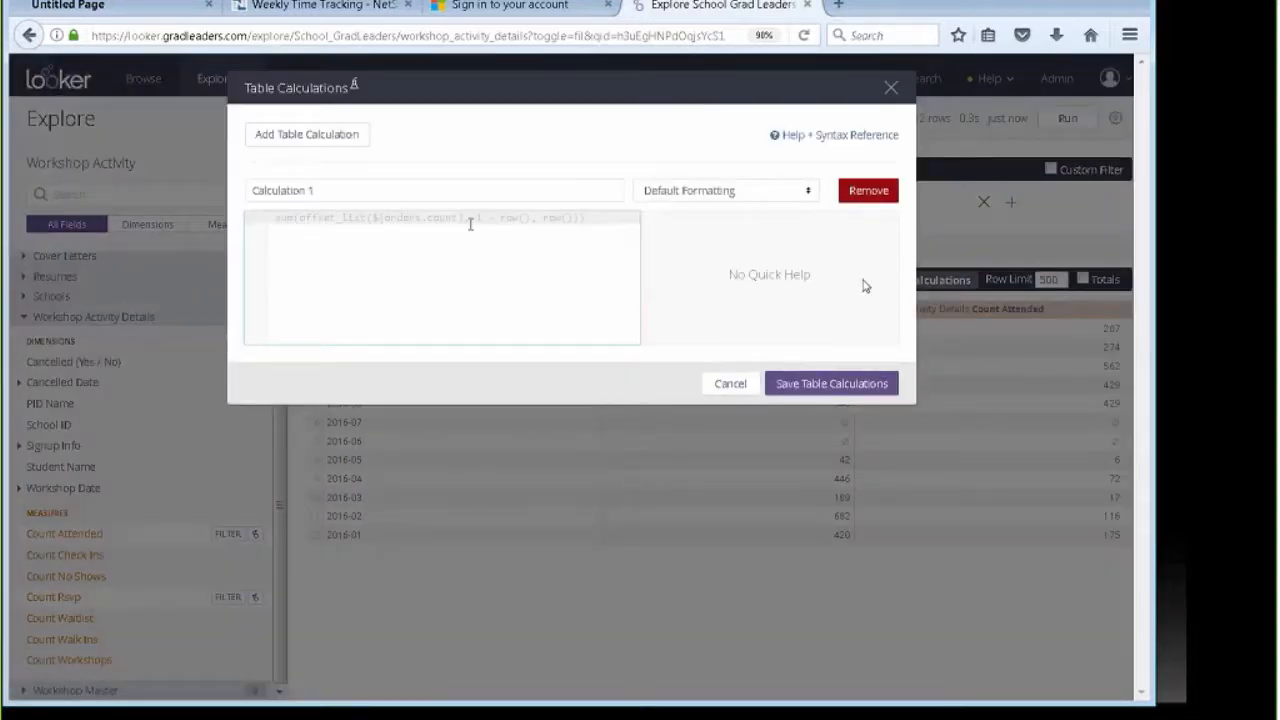
{"action": "left_click_drag", "start_coordinate": [316, 190], "coordinate": [251, 190]}
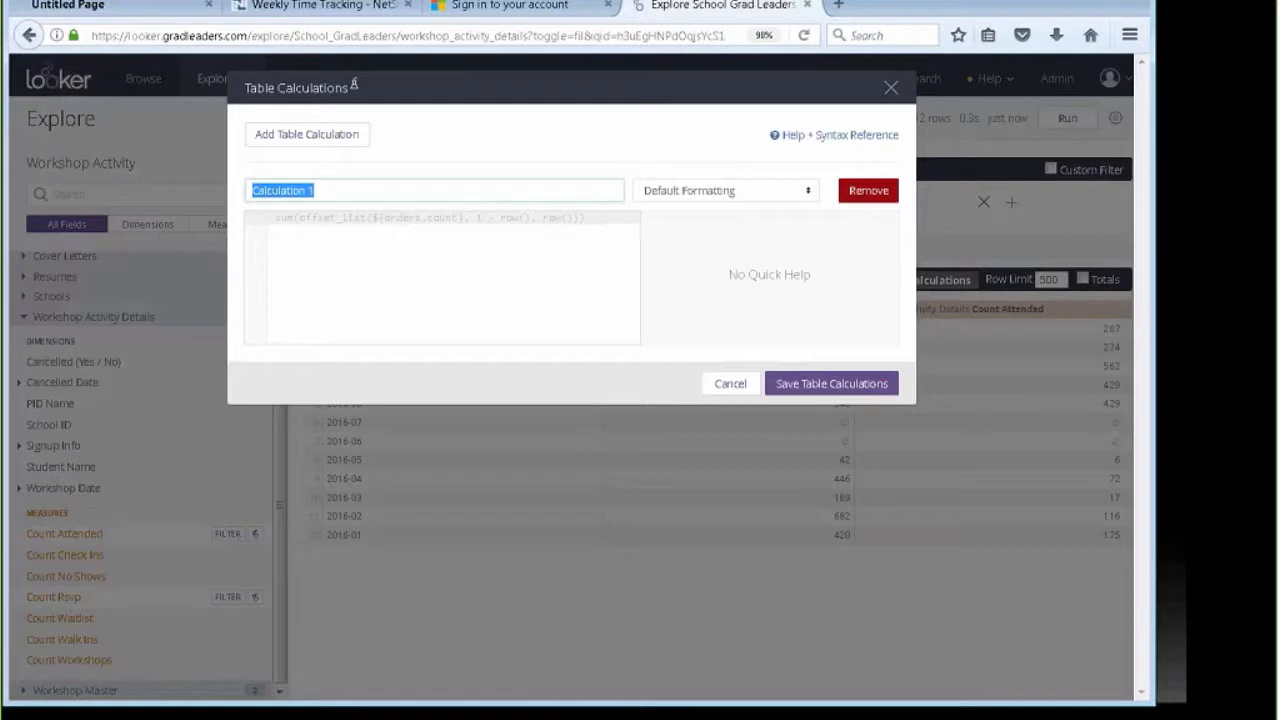
{"action": "type", "text": "%"}
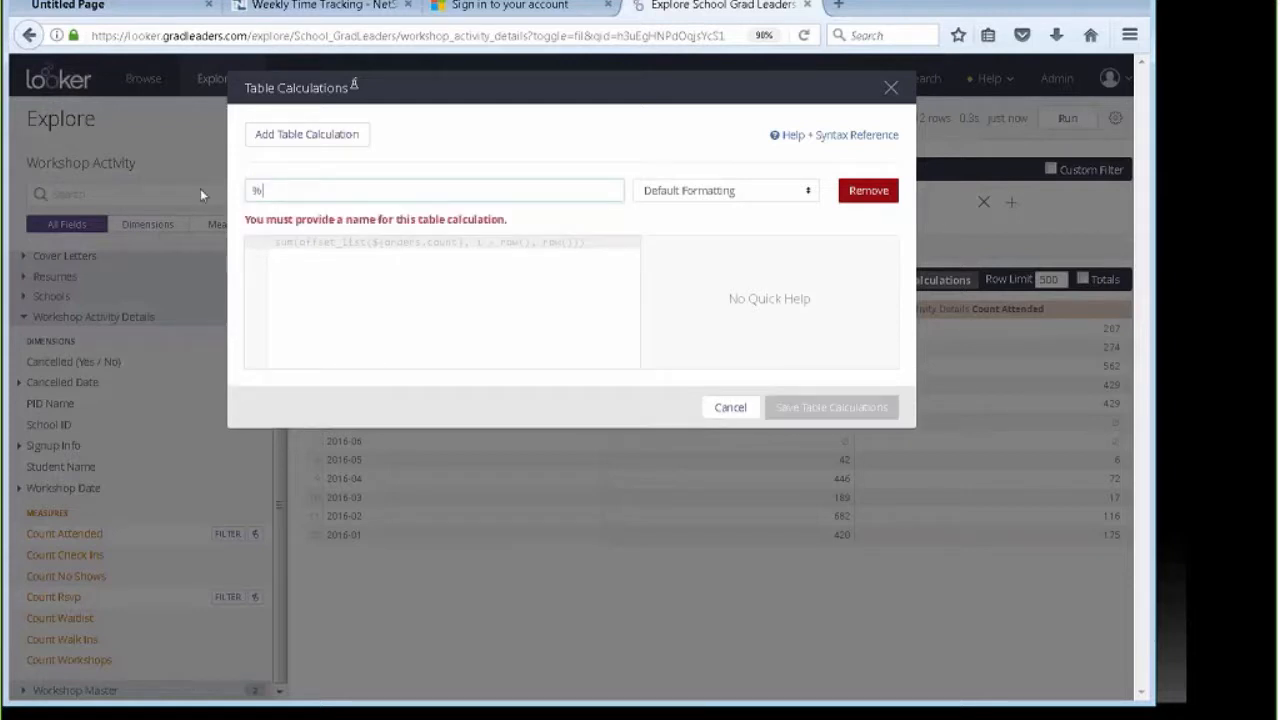
{"action": "type", "text": "Attended"}
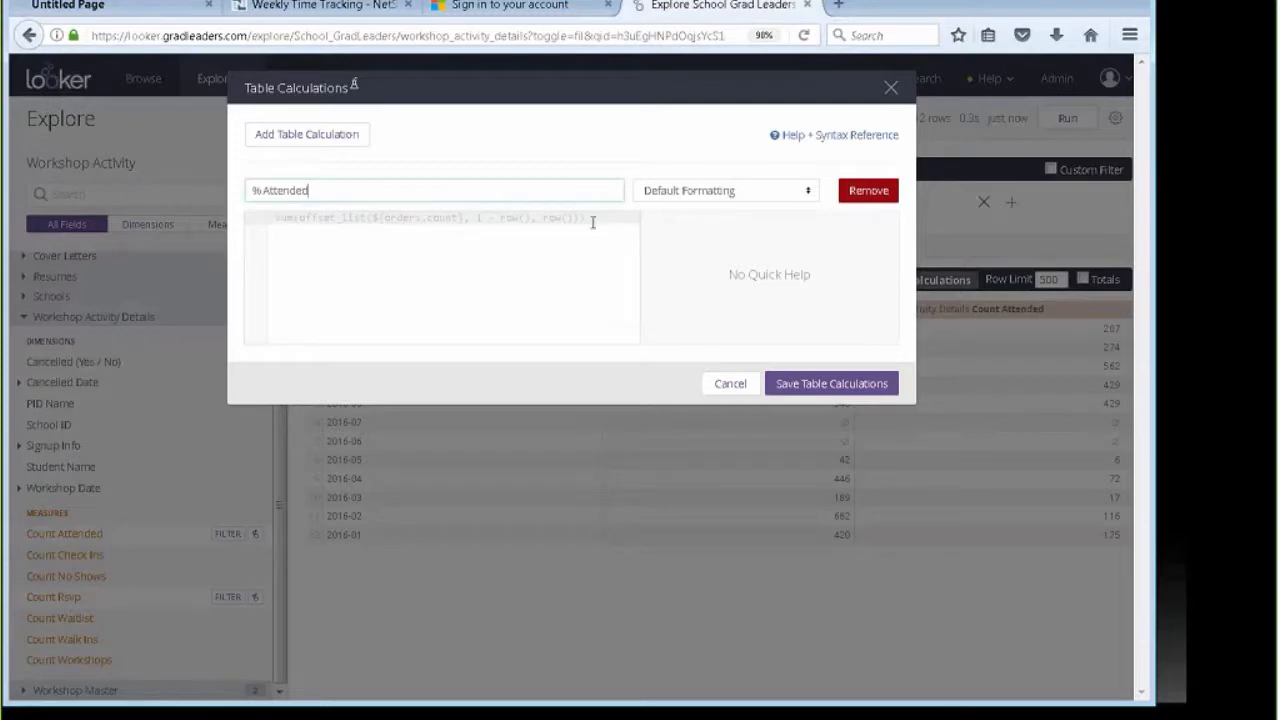
Enter the calculation formula ${workshop_activity_details.Count_Attended} / ${workshop_activity_details.Count_RSVP}.
{"action": "left_click", "coordinate": [284, 218]}
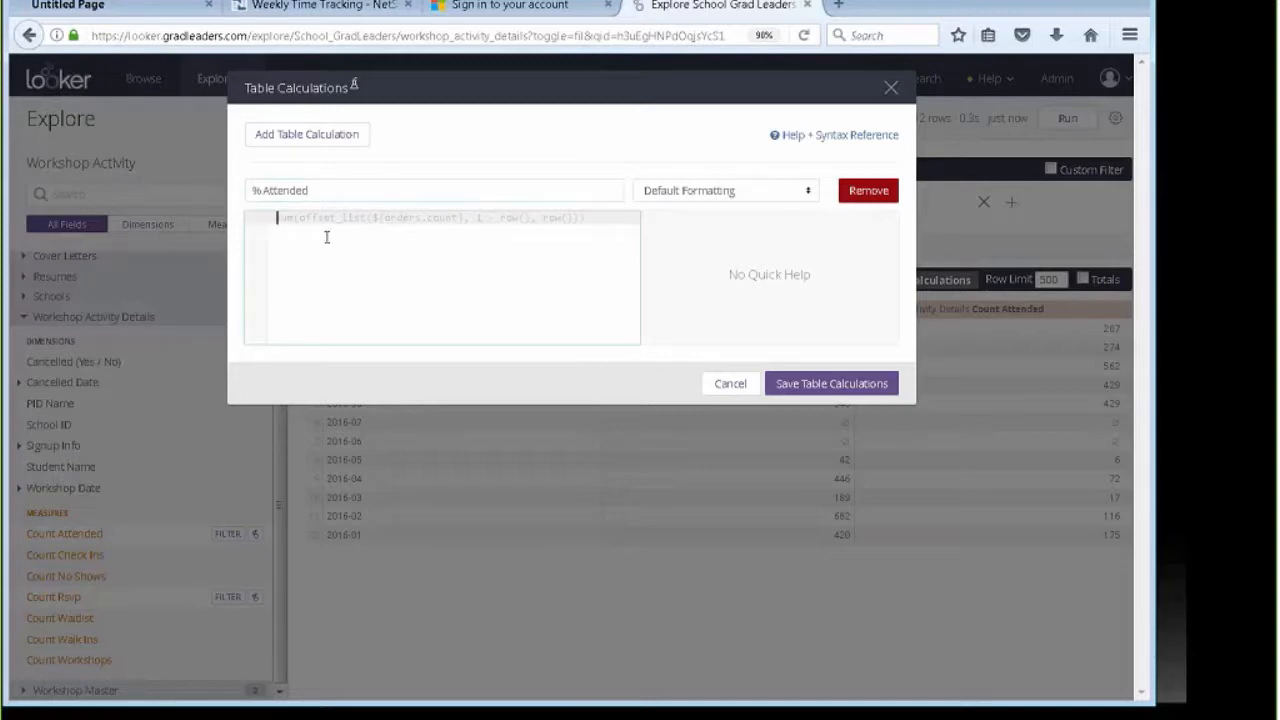
{"action": "type", "text": "${"}
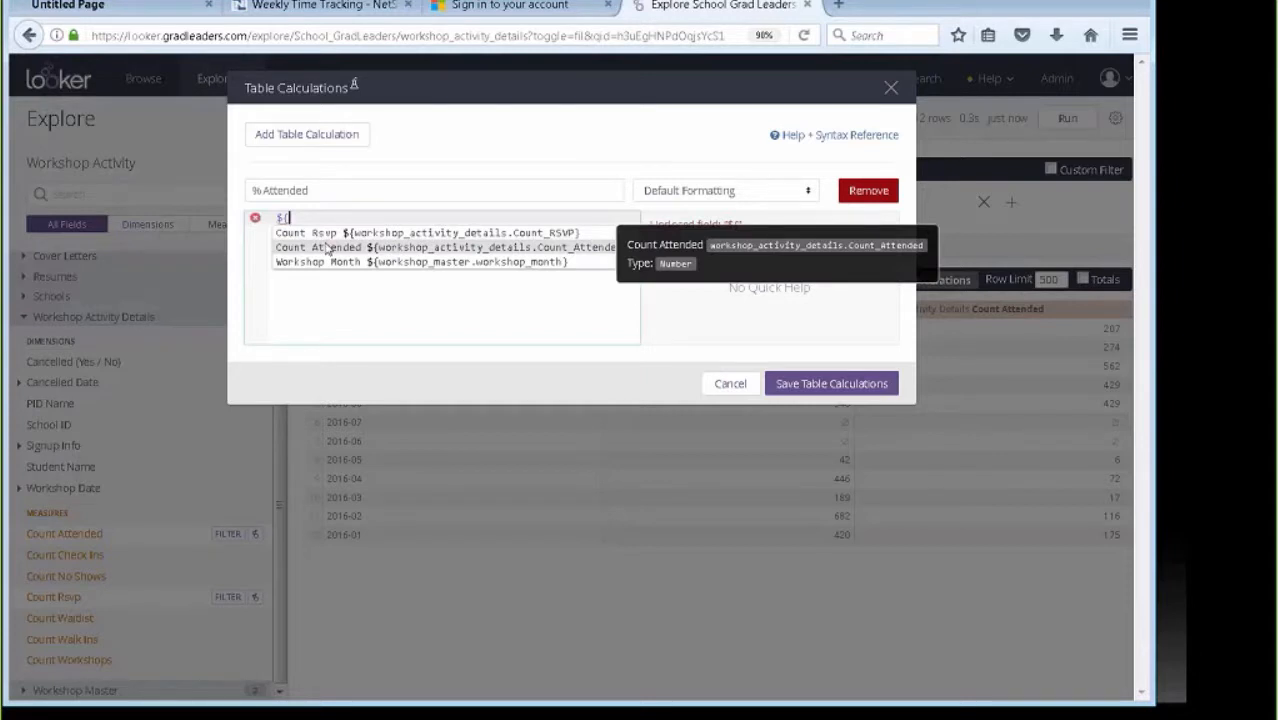
{"action": "left_click", "coordinate": [325, 248]}
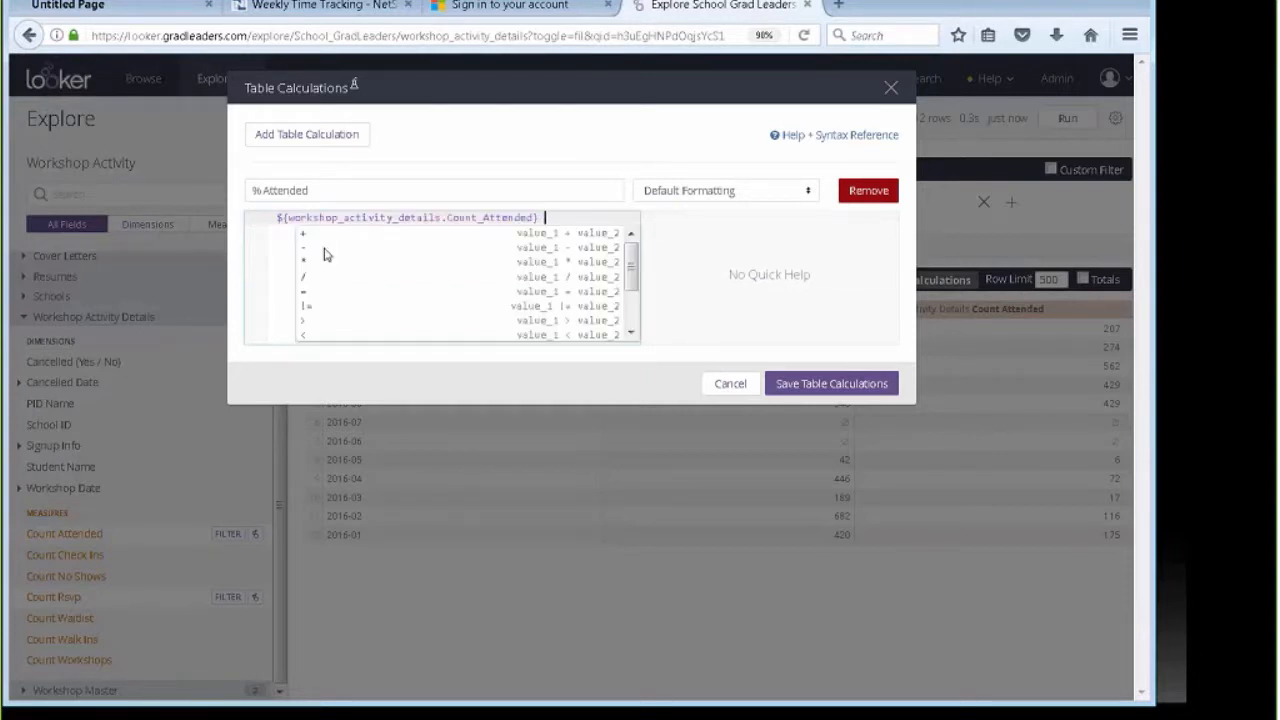
{"action": "type", "text": "/ "}
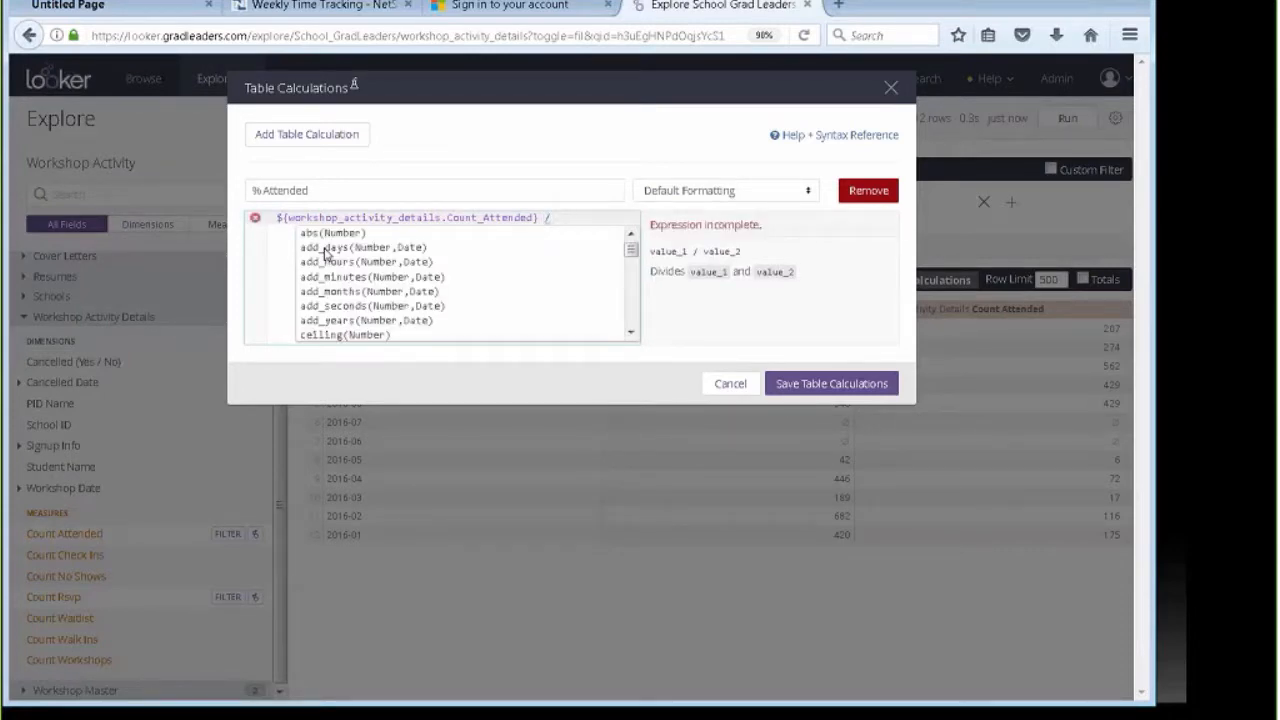
{"action": "type", "text": "${"}
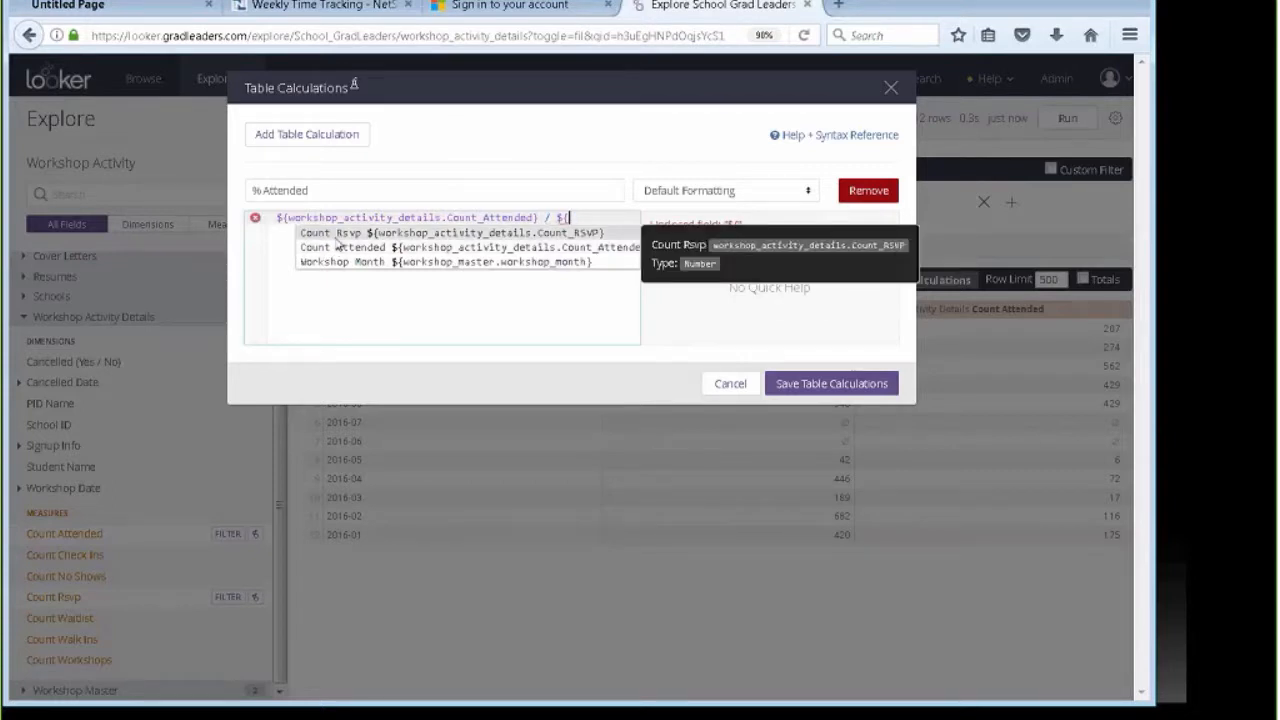
{"action": "left_click", "coordinate": [338, 239]}
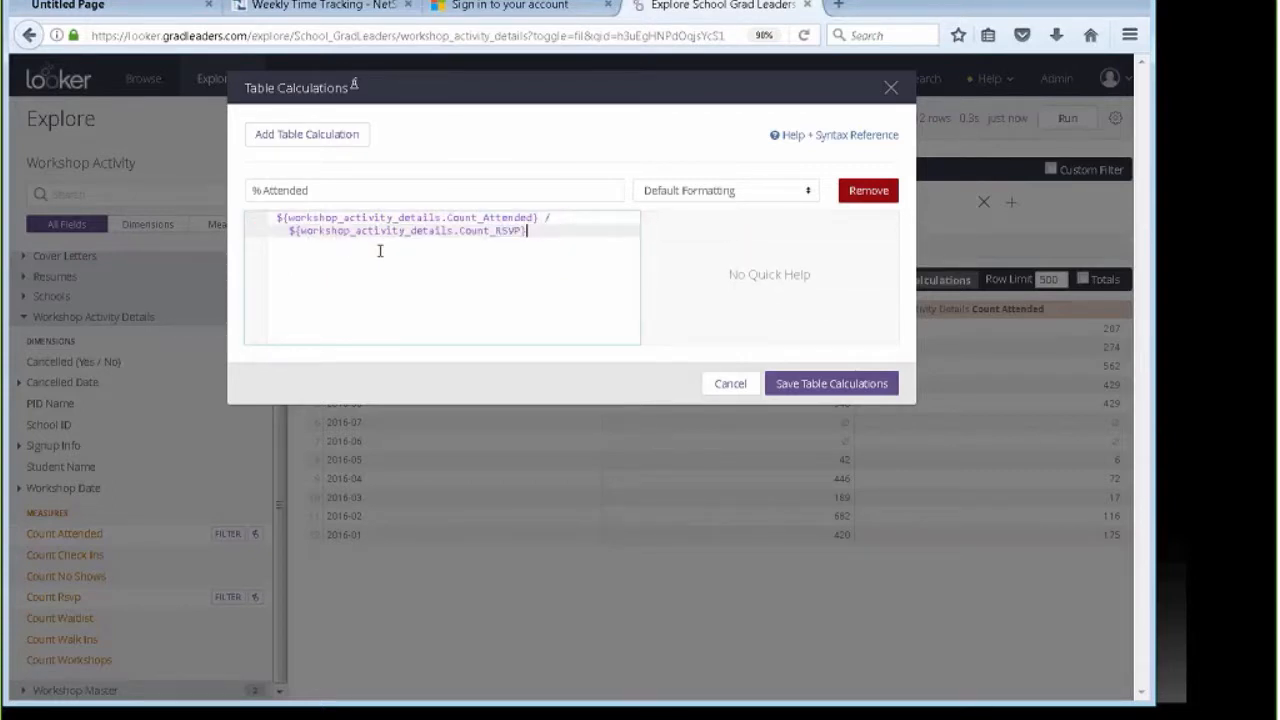
Format the % Attended calculation as Percent (2) and save it to the results.
{"action": "left_click", "coordinate": [728, 191]}
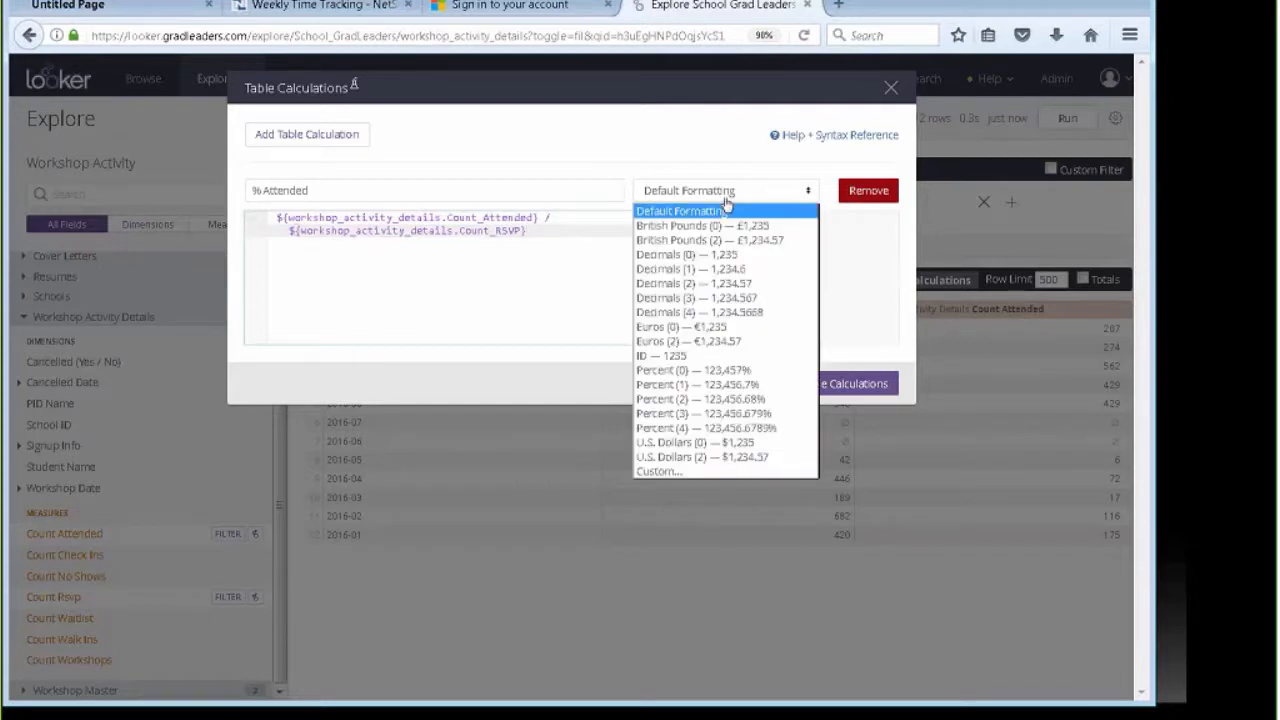
{"action": "left_click", "coordinate": [734, 399]}
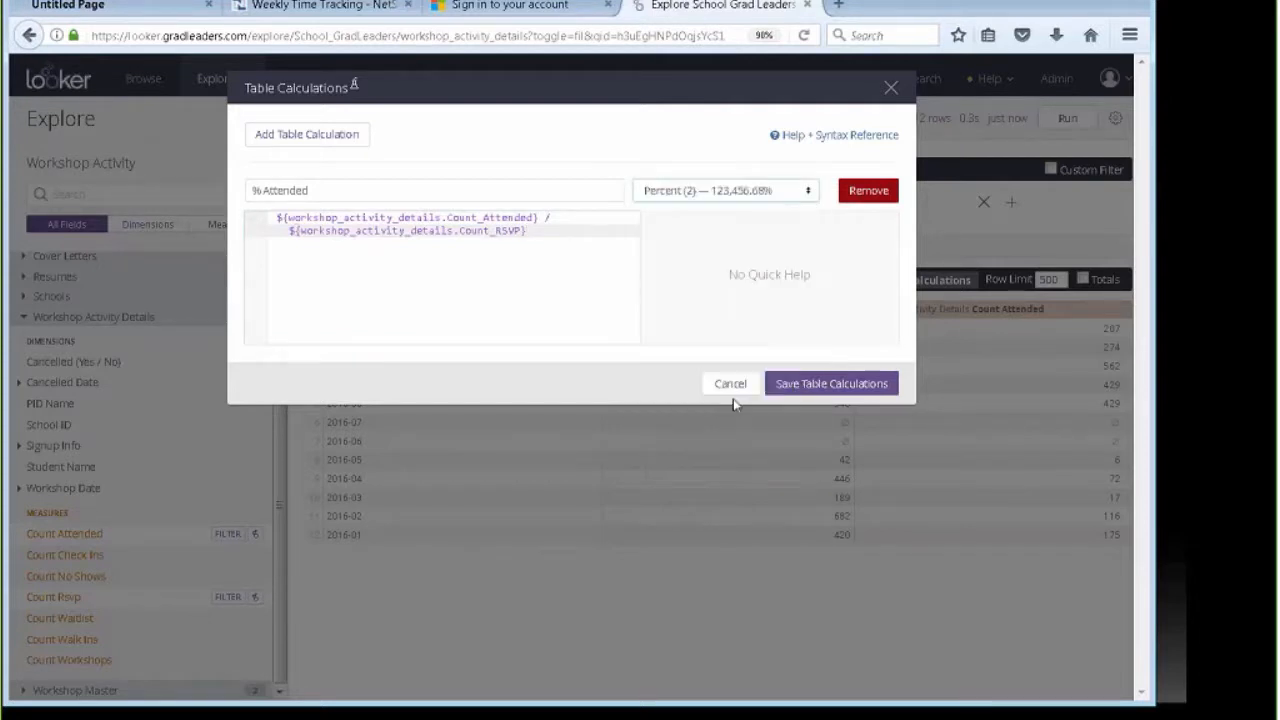
{"action": "left_click", "coordinate": [842, 386]}
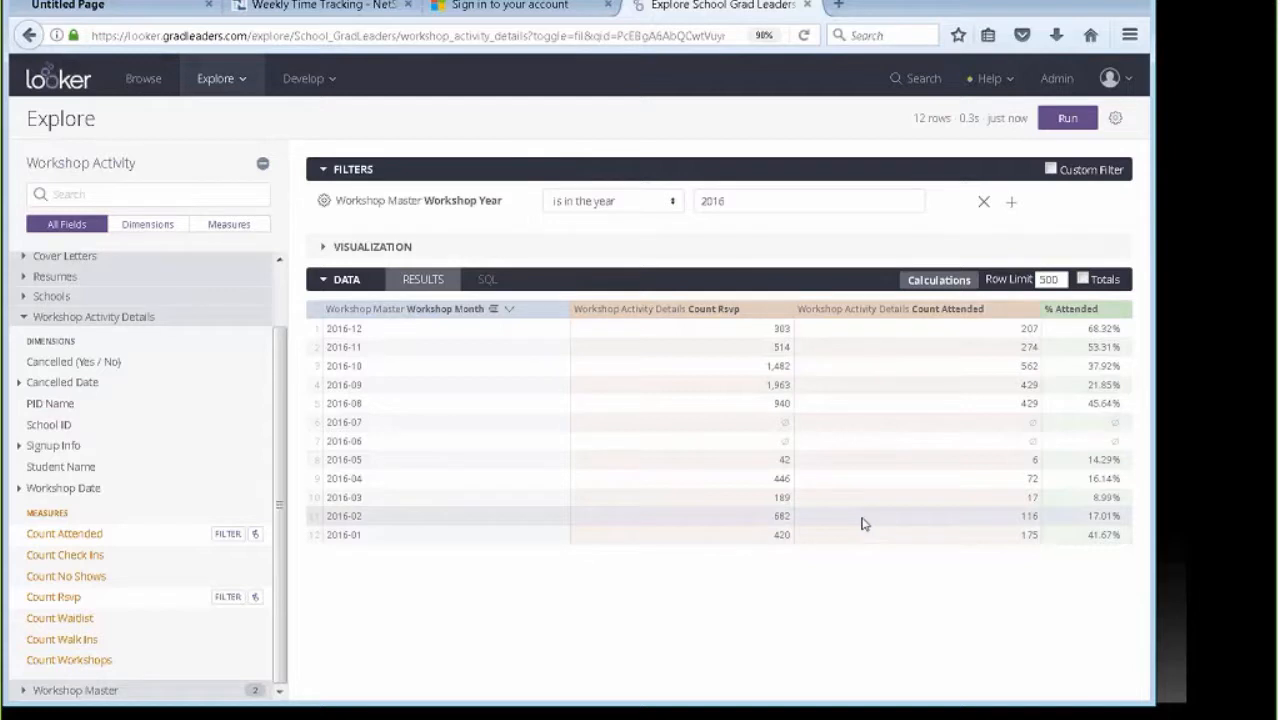
Set the Workshop Year filter to the past 3 years and rerun the query, sorting Workshop Month in ascending order.
{"action": "left_click", "coordinate": [673, 203]}
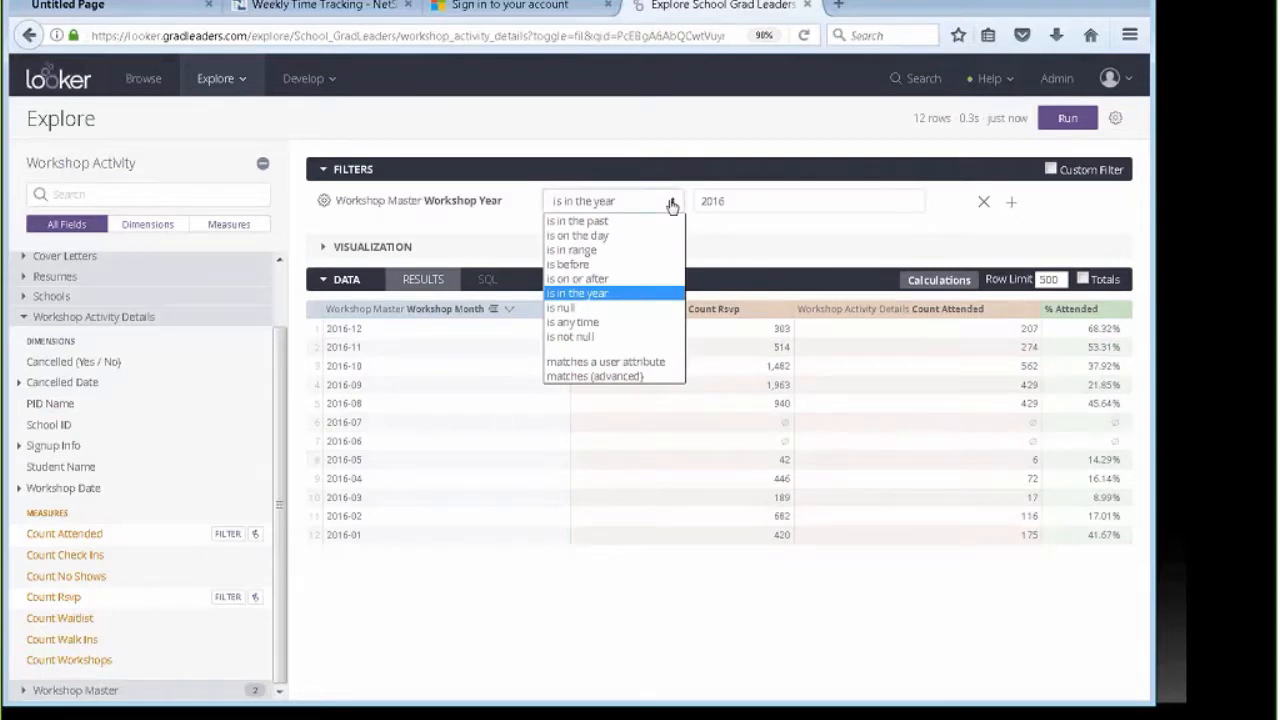
{"action": "left_click", "coordinate": [666, 220]}
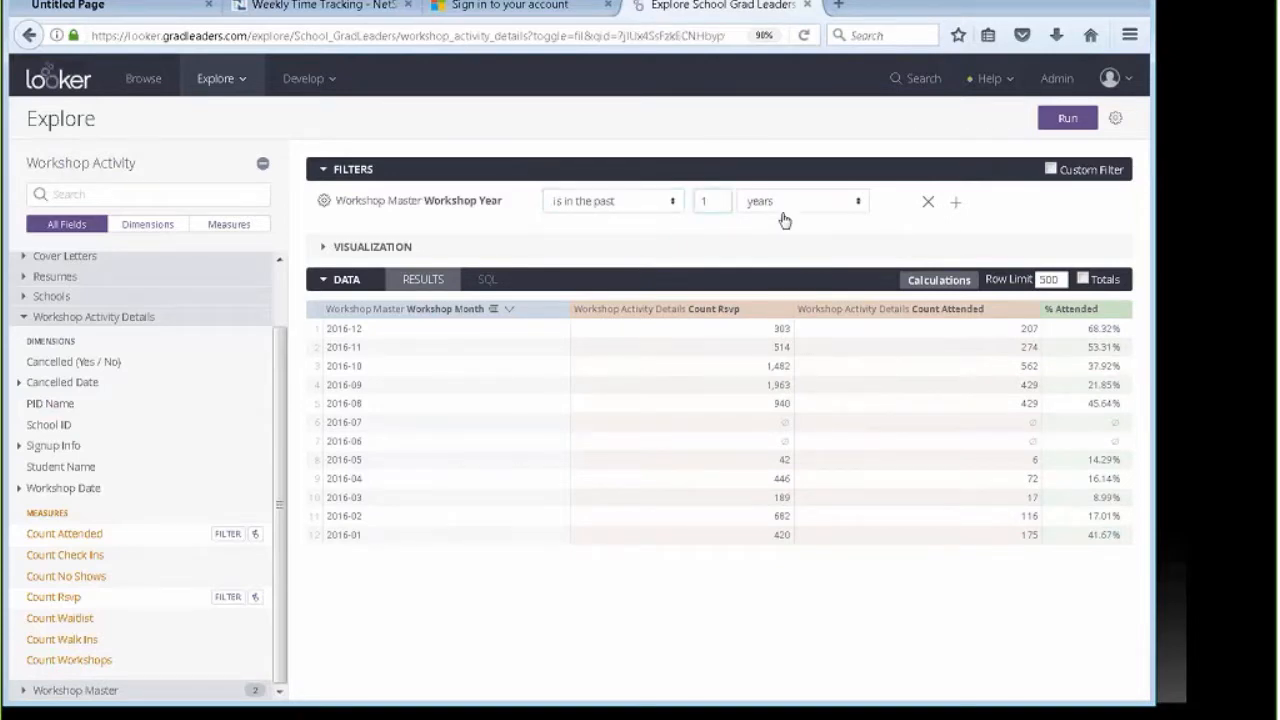
{"action": "key", "text": "BackSpace"}
{"action": "type", "text": "3"}
{"action": "left_click", "coordinate": [1058, 126]}
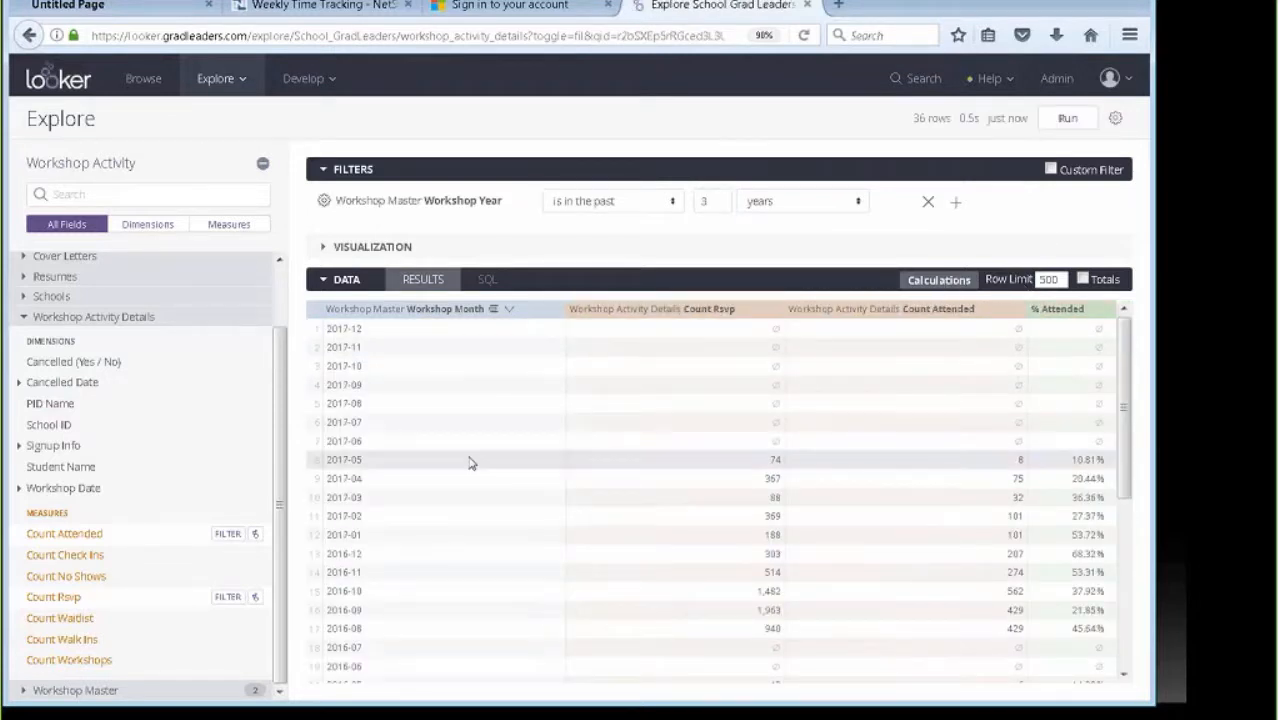
{"action": "left_click", "coordinate": [509, 313]}
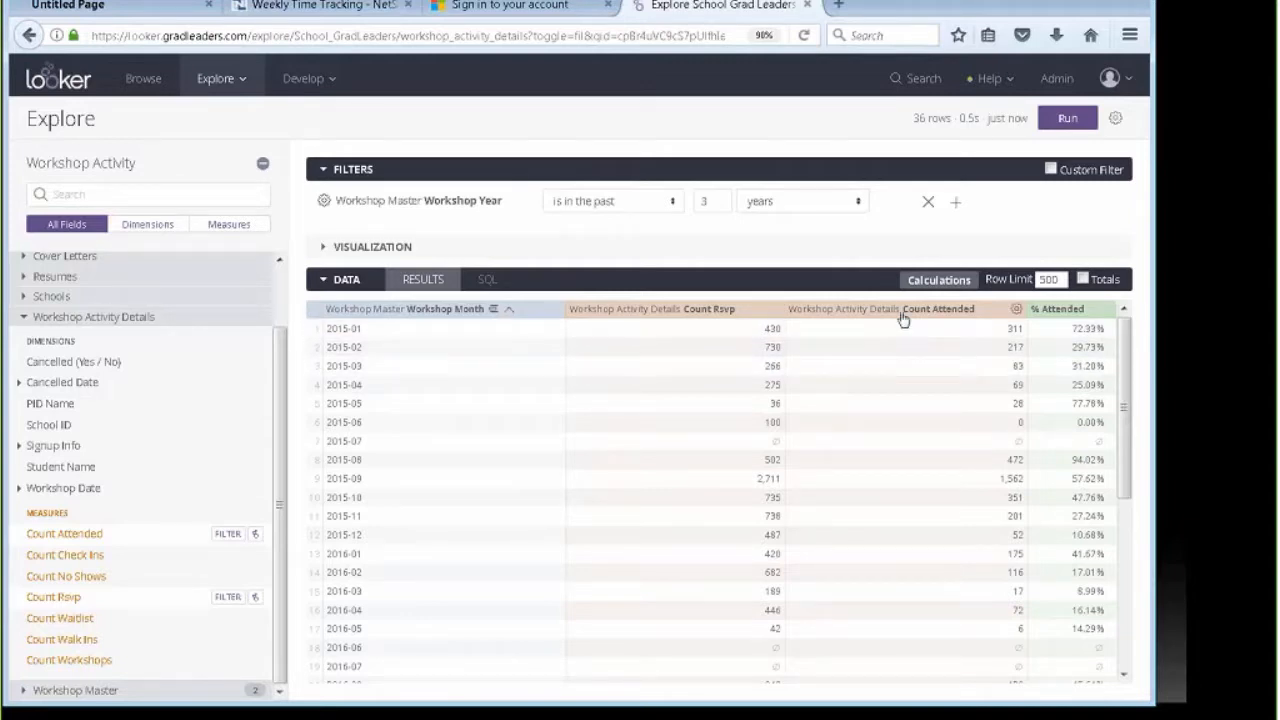
Add a second table calculation named "YOY % Change".
{"action": "left_click", "coordinate": [928, 282]}
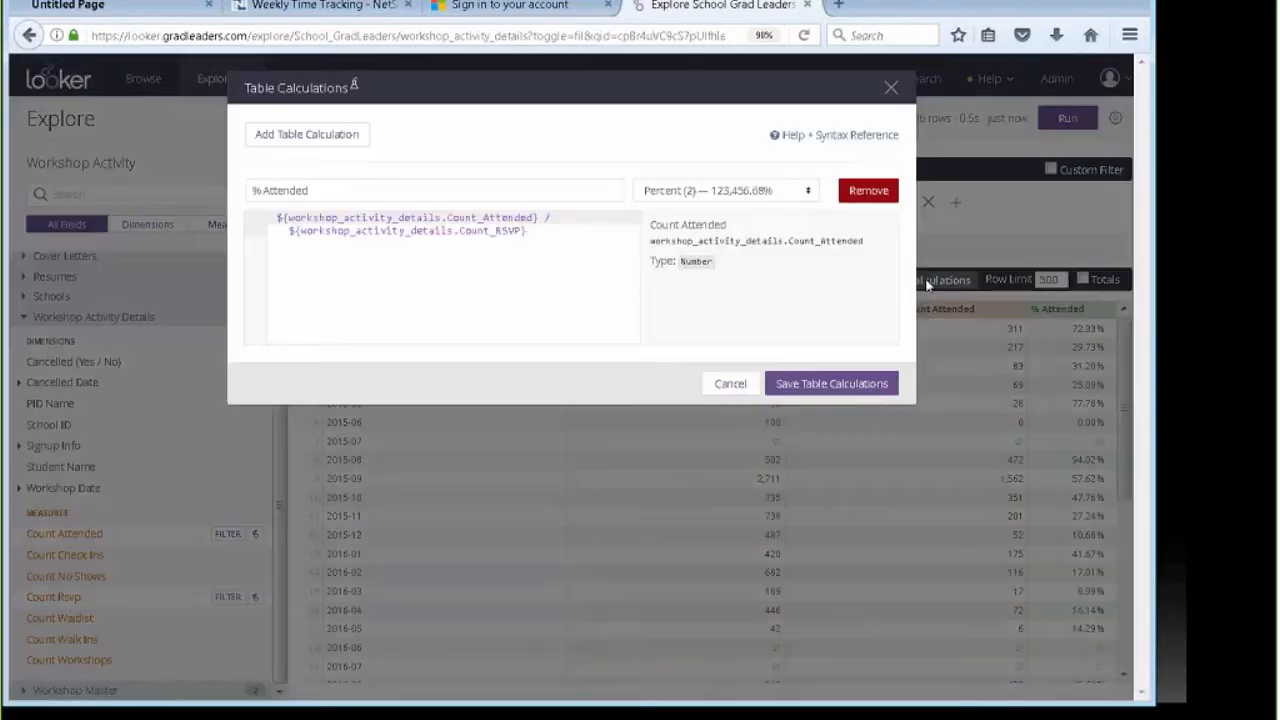
{"action": "left_click", "coordinate": [277, 138]}
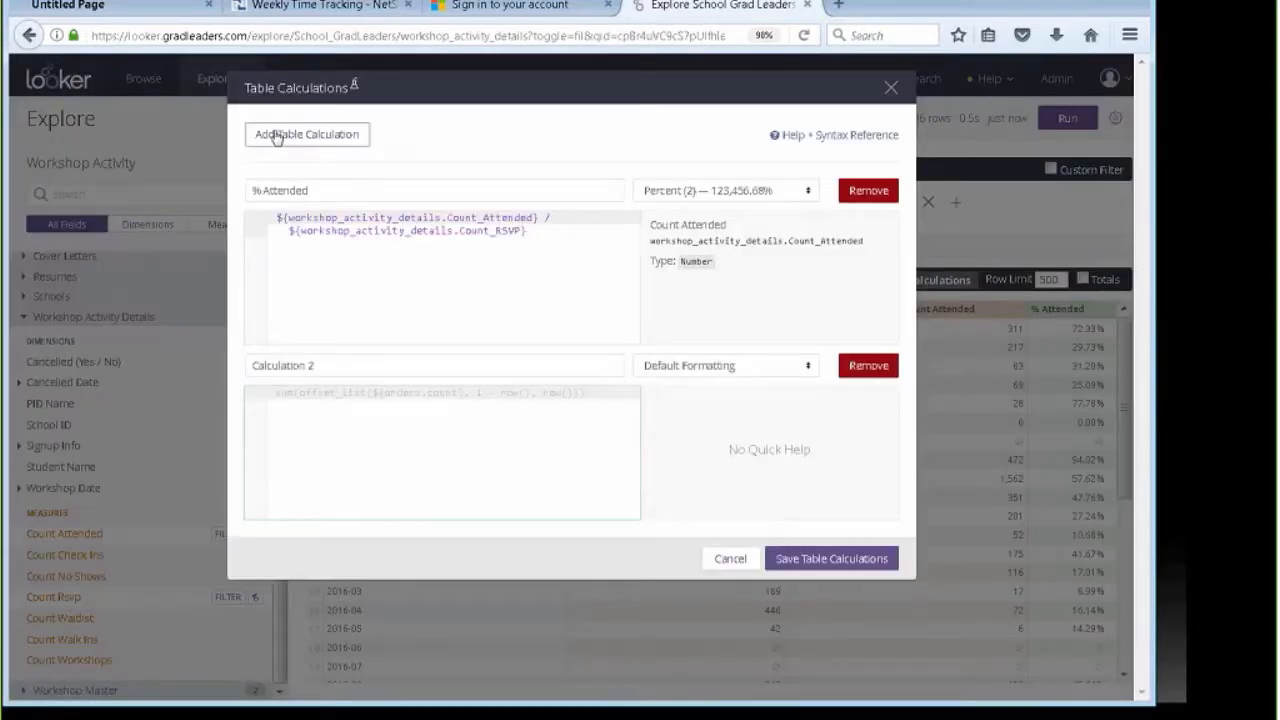
{"action": "left_click_drag", "start_coordinate": [320, 366], "coordinate": [186, 365]}
{"action": "type", "text": "YOY"}
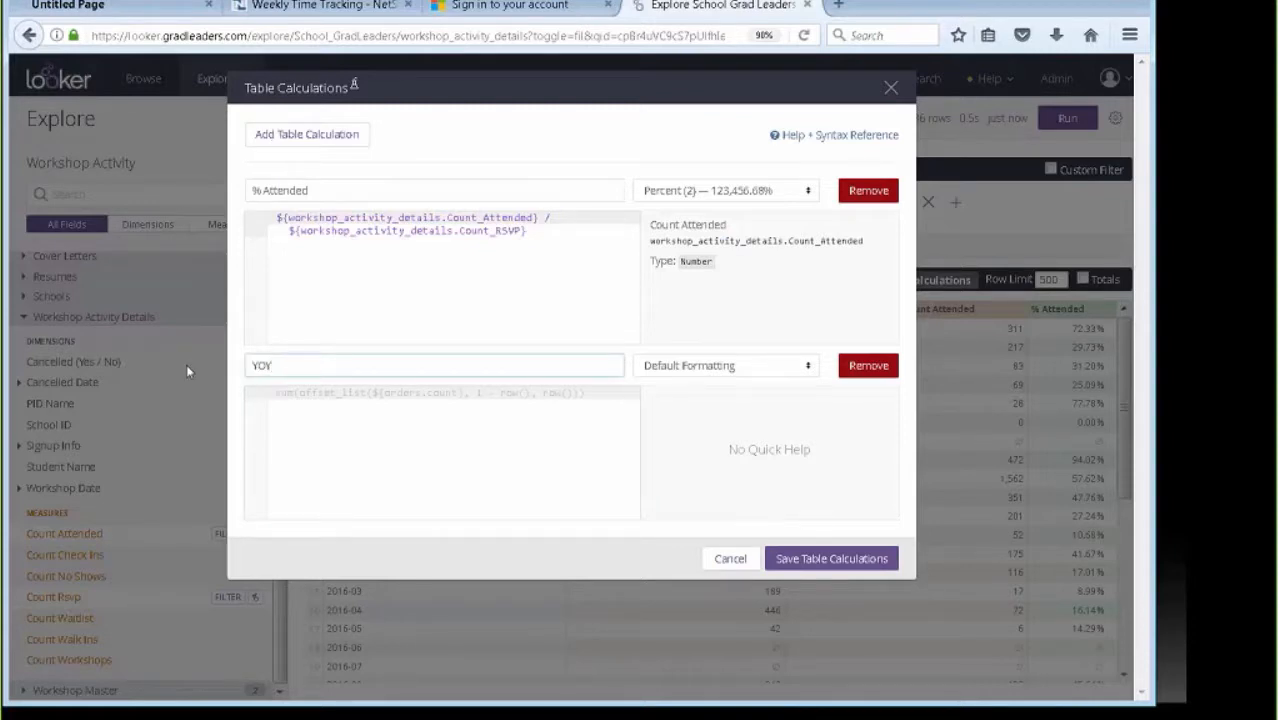
{"action": "type", "text": " % Change"}
Enter the YOY % Change formula ${attended} / offset(${attended},-12) -1.
{"action": "left_click", "coordinate": [294, 410]}
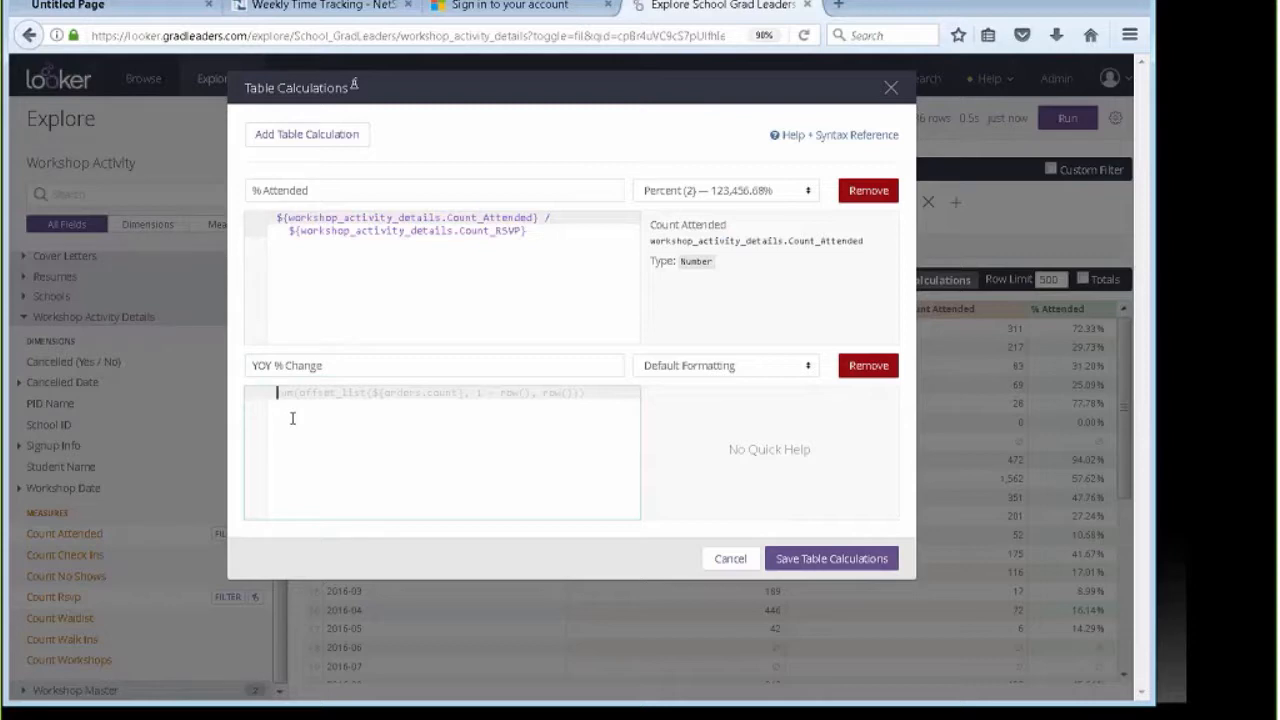
{"action": "type", "text": "${"}
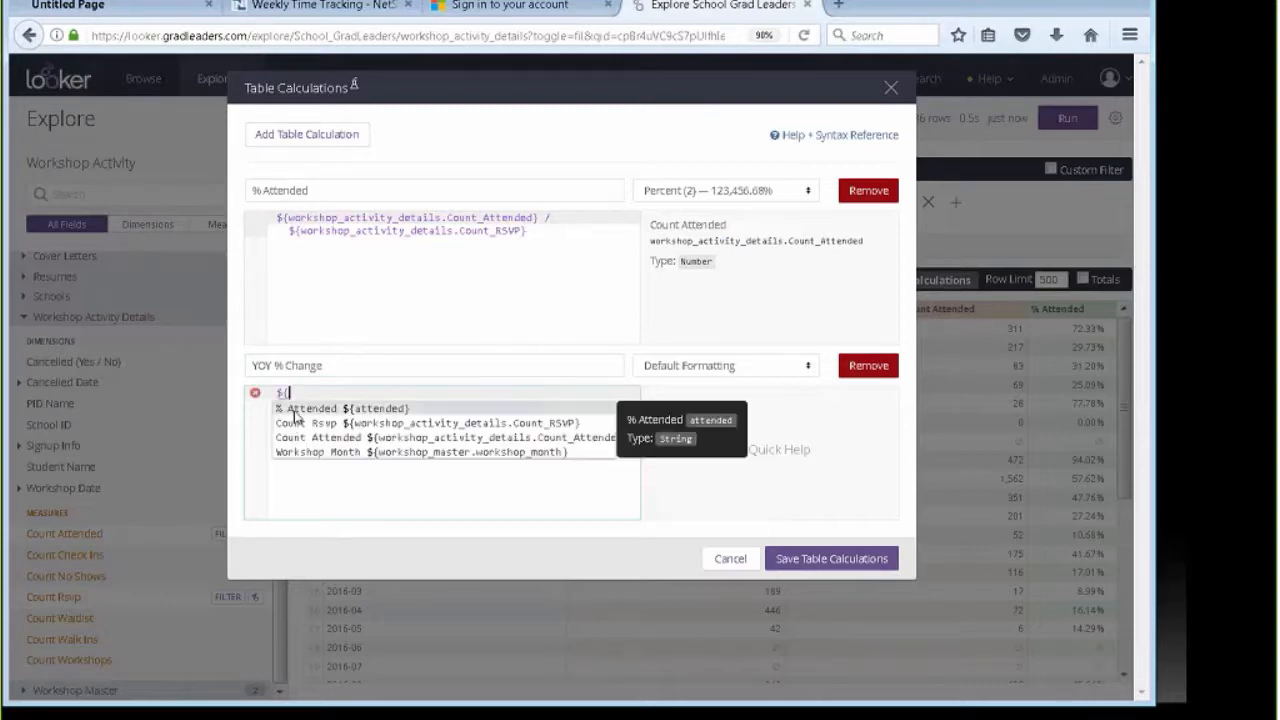
{"action": "left_click", "coordinate": [298, 413]}
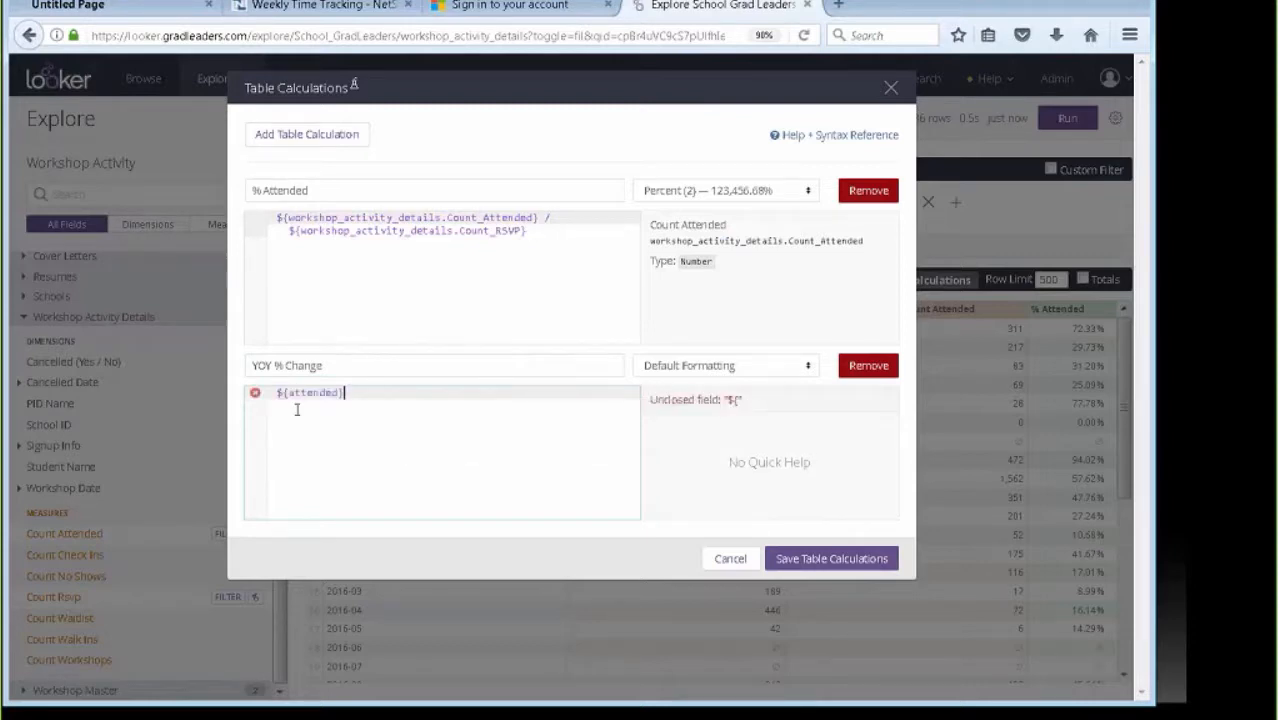
{"action": "type", "text": "/"}
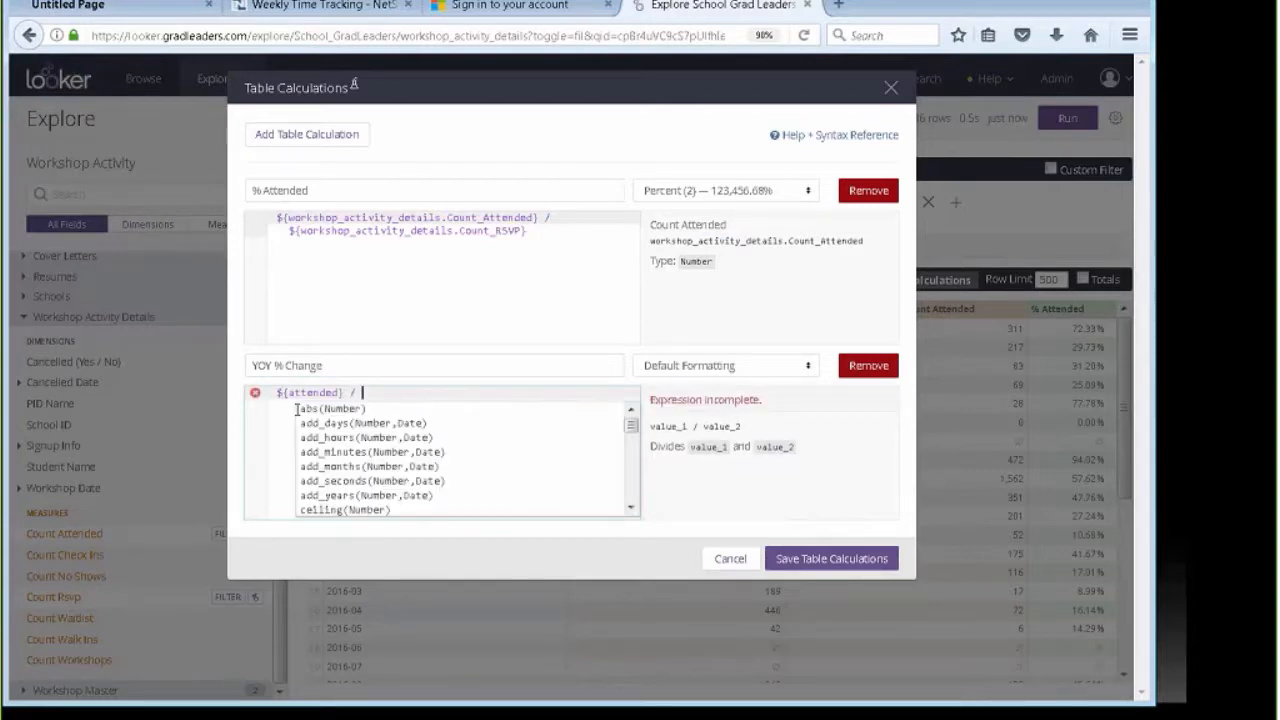
{"action": "type", "text": " off"}
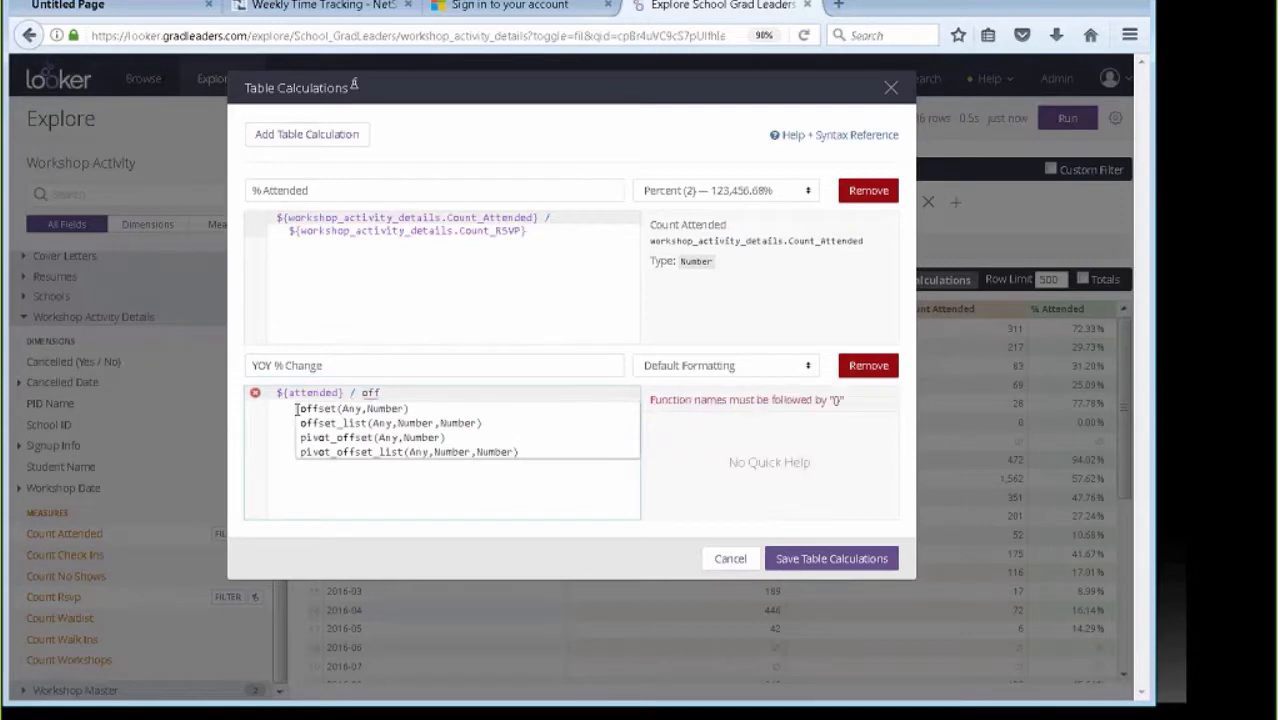
{"action": "mouse_move", "coordinate": [305, 412]}
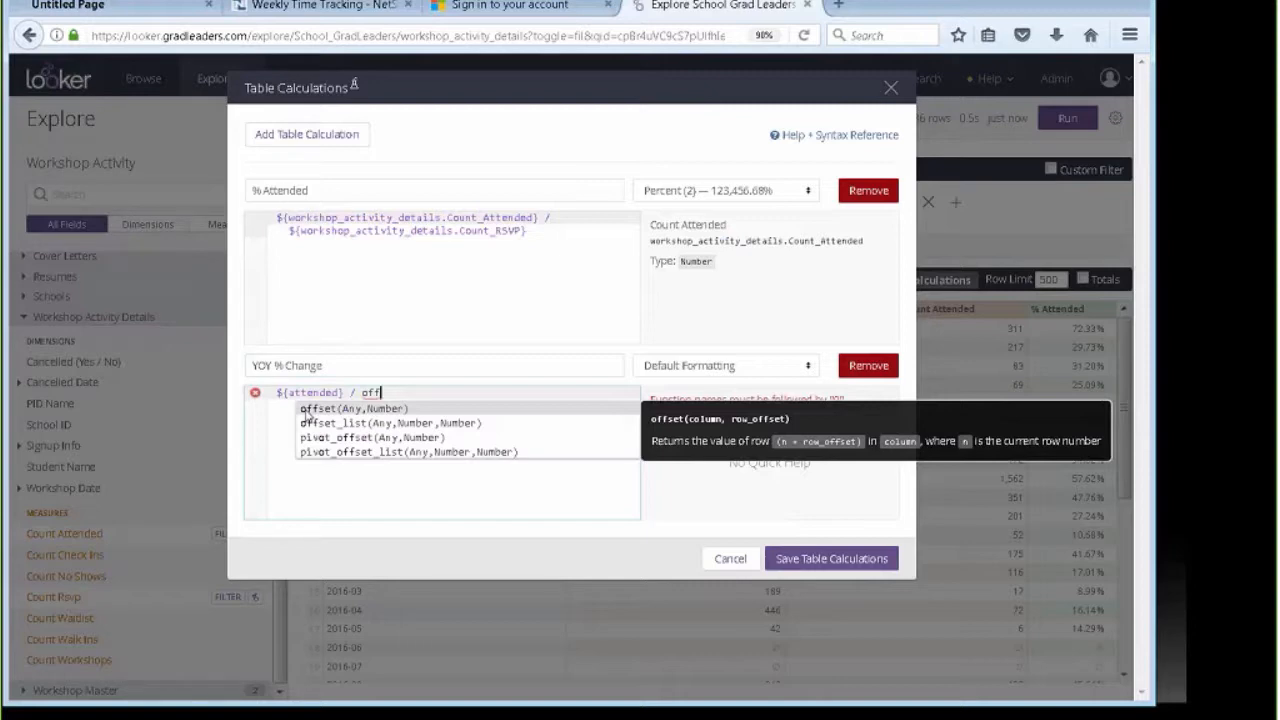
{"action": "left_click", "coordinate": [306, 410]}
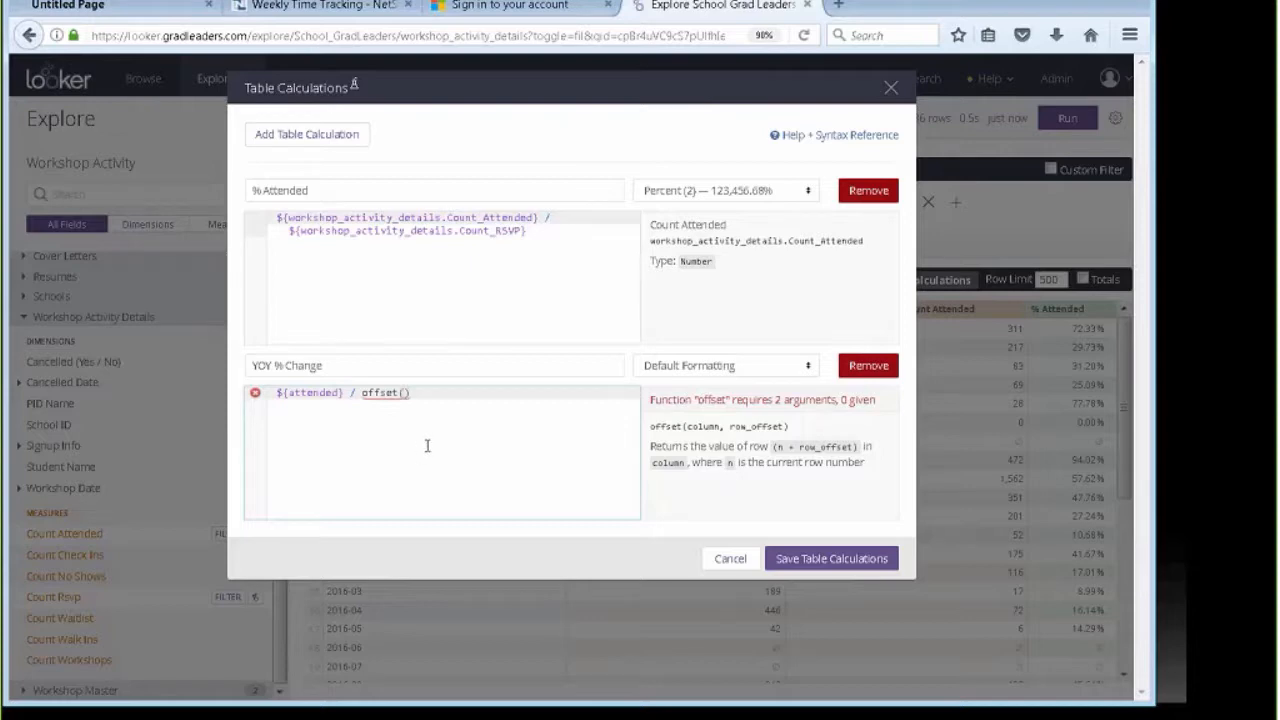
{"action": "type", "text": "${"}
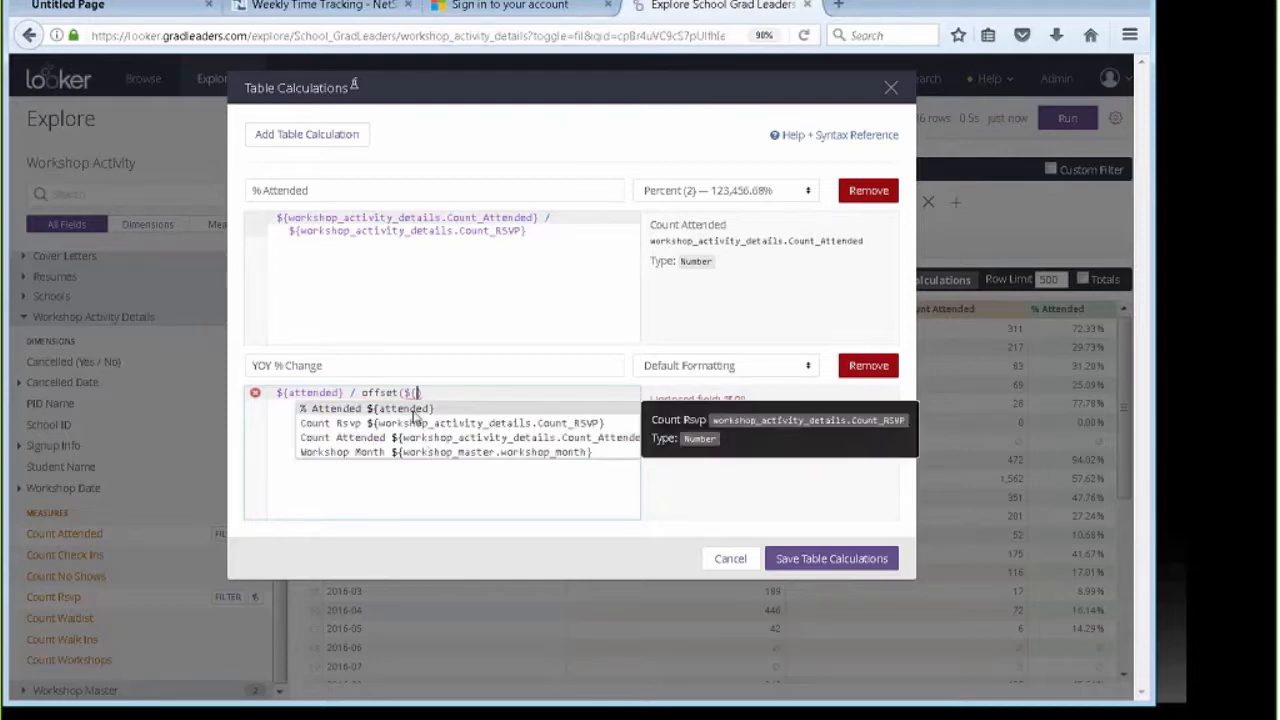
{"action": "left_click", "coordinate": [413, 410]}
{"action": "type", "text": ",-12"}
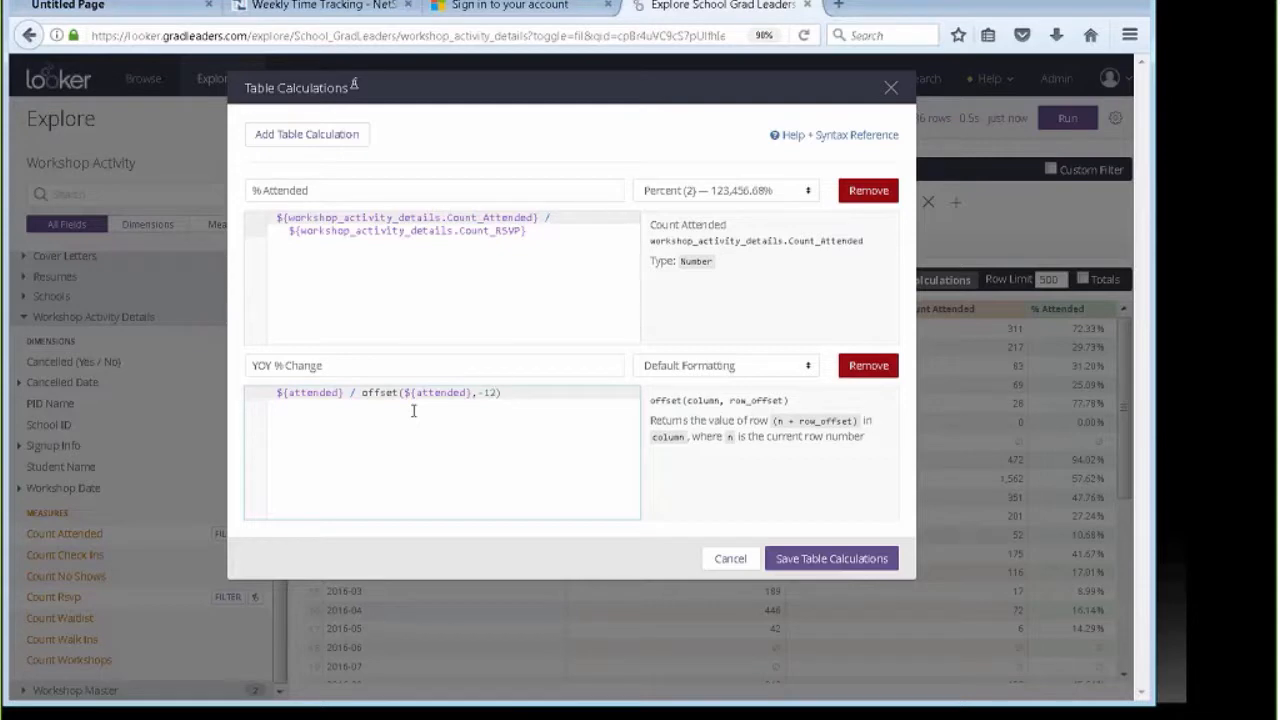
{"action": "left_click", "coordinate": [577, 392]}
{"action": "type", "text": "-1"}
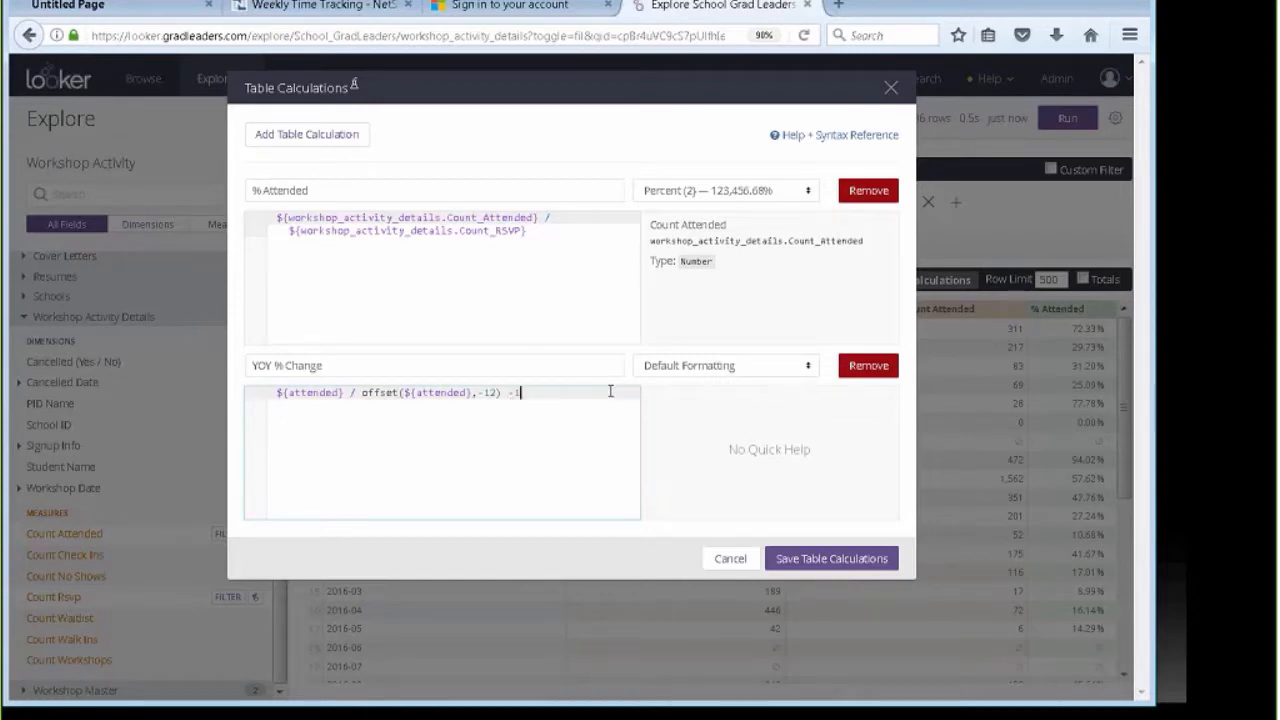
Format the YOY % Change calculation as Percent (1) and save the table calculations.
{"action": "left_click", "coordinate": [782, 368]}
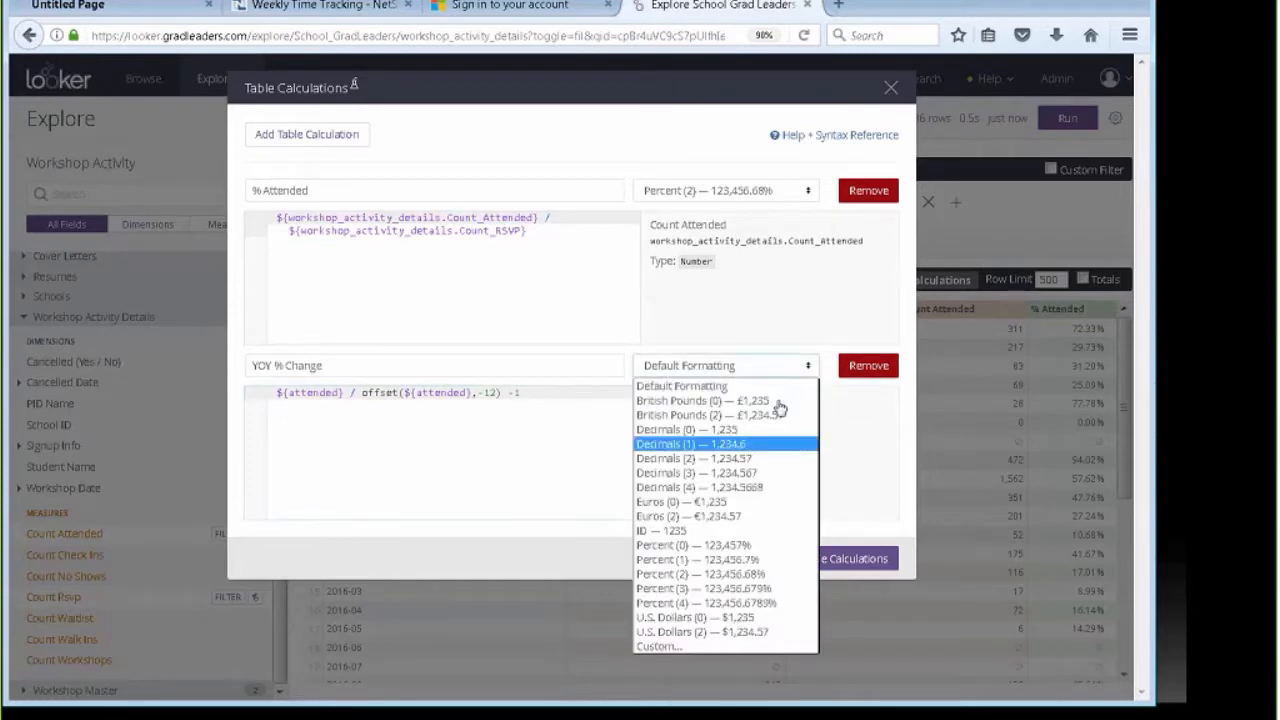
{"action": "left_click", "coordinate": [750, 559]}
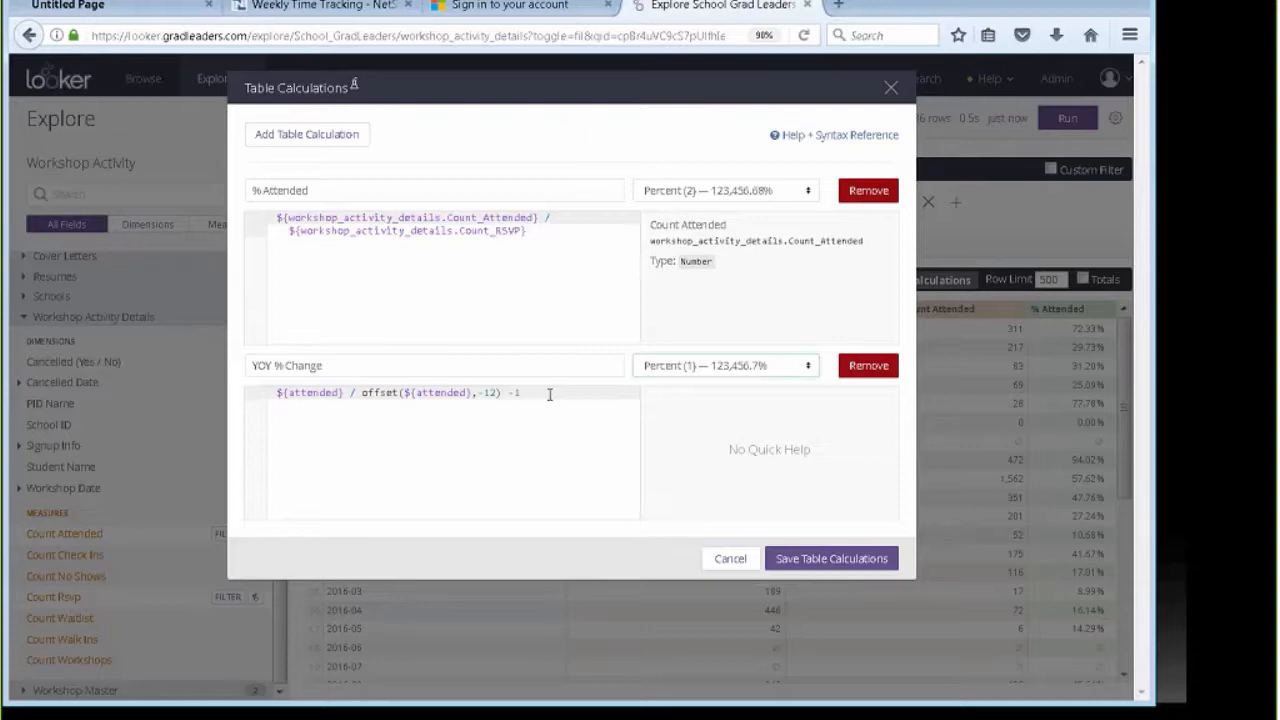
{"action": "left_click", "coordinate": [831, 559]}
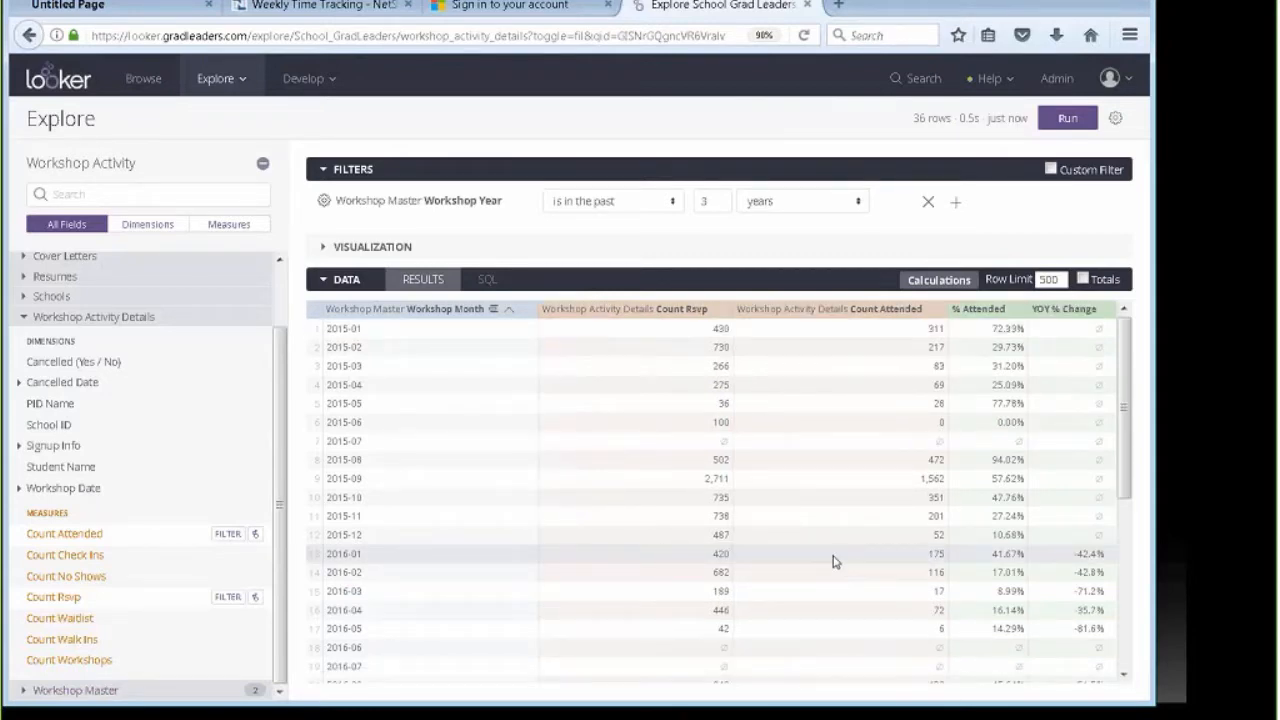
Review the monthly % Attended and YOY % Change values across the three years of results.
{"action": "scroll", "coordinate": [975, 562], "scroll_direction": "down", "scroll_amount": 2}
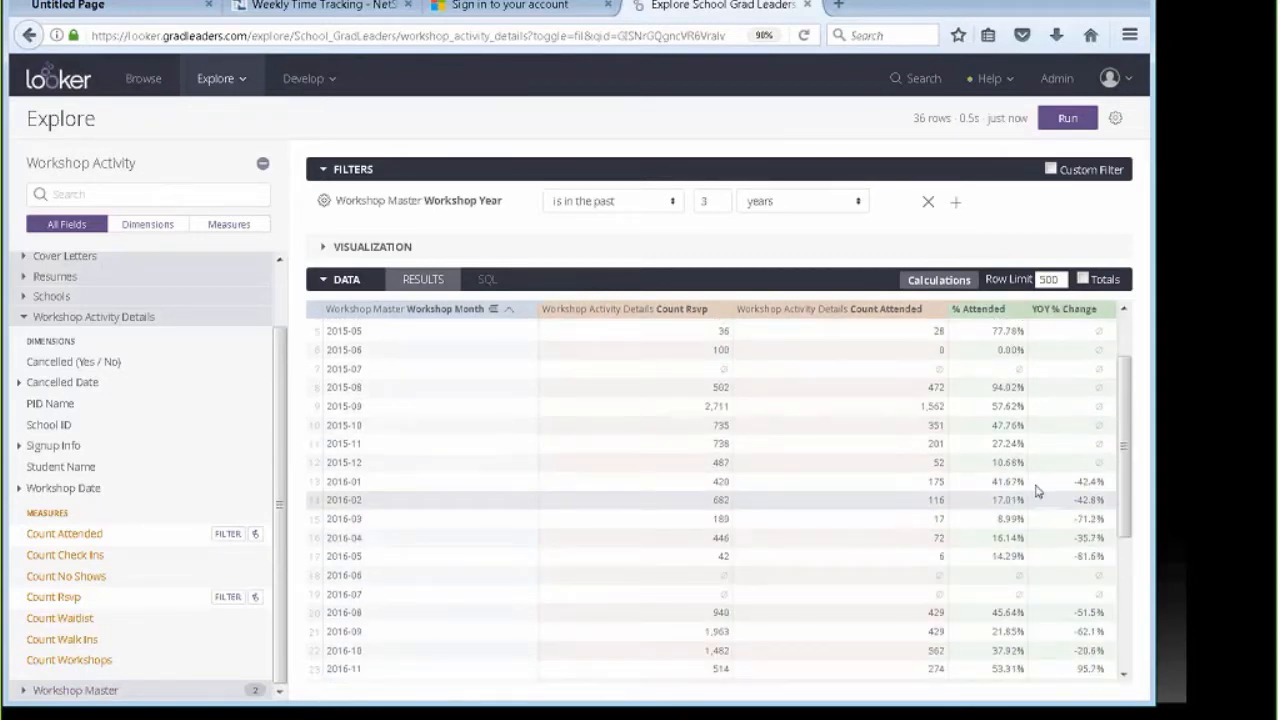
{"action": "scroll", "coordinate": [1050, 460], "scroll_direction": "up", "scroll_amount": 2}
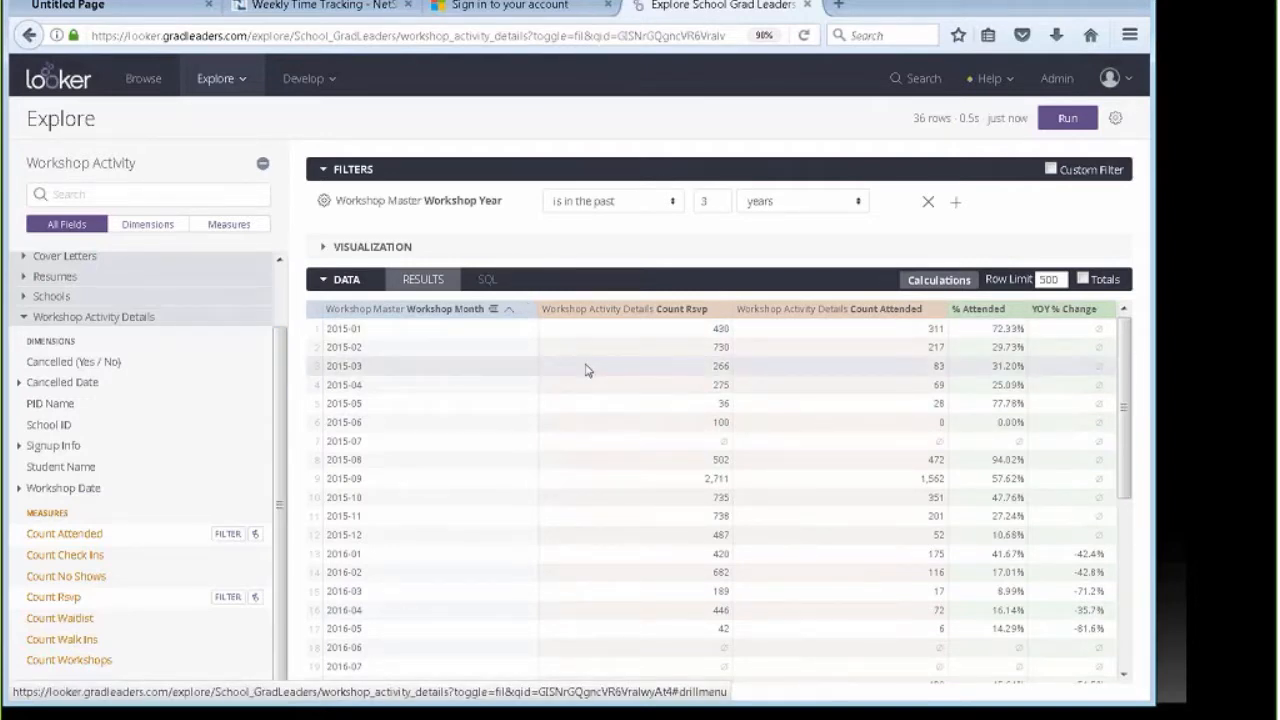
{"action": "scroll", "coordinate": [588, 368], "scroll_direction": "down", "scroll_amount": 3}
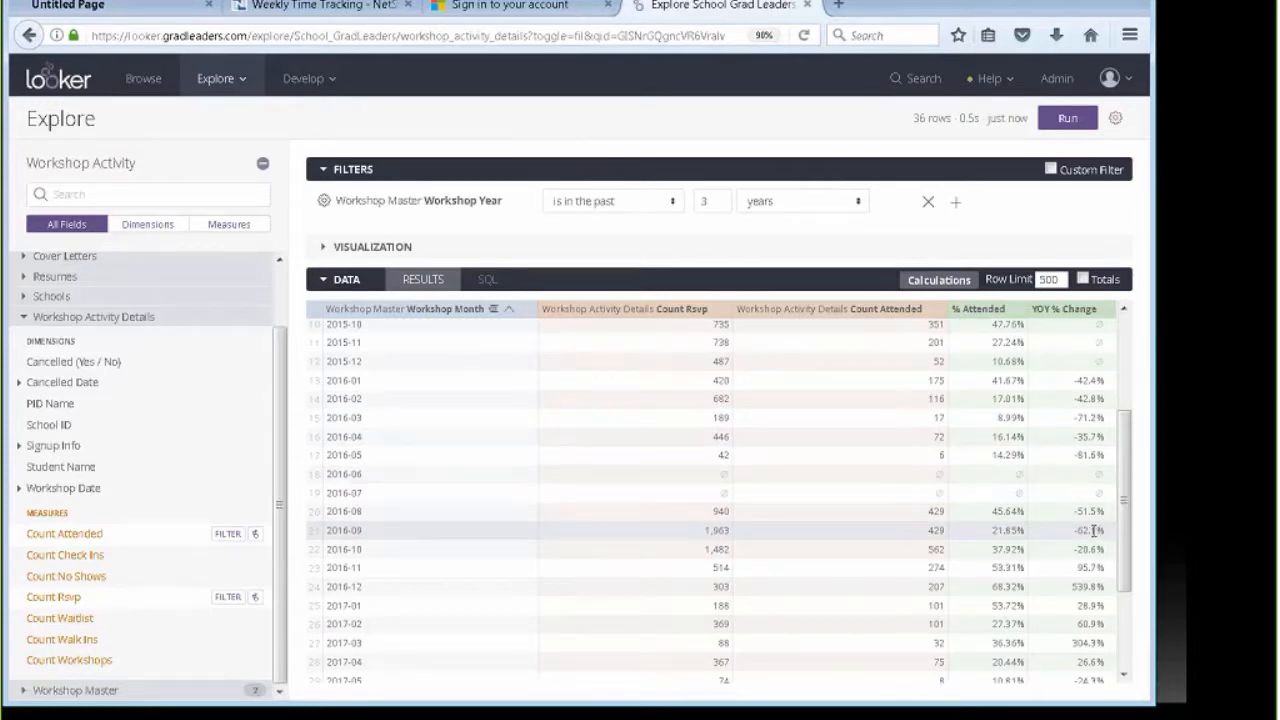
{"action": "scroll", "coordinate": [1093, 525], "scroll_direction": "down", "scroll_amount": 3}
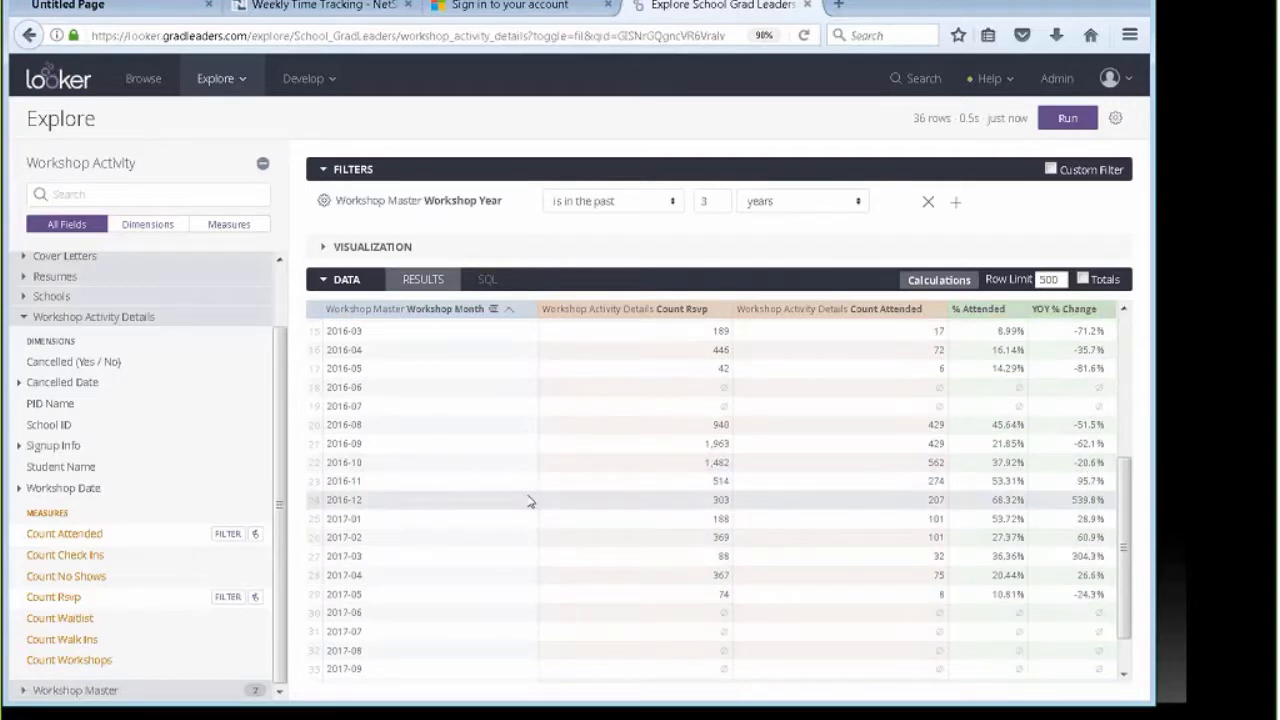
{"action": "scroll", "coordinate": [545, 500], "scroll_direction": "up", "scroll_amount": 5}
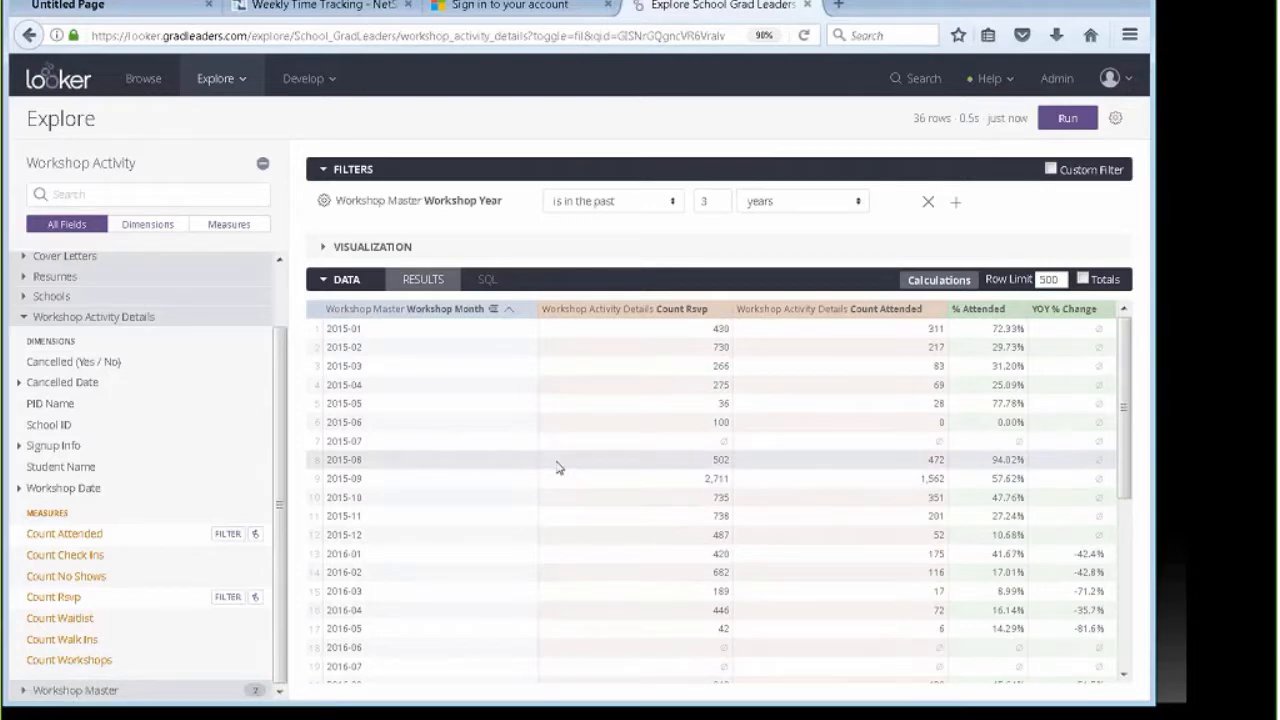
Save the report as a Look titled "sample" in the personal space, replacing the existing Look of that name.
{"action": "left_click", "coordinate": [1116, 122]}
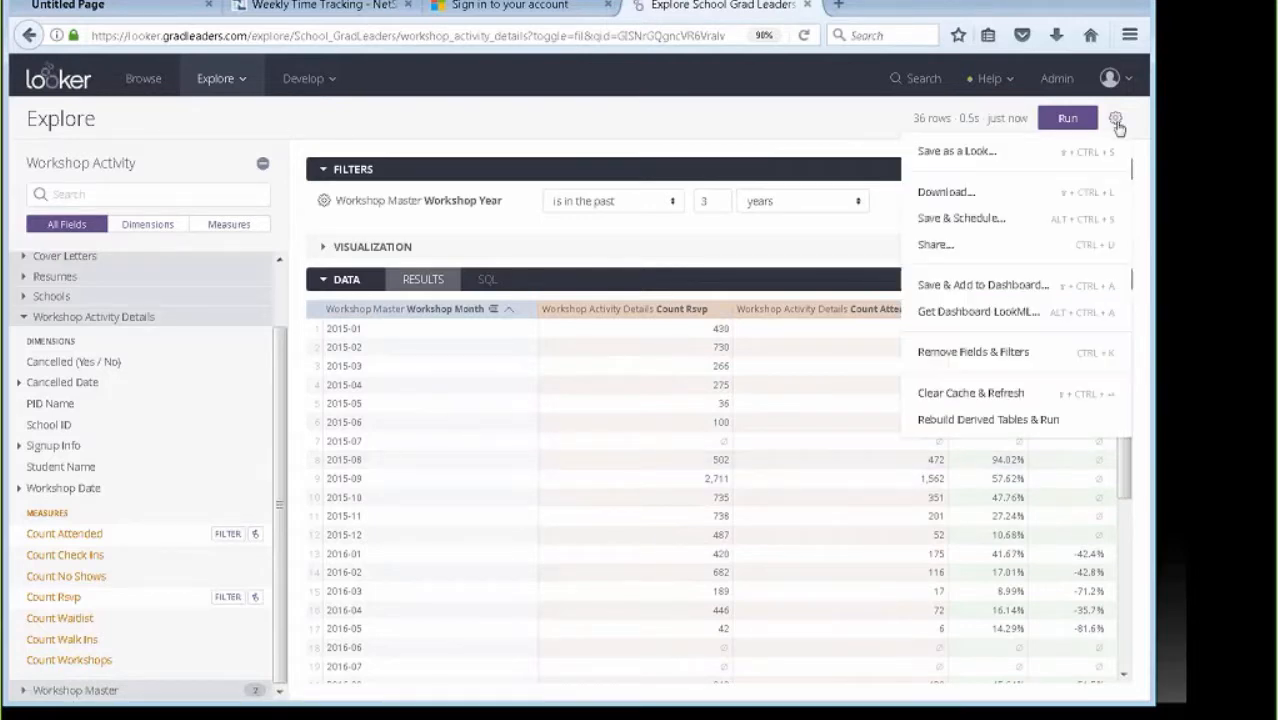
{"action": "left_click", "coordinate": [957, 154]}
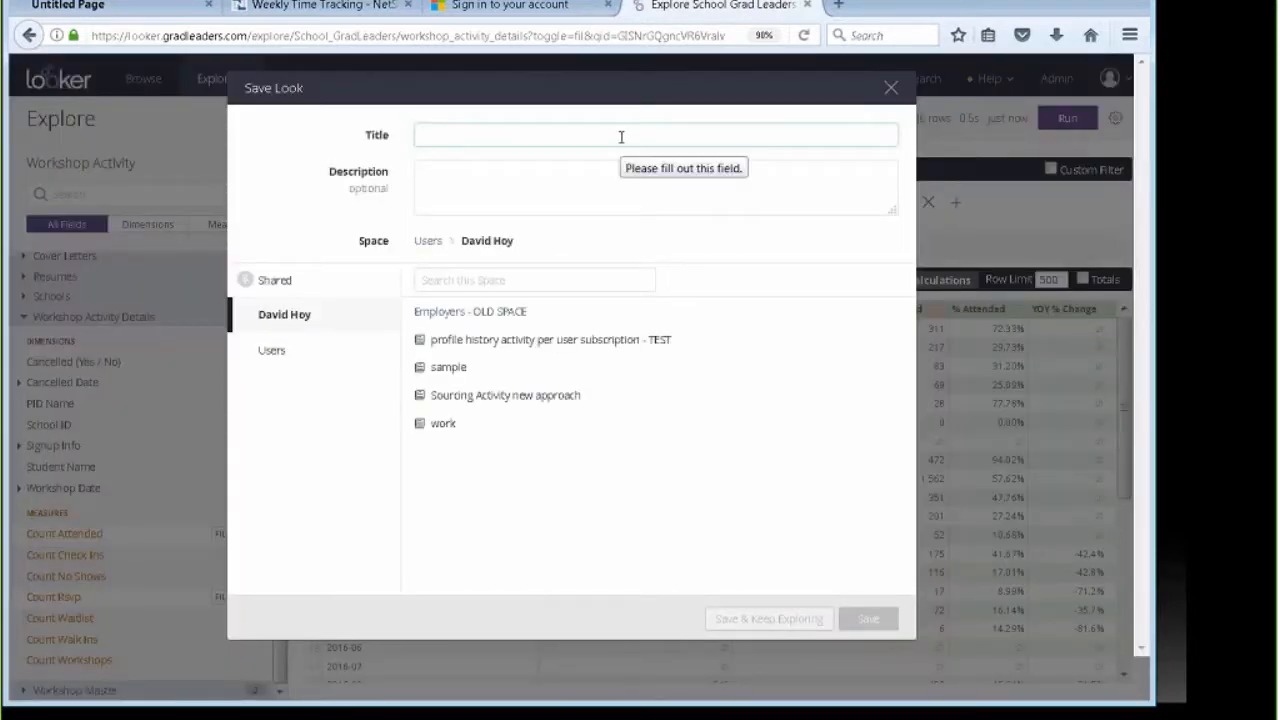
{"action": "type", "text": "sample"}
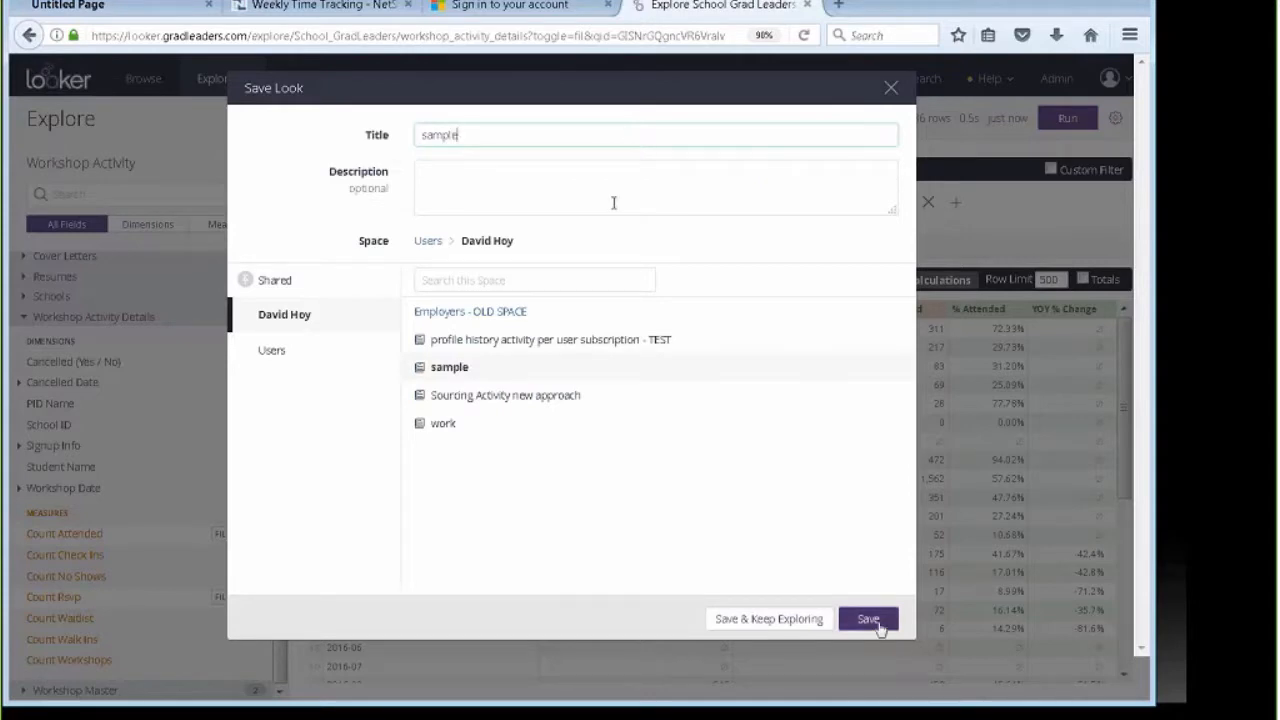
{"action": "left_click", "coordinate": [872, 620]}
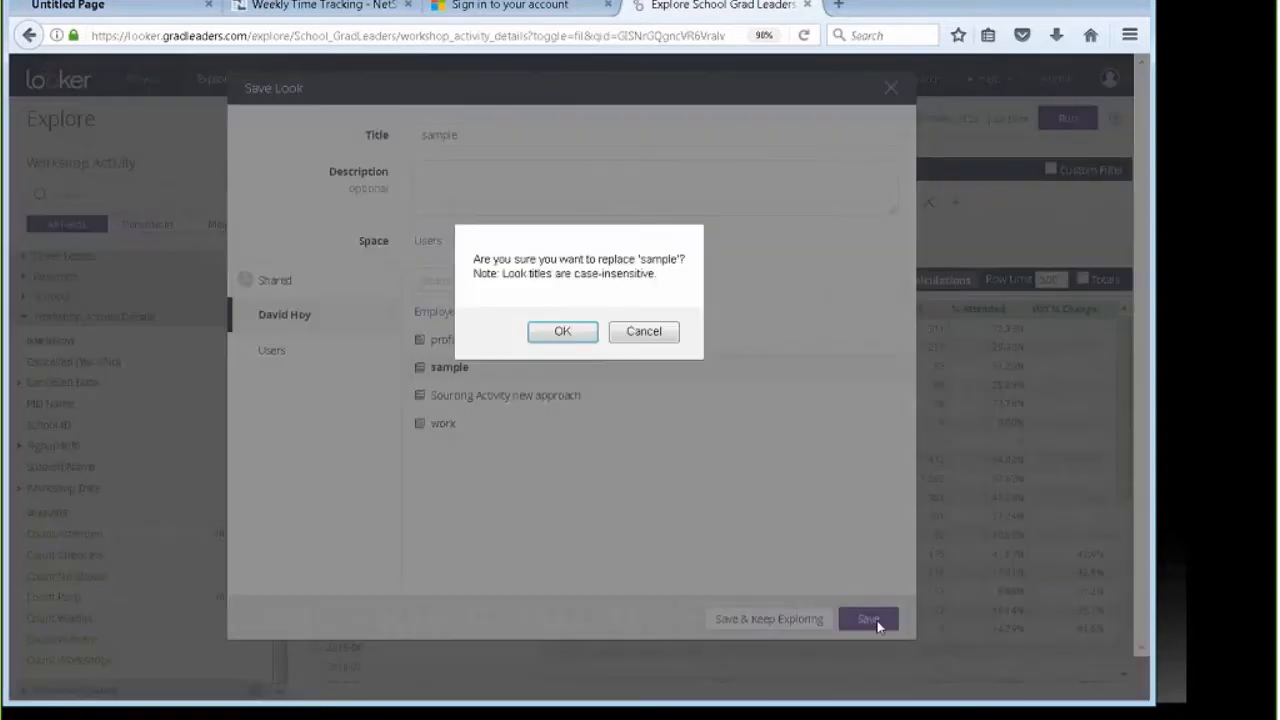
{"action": "left_click", "coordinate": [563, 333]}
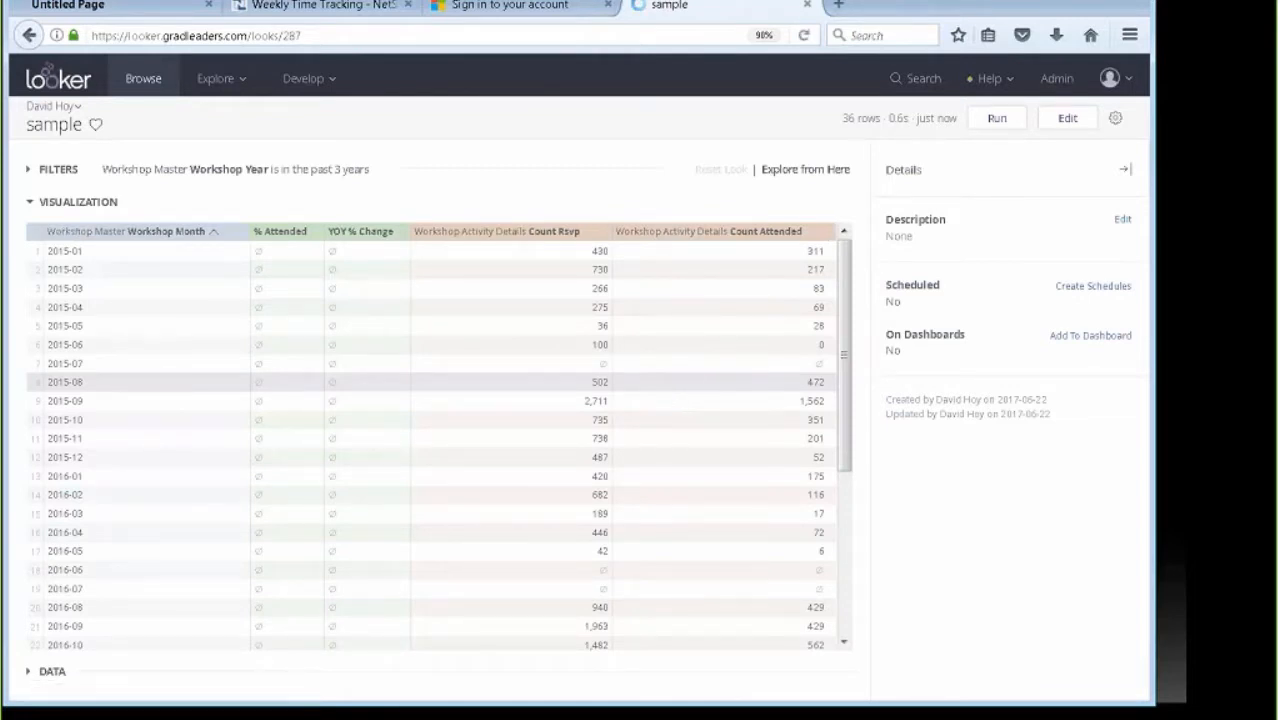
Open the scheduling settings for the sample Look and examine the available delivery frequency and repeat options.
{"action": "left_click", "coordinate": [1116, 119]}
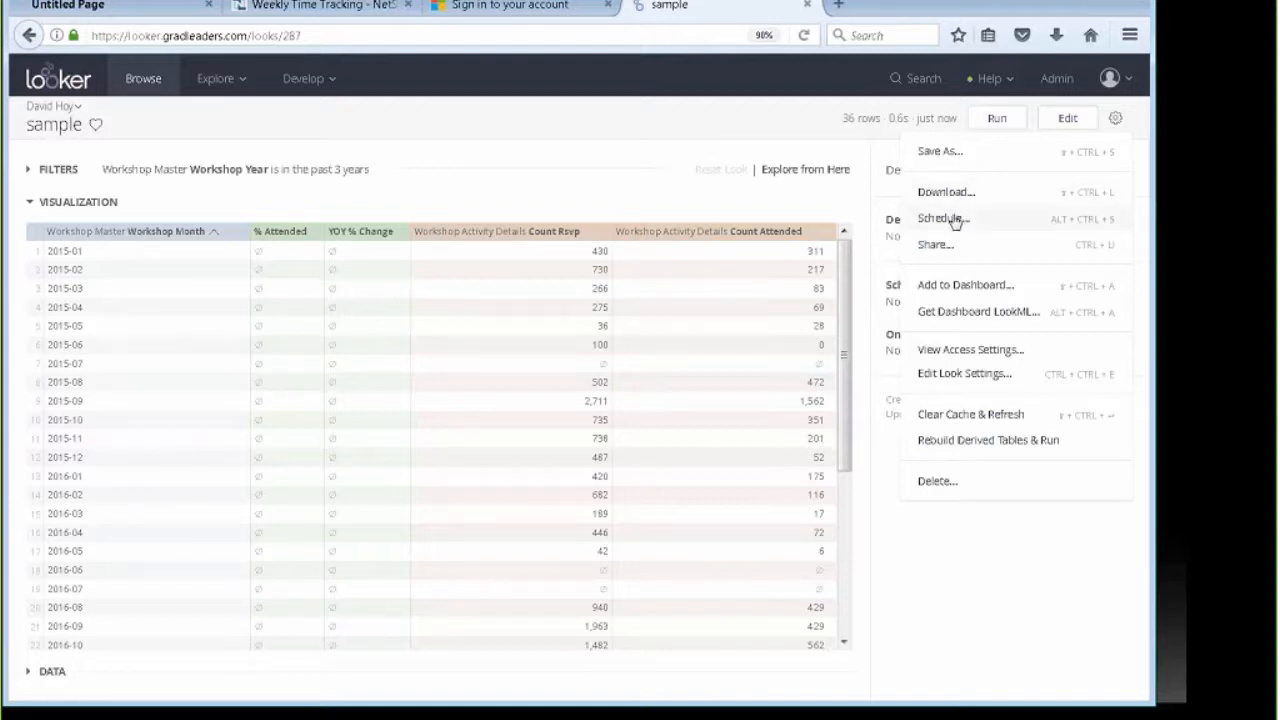
{"action": "left_click", "coordinate": [955, 222]}
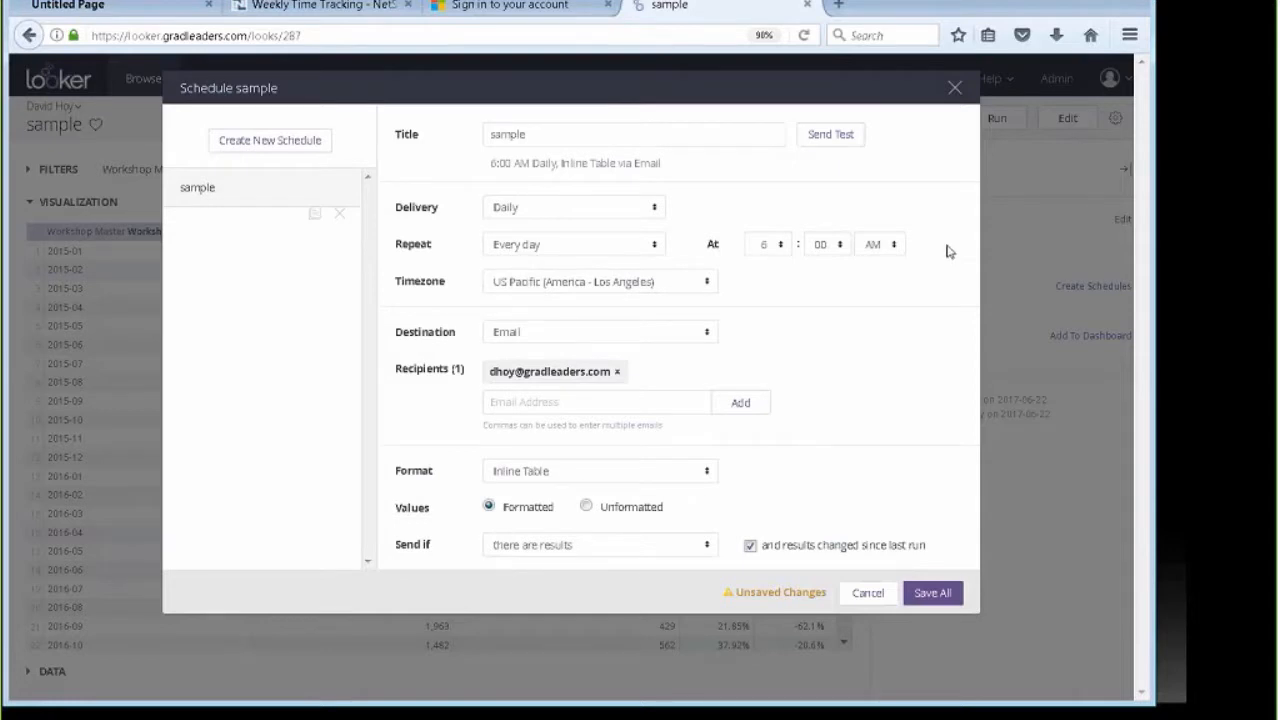
{"action": "left_click", "coordinate": [652, 208]}
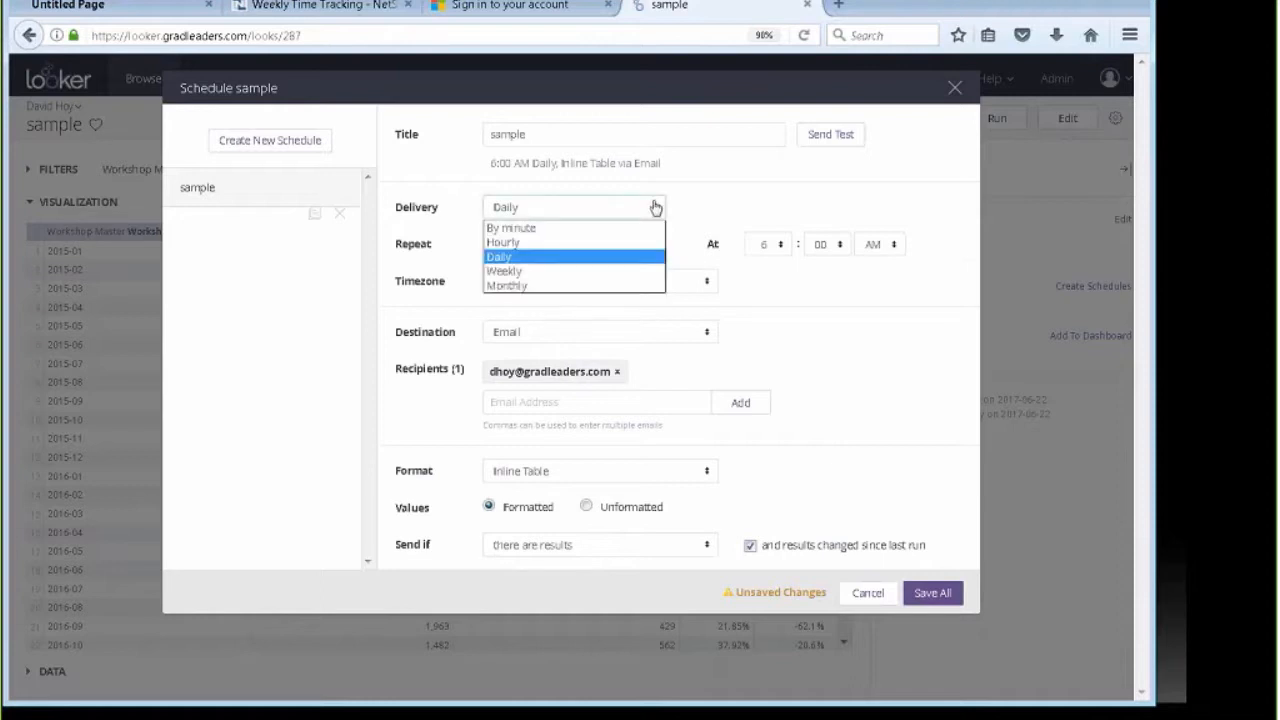
{"action": "left_click", "coordinate": [655, 207]}
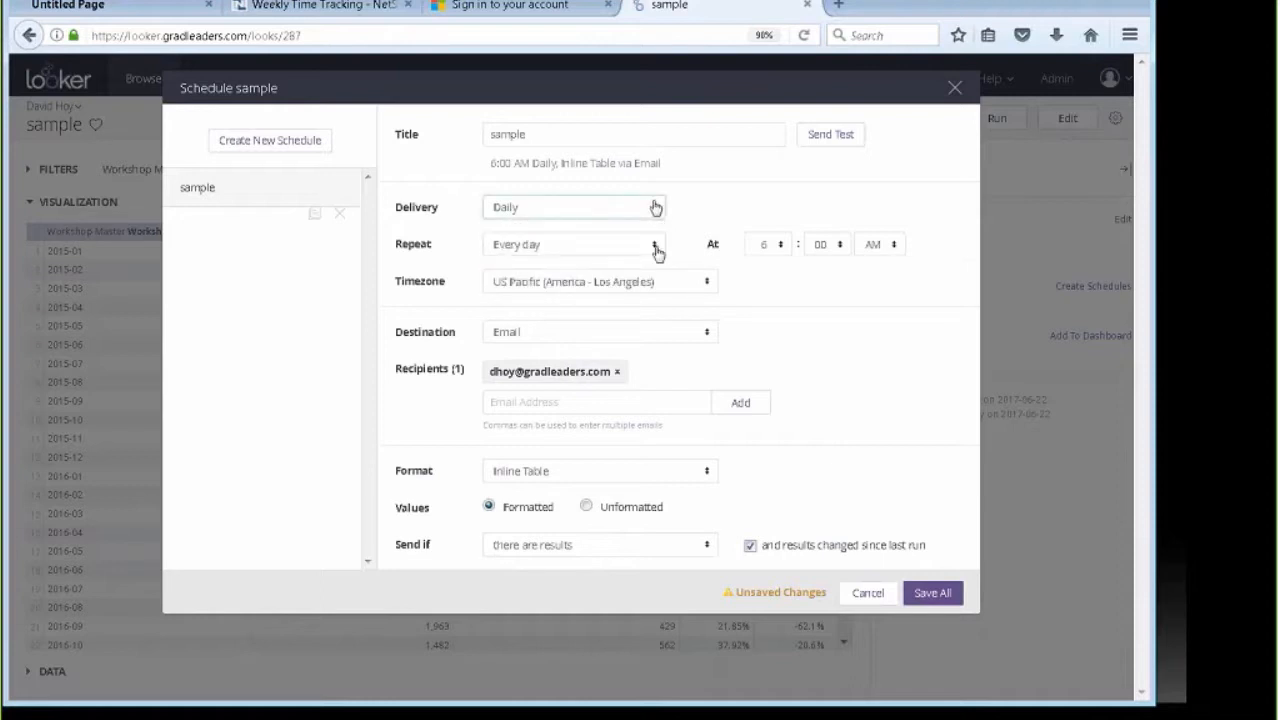
{"action": "left_click", "coordinate": [655, 246]}
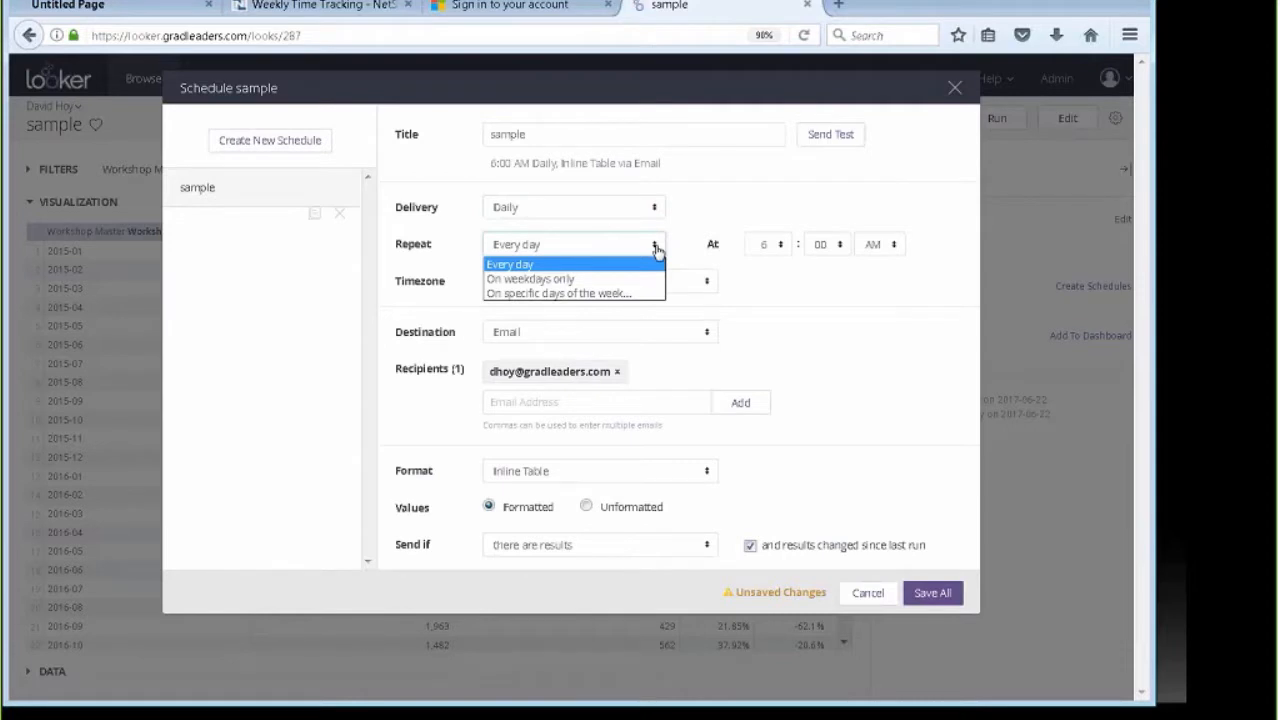
{"action": "left_click", "coordinate": [656, 248]}
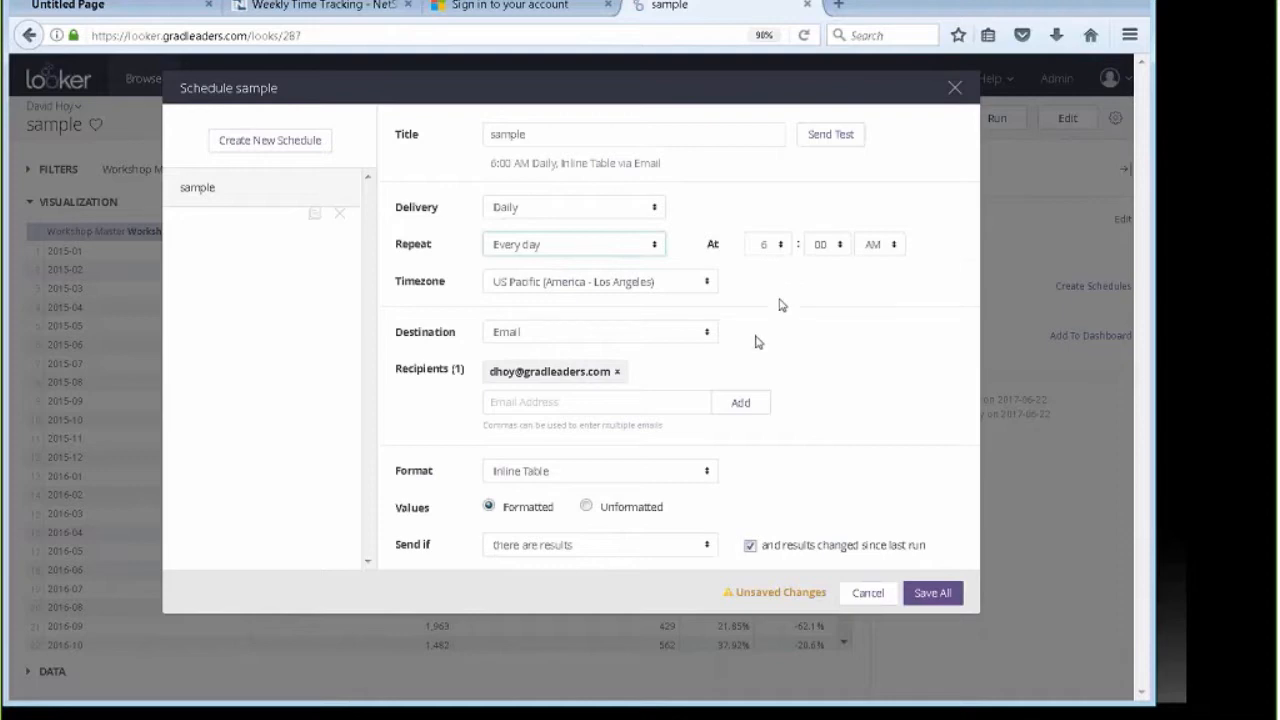
Examine the schedule's recipient field and destination options, and close the schedule settings, discarding the unsaved changes.
{"action": "left_click", "coordinate": [492, 403]}
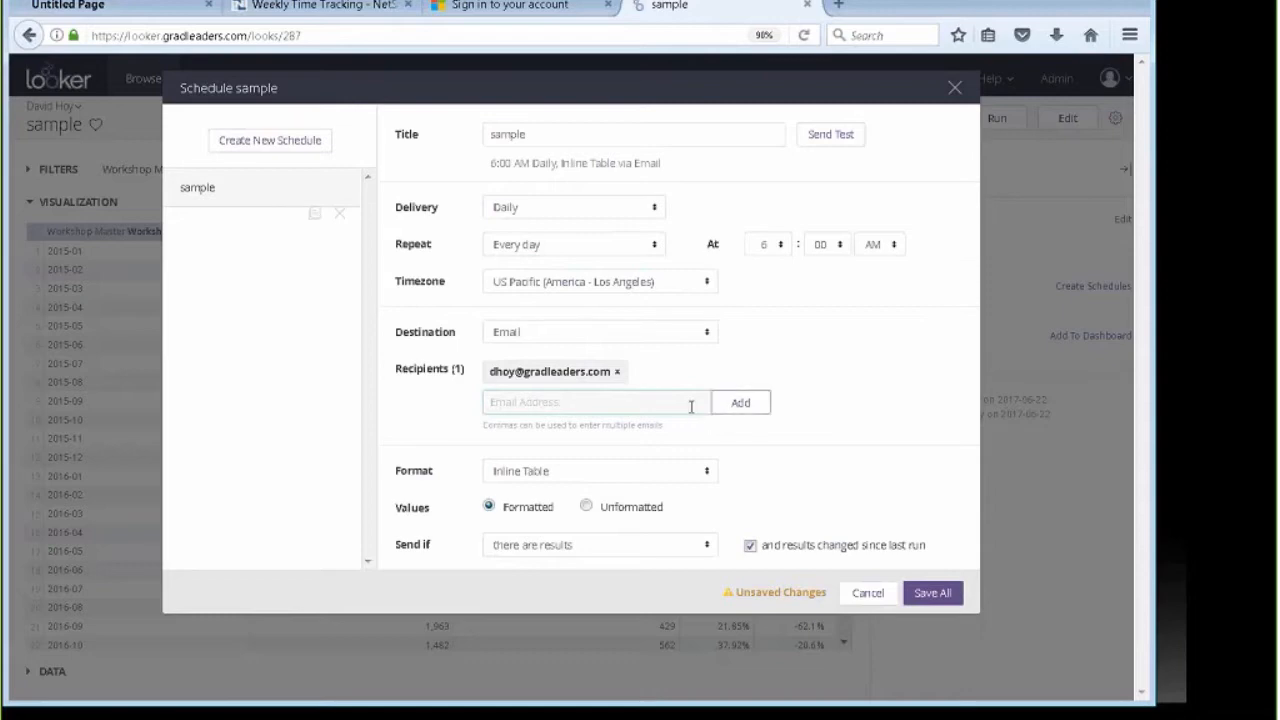
{"action": "left_click", "coordinate": [703, 336]}
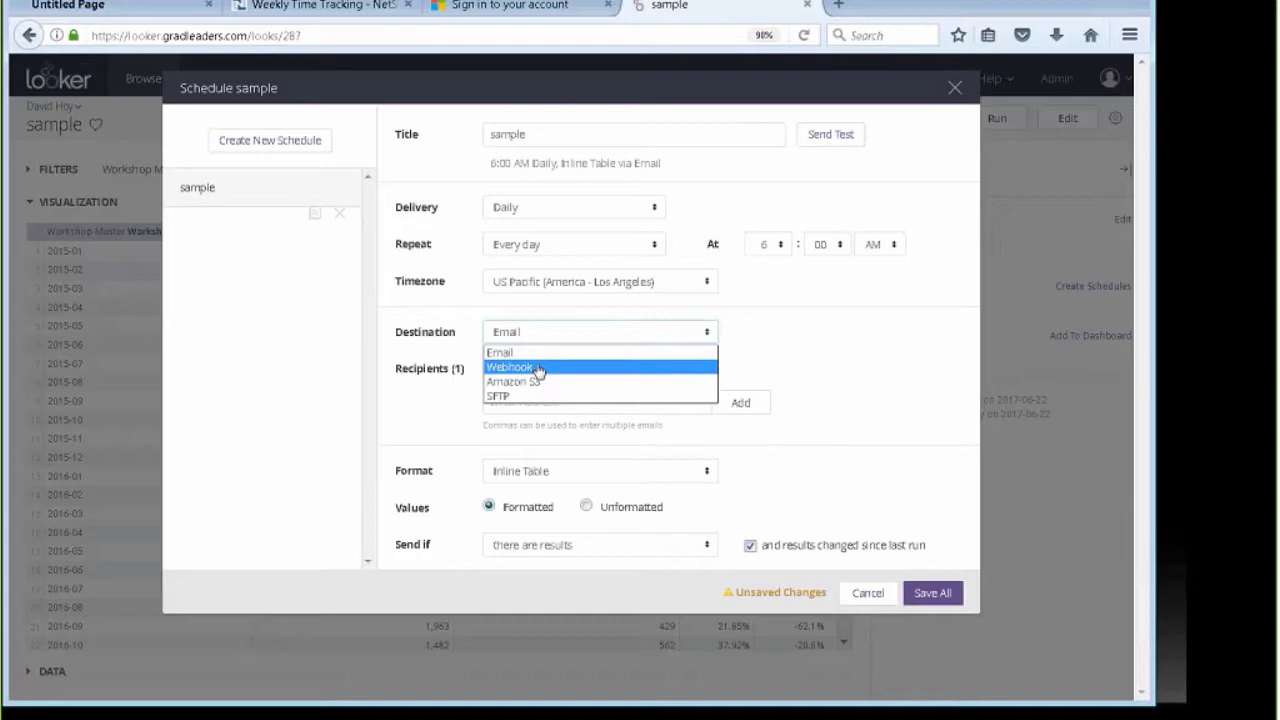
{"action": "left_click", "coordinate": [792, 353]}
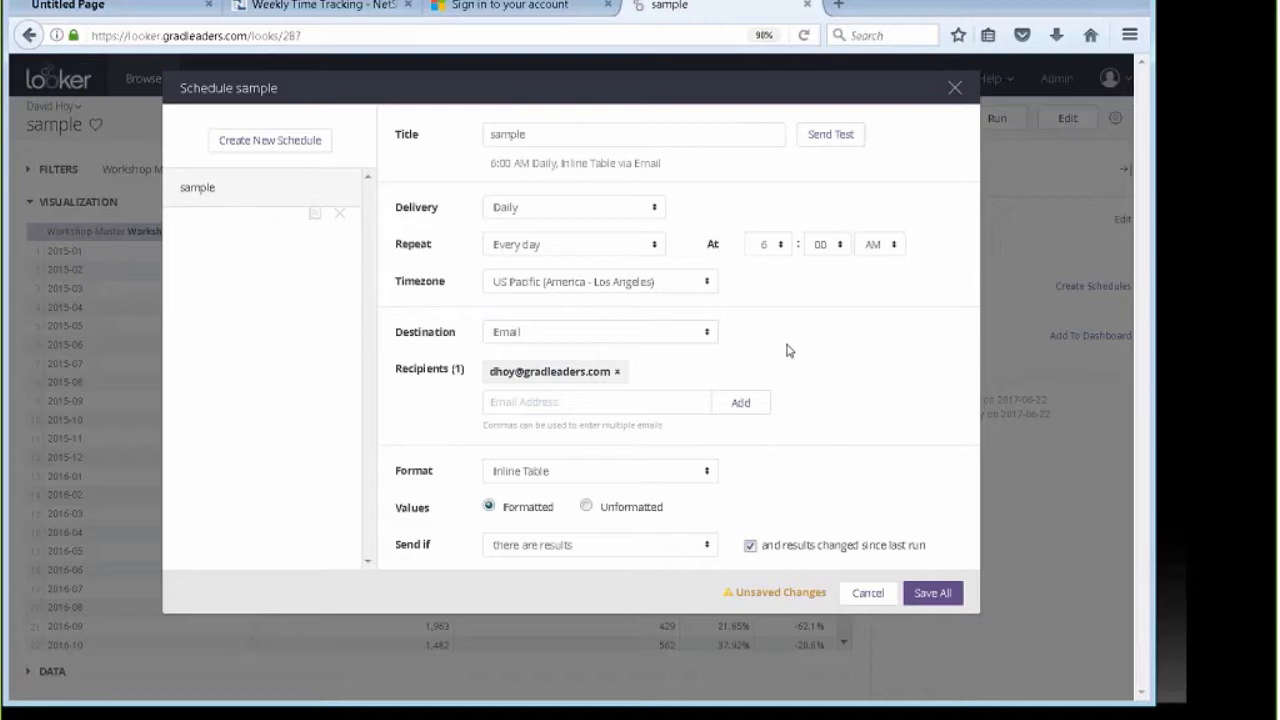
{"action": "left_click", "coordinate": [877, 596]}
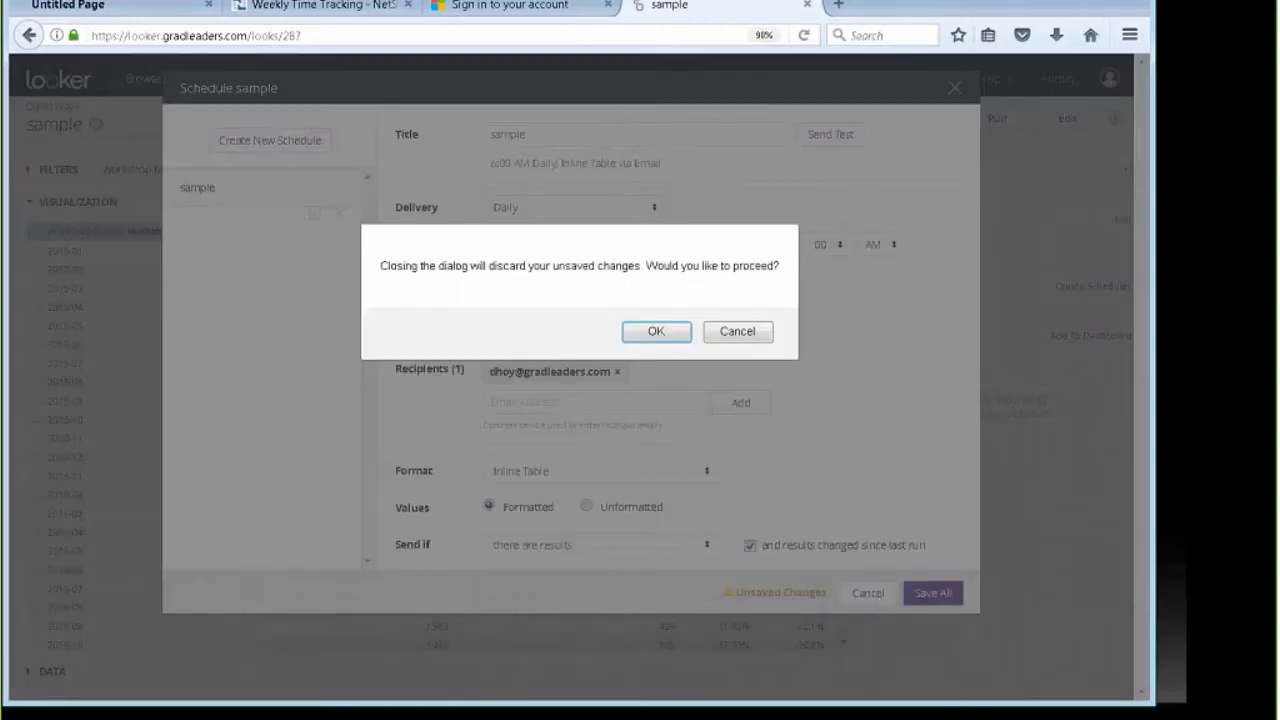
{"action": "left_click", "coordinate": [655, 331]}
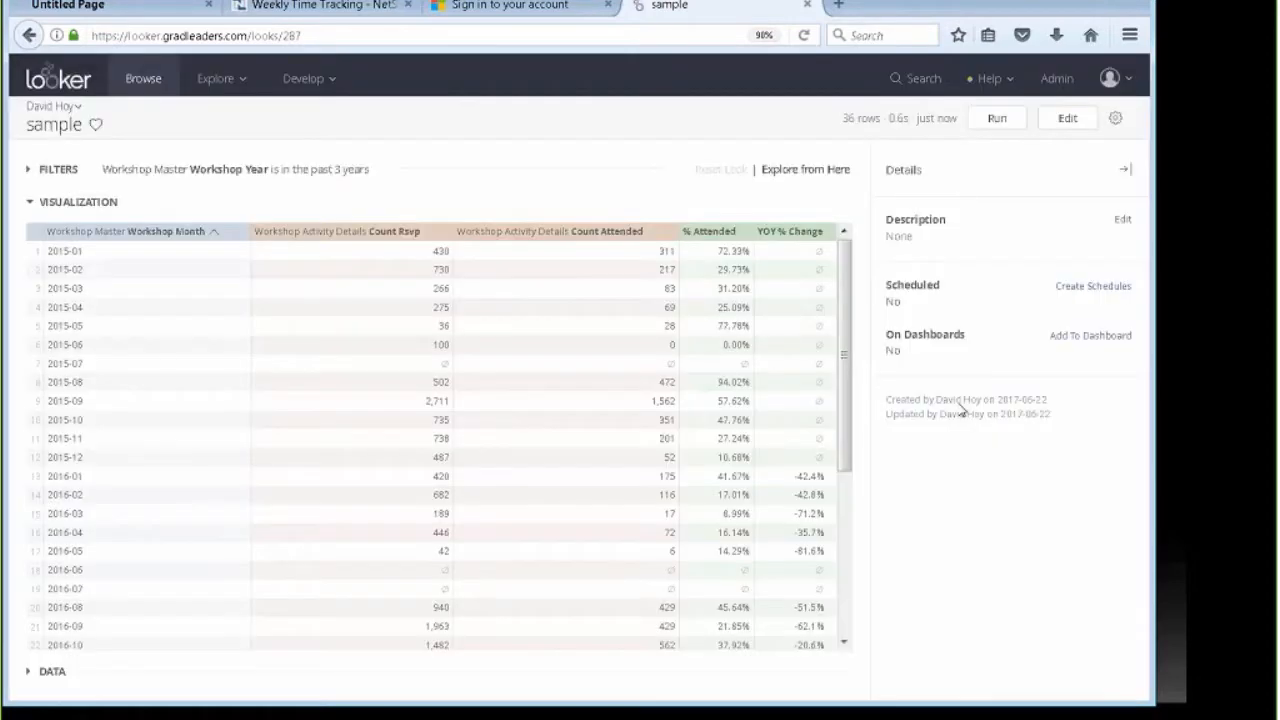
View the shareable link for the sample Look and close the sharing dialog.
{"action": "left_click", "coordinate": [1117, 119]}
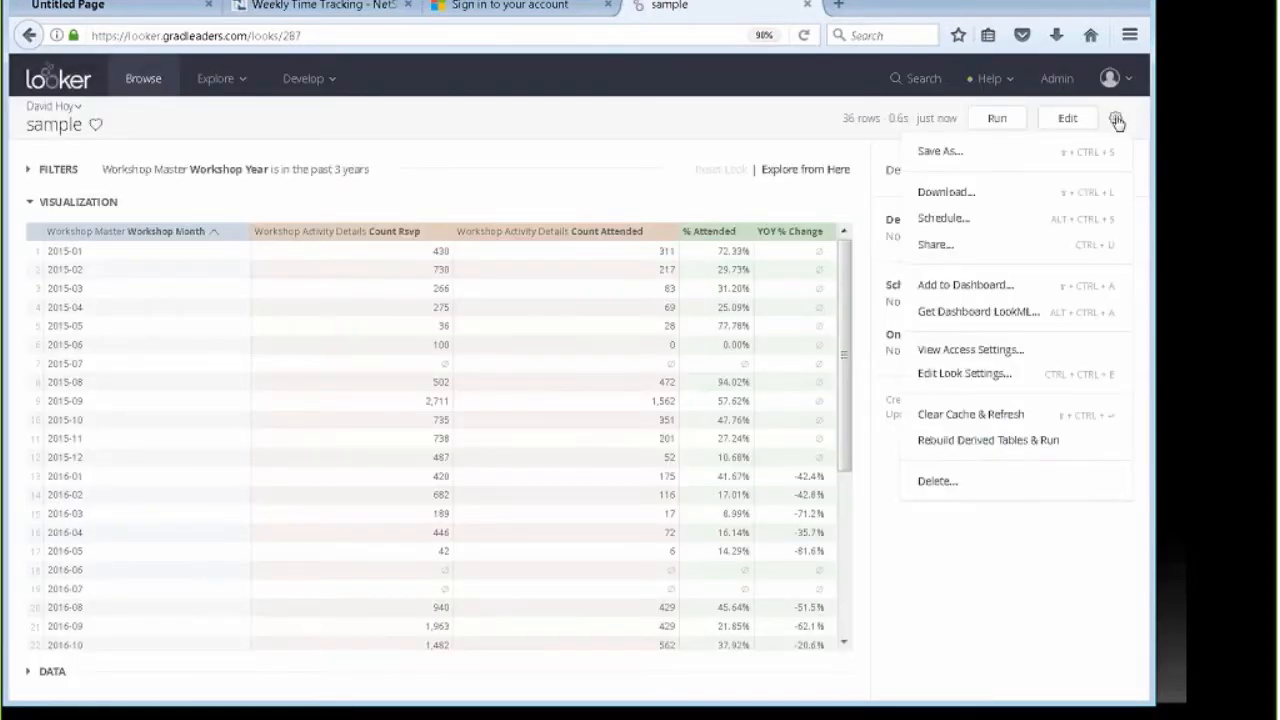
{"action": "left_click", "coordinate": [934, 245]}
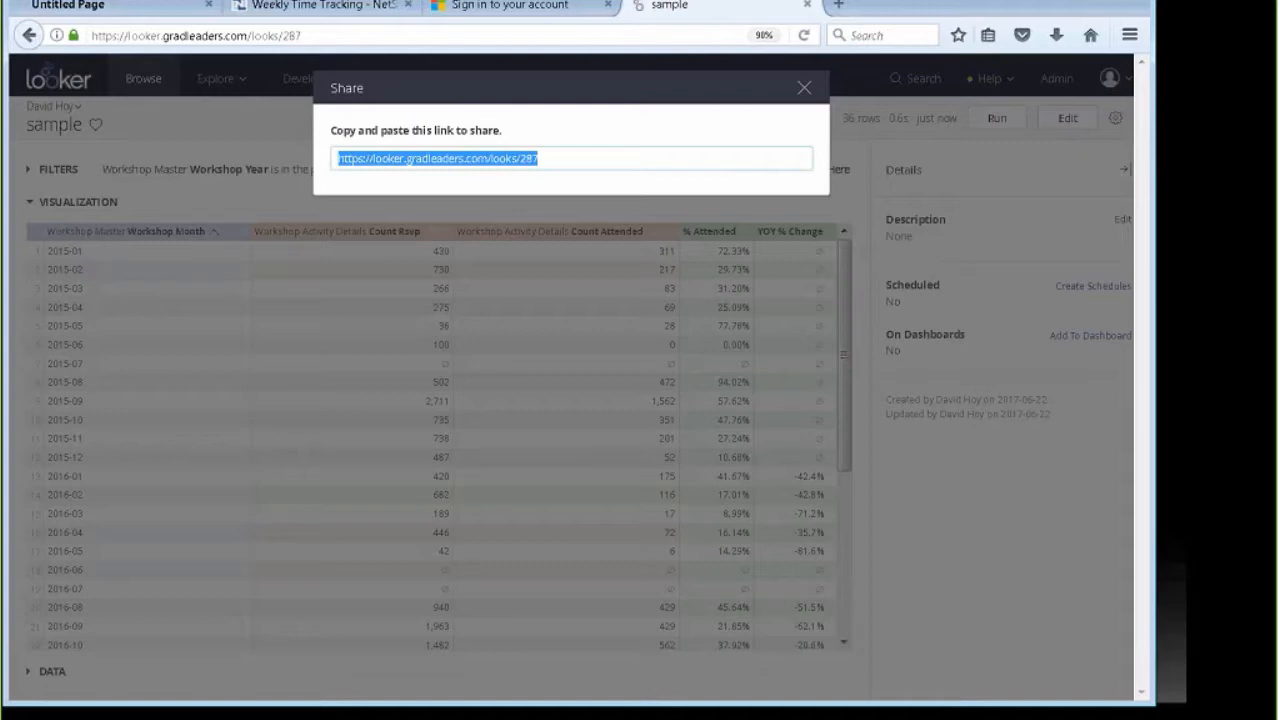
{"action": "left_click", "coordinate": [805, 90]}
{"action": "left_click", "coordinate": [805, 90]}
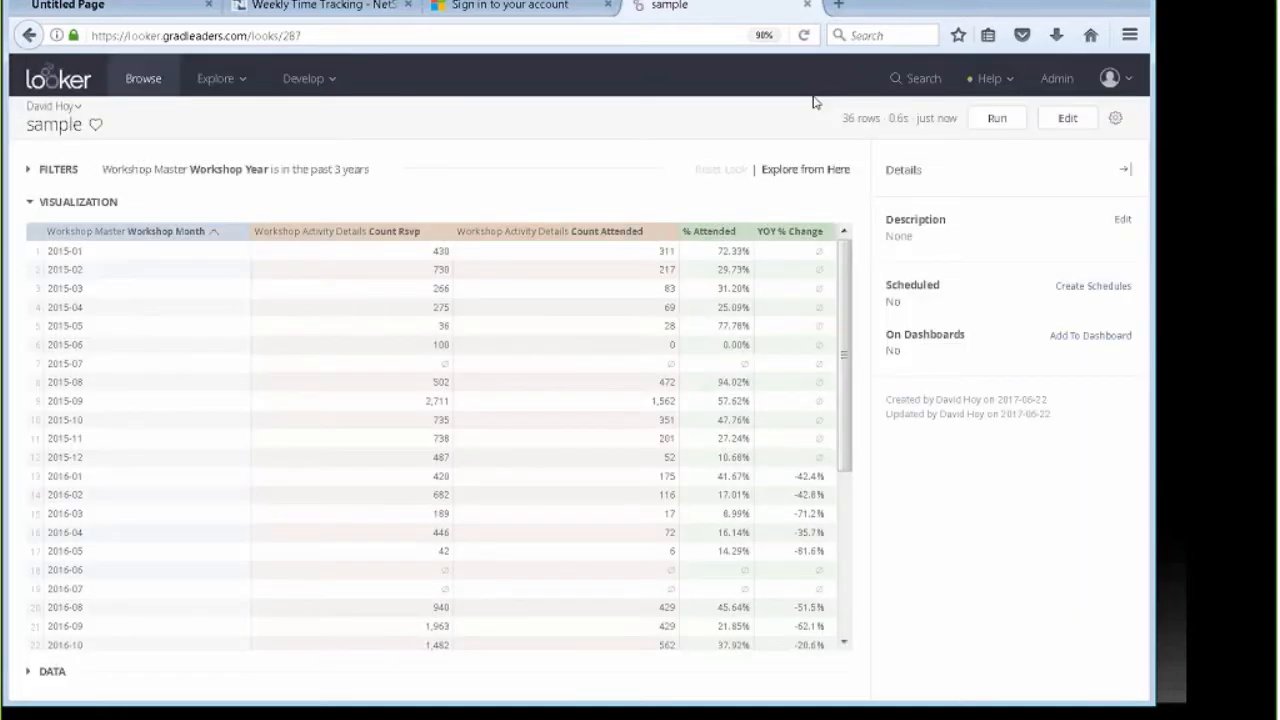
{"action": "left_click", "coordinate": [1117, 120]}
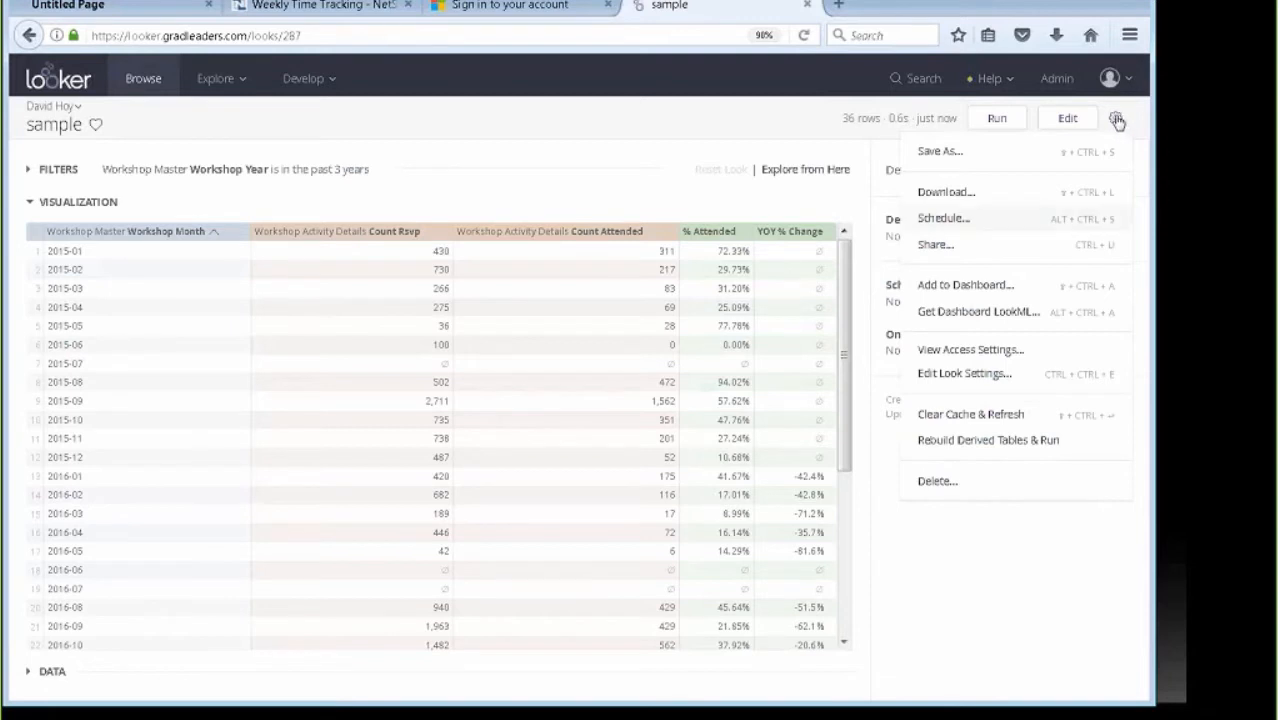
{"action": "left_click", "coordinate": [1010, 699]}
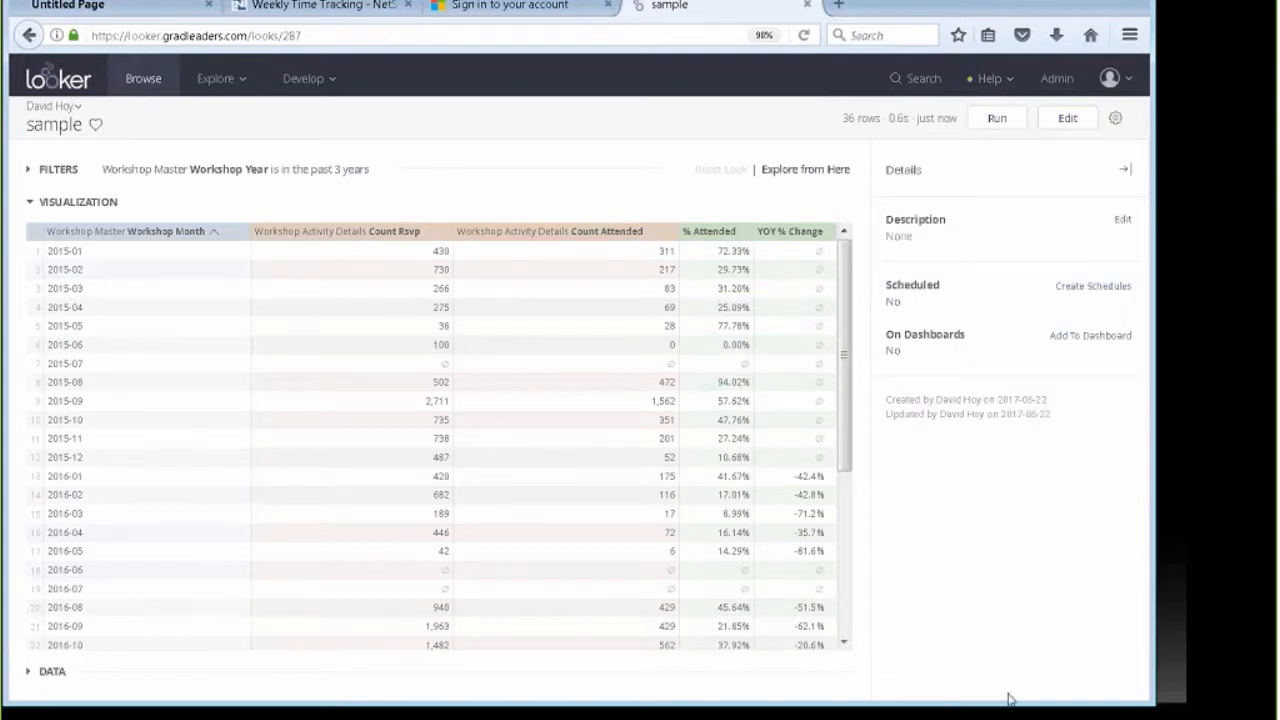